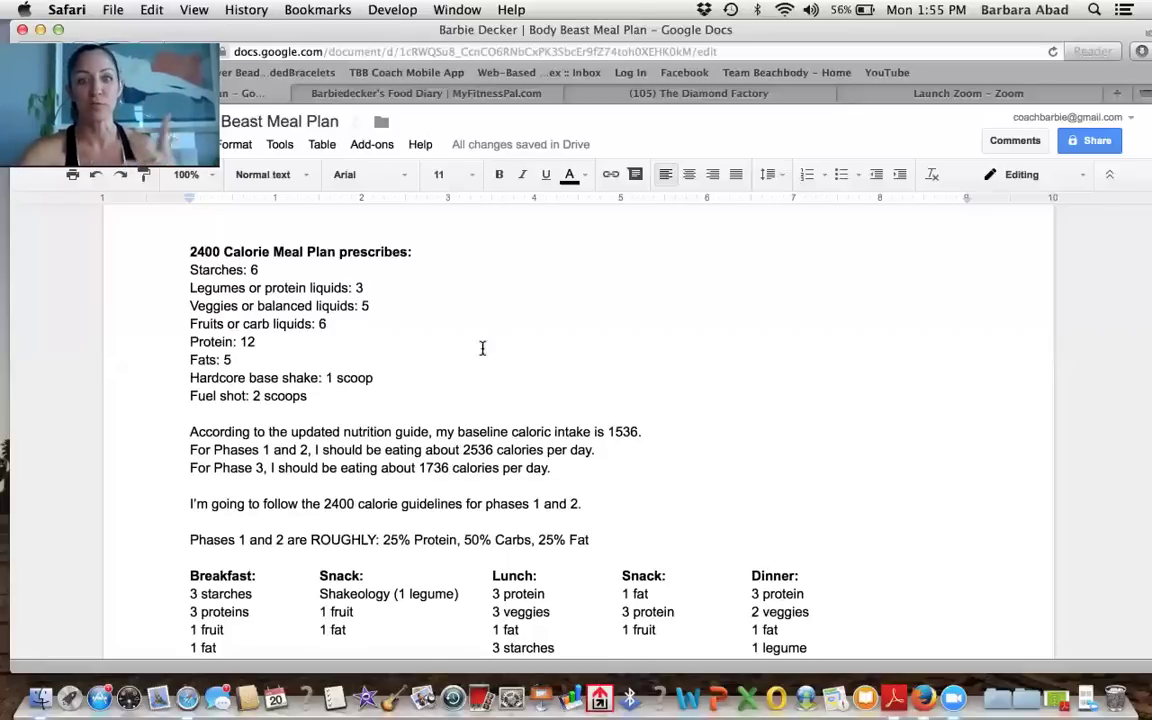
- Review the prescribed 2400-calorie portions and how they are divided among breakfast, lunch, dinner and the two snacks
scroll(453, 357, "down", 1)
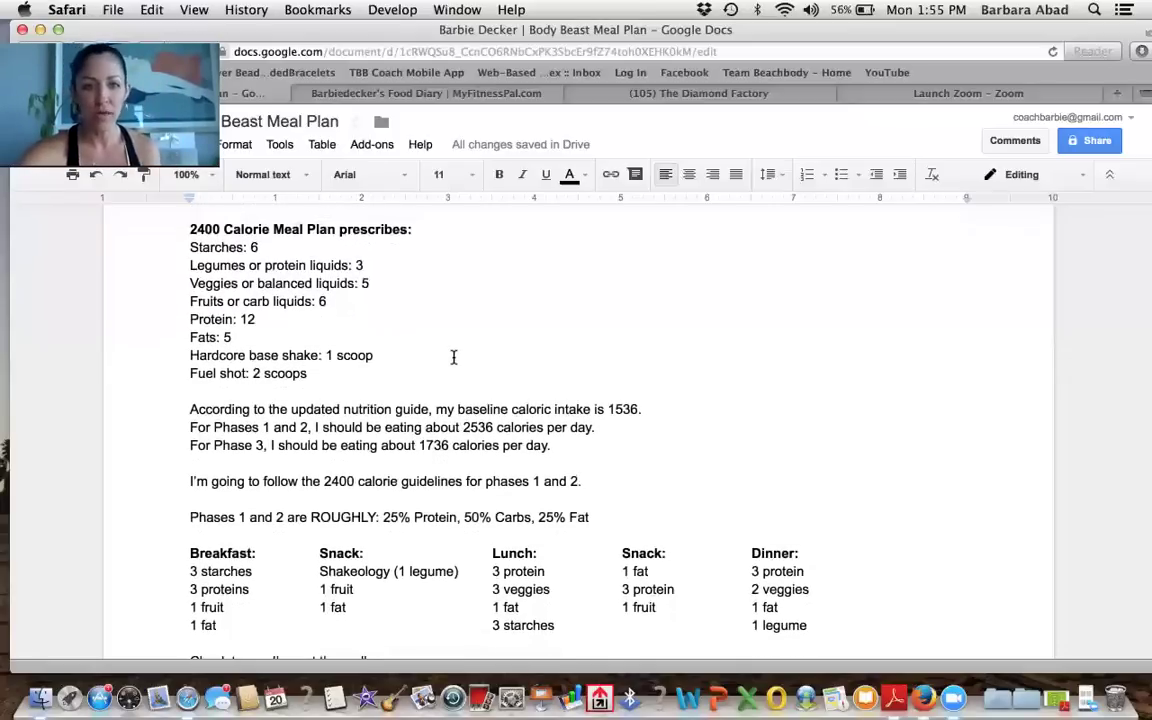
scroll(453, 357, "down", 1)
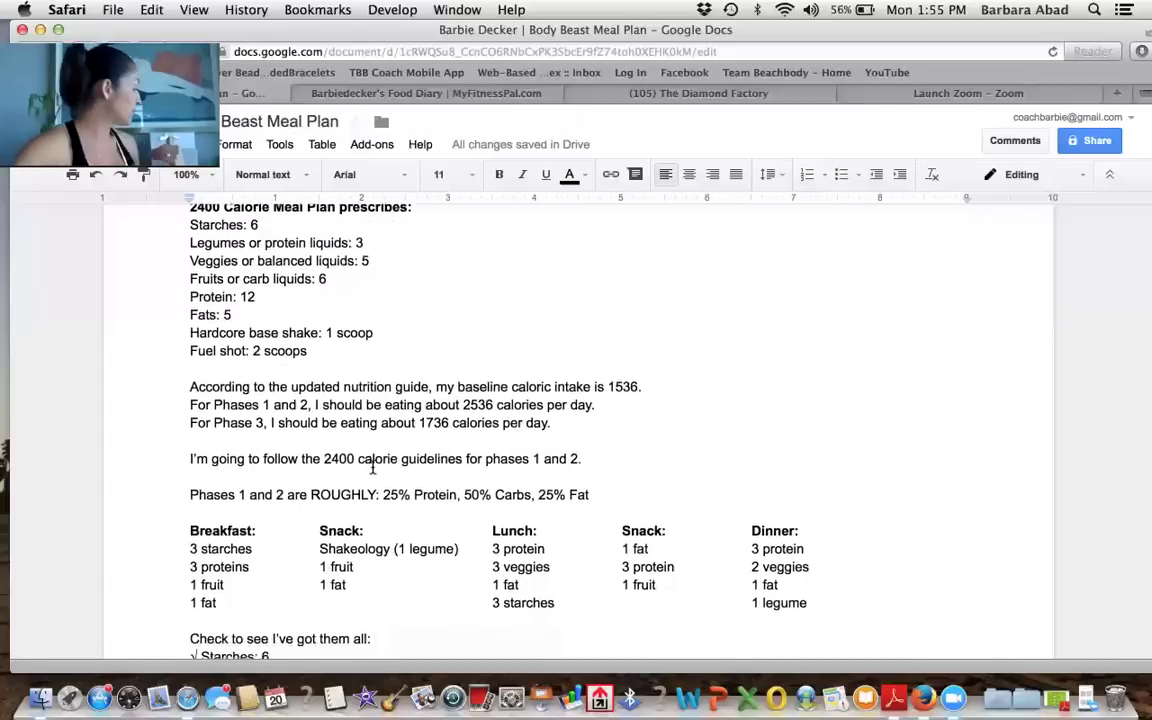
scroll(372, 467, "up", 1)
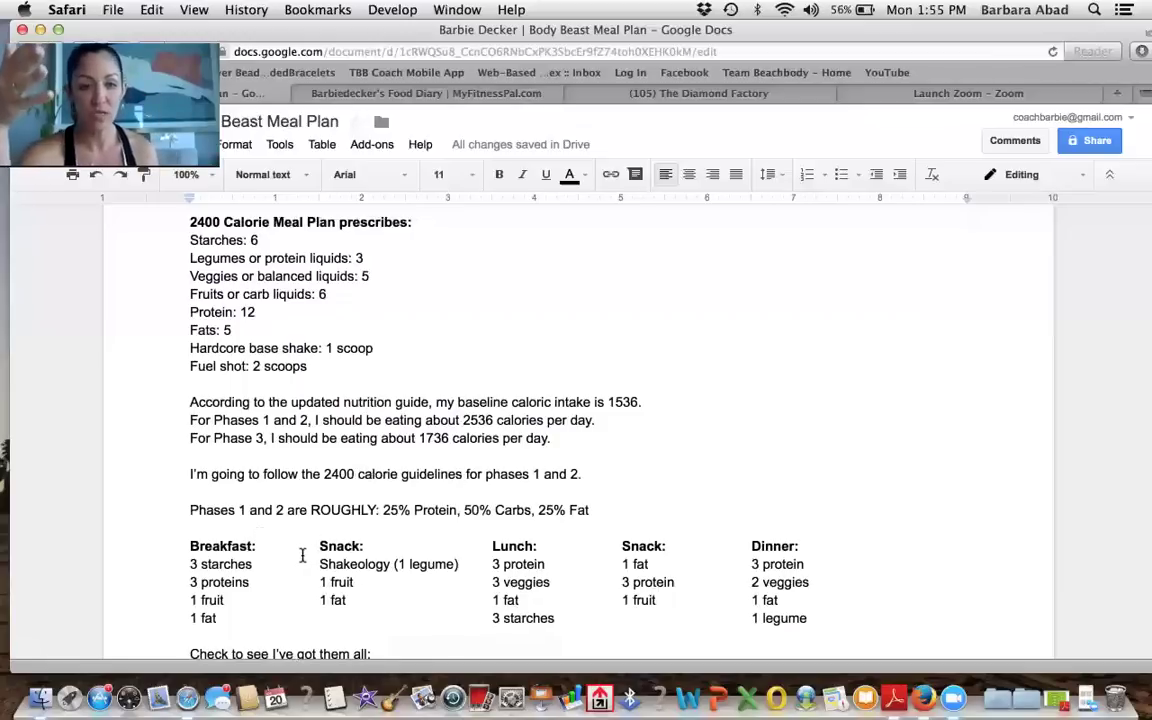
left_click(362, 548)
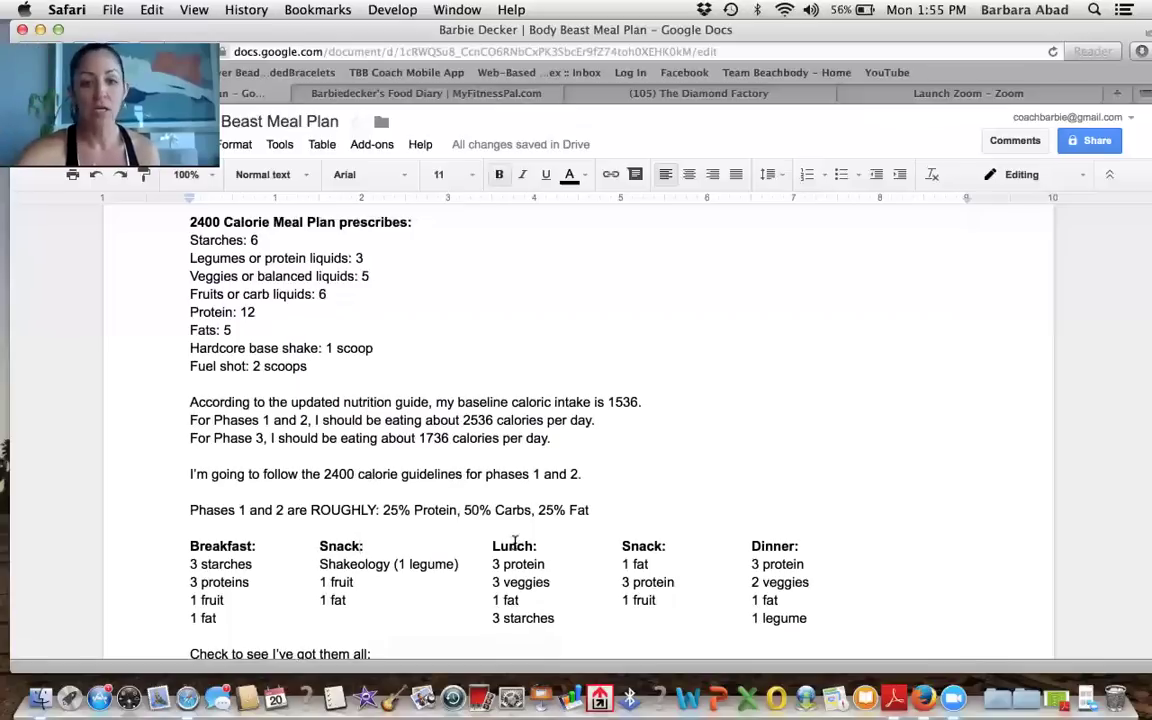
key("Up")
scroll(727, 556, "up", 1)
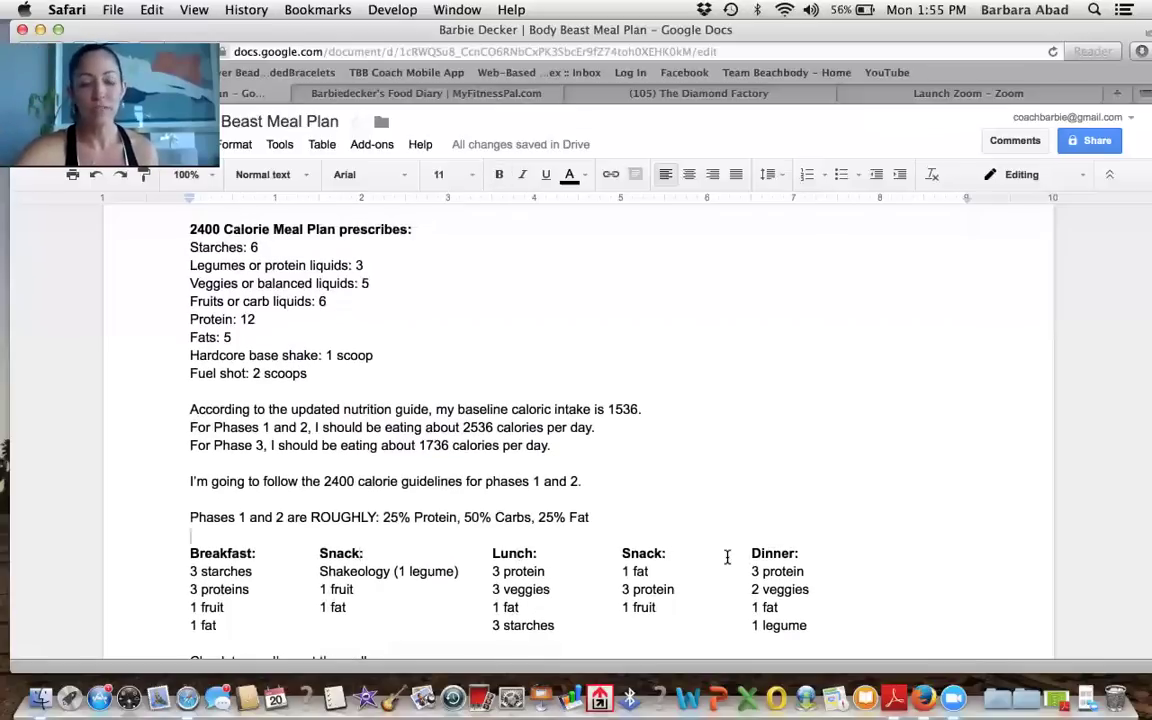
scroll(727, 556, "down", 1)
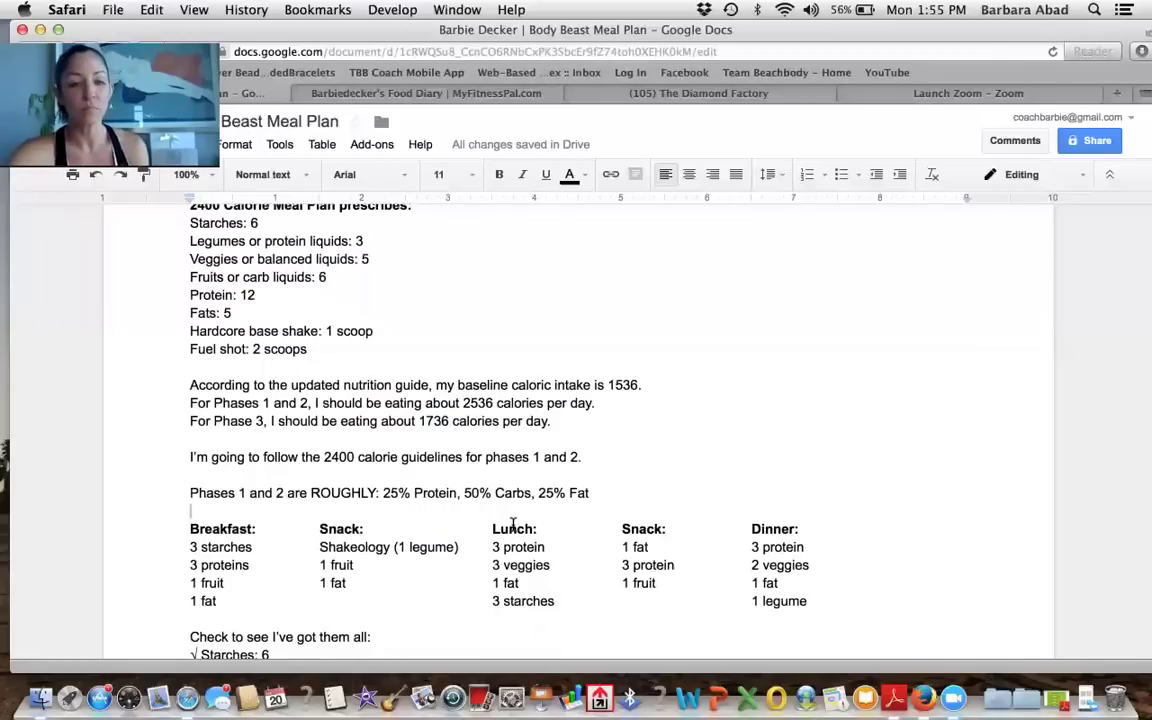
scroll(513, 525, "up", 1)
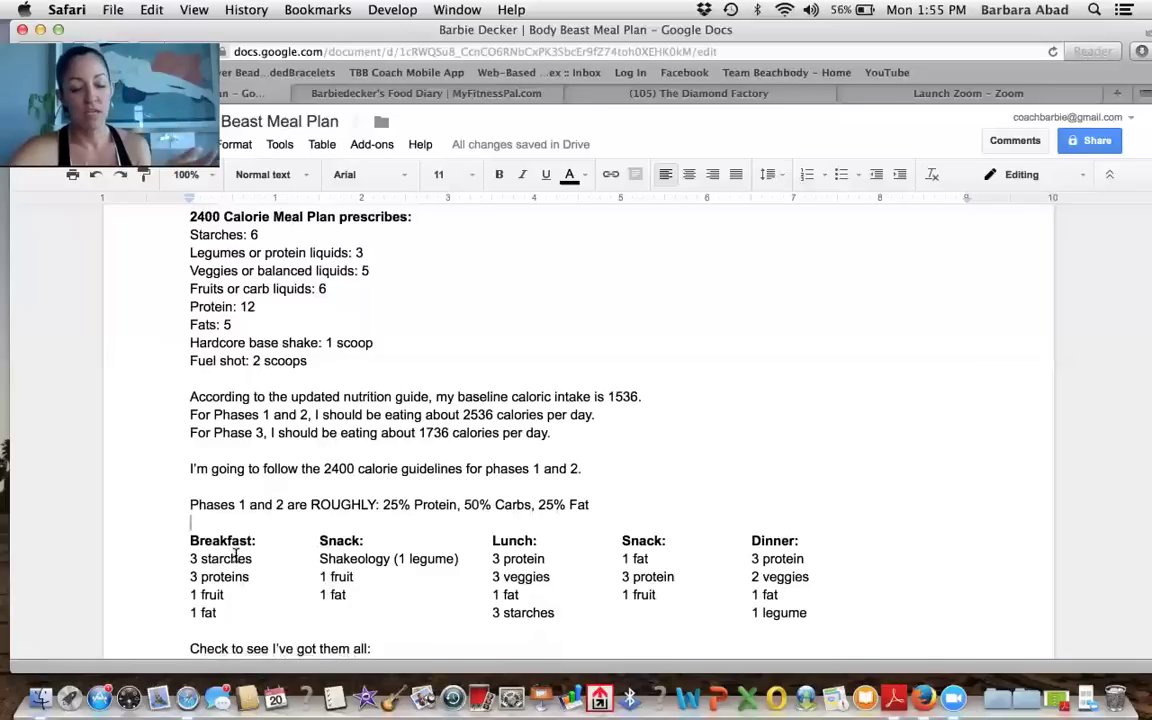
scroll(236, 552, "down", 1)
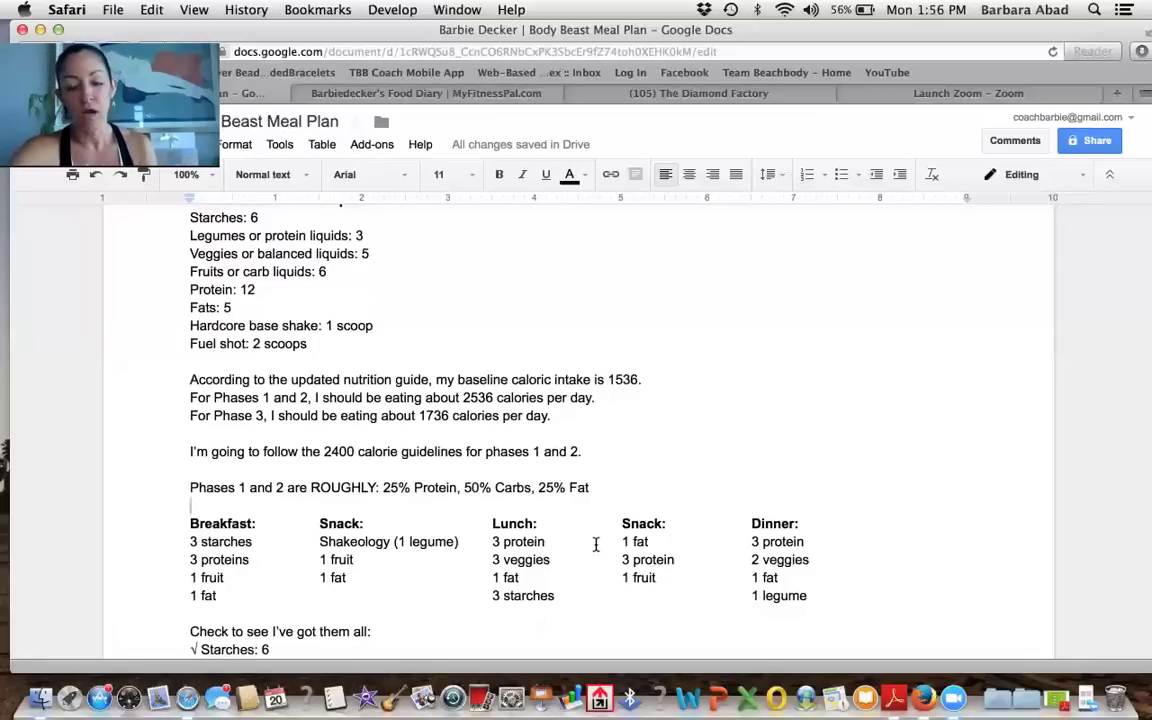
- Examine the portion checklist below the meal breakdown against the foods assigned to each meal
scroll(595, 544, "down", 3)
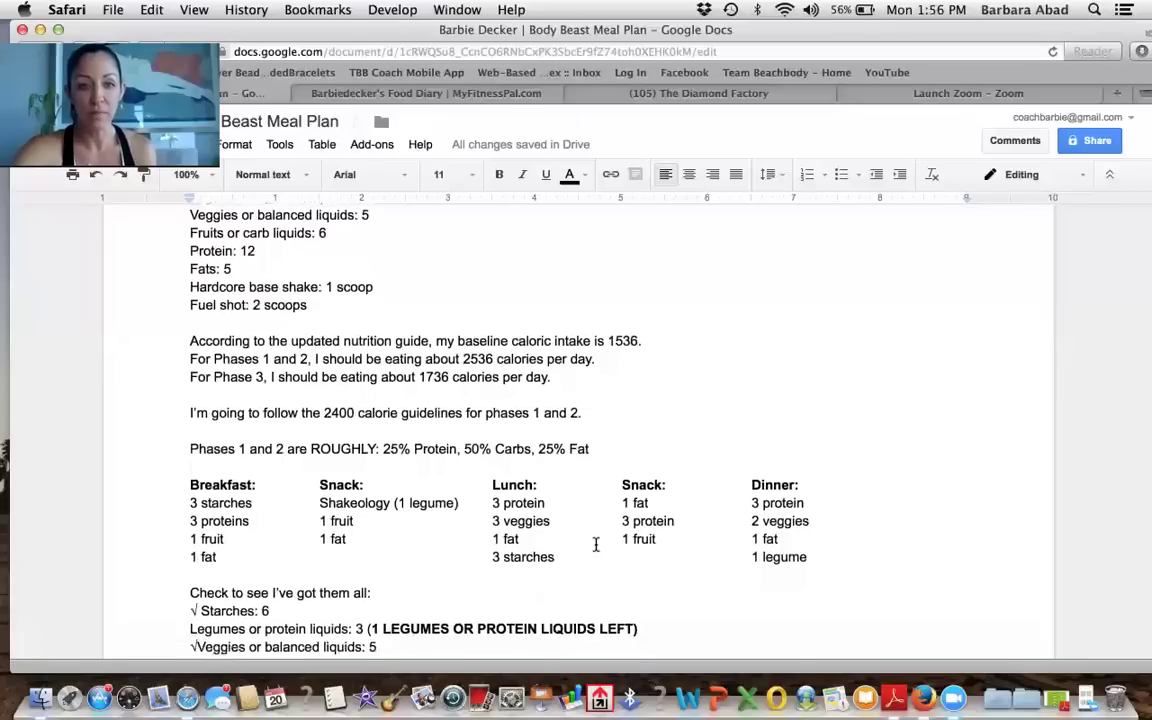
scroll(595, 544, "down", 1)
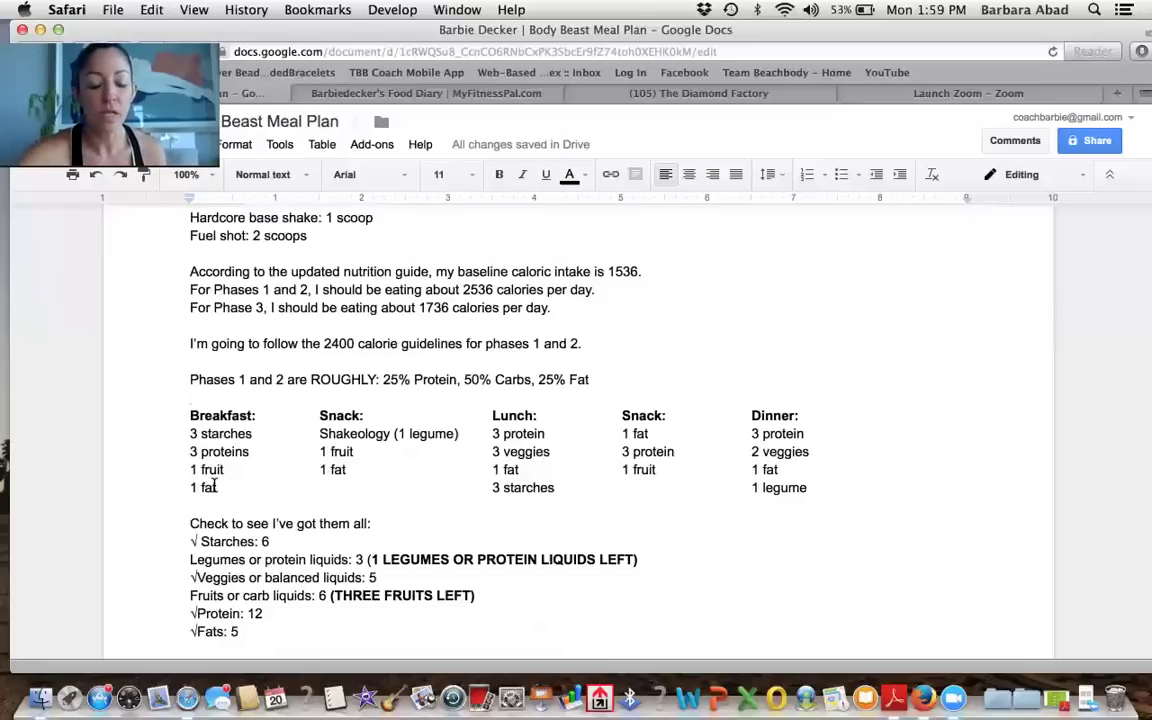
scroll(214, 484, "down", 1)
scroll(214, 484, "down", 1)
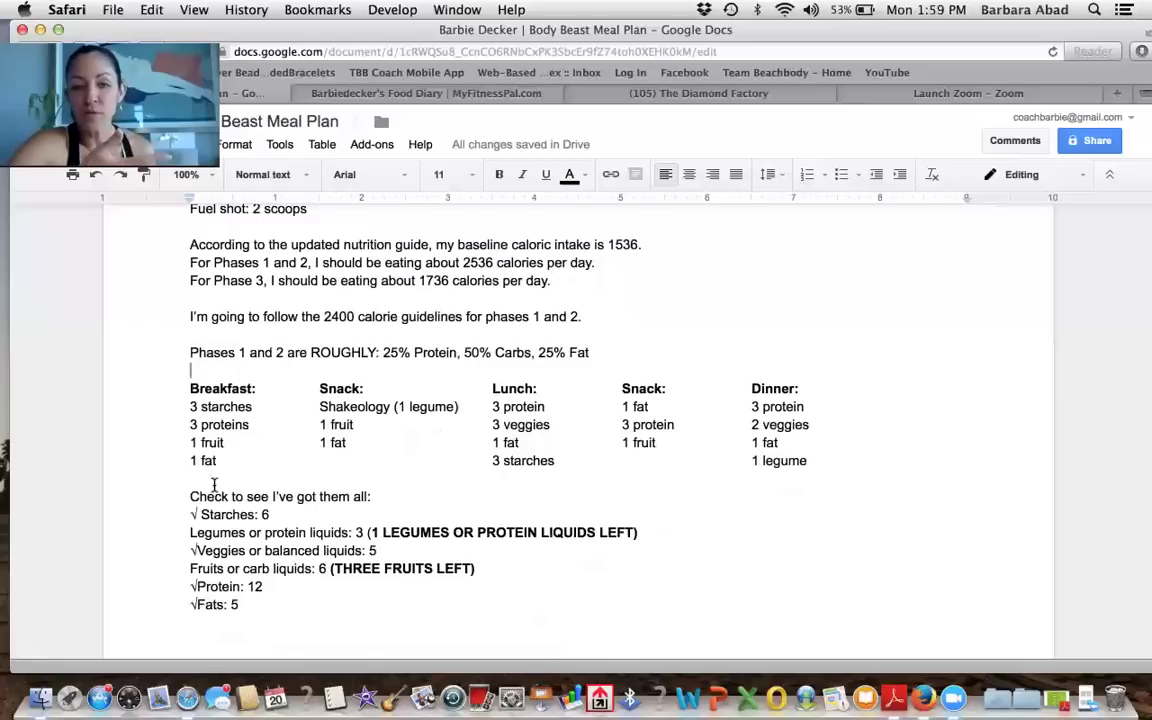
- Highlight the whole 2400 Calorie Meal Plan prescription from its heading through the fuel shot line, then clear the selection
scroll(194, 437, "up", 5)
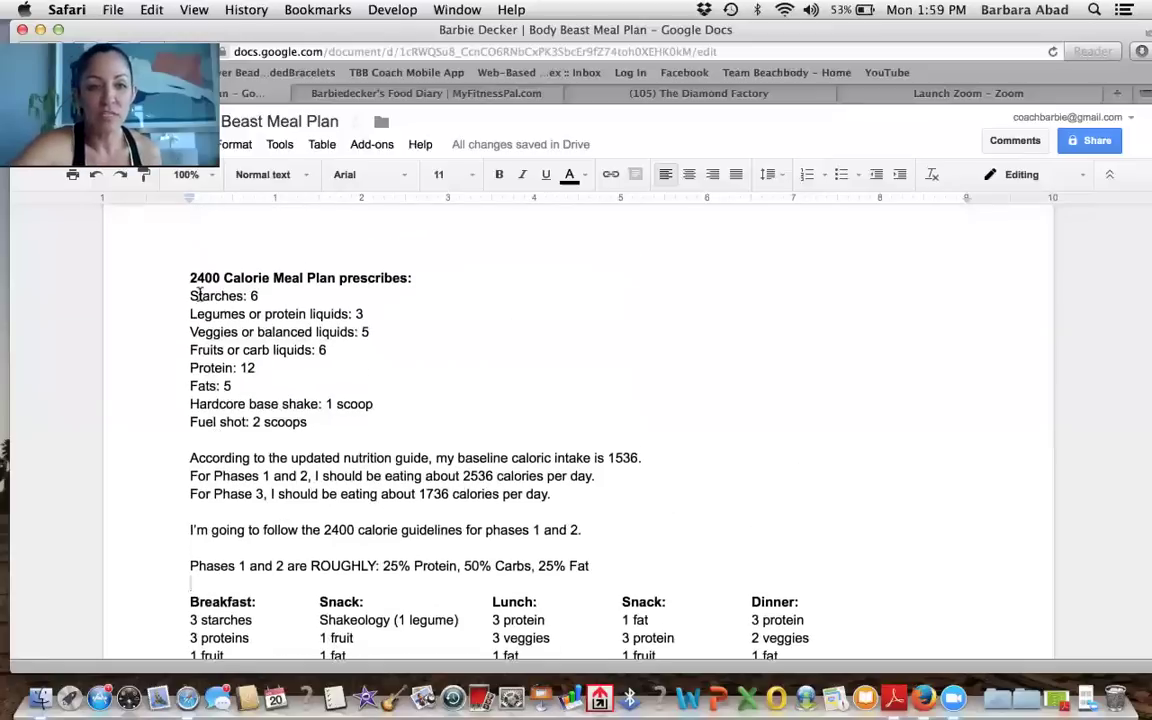
left_click_drag(194, 285, 365, 427)
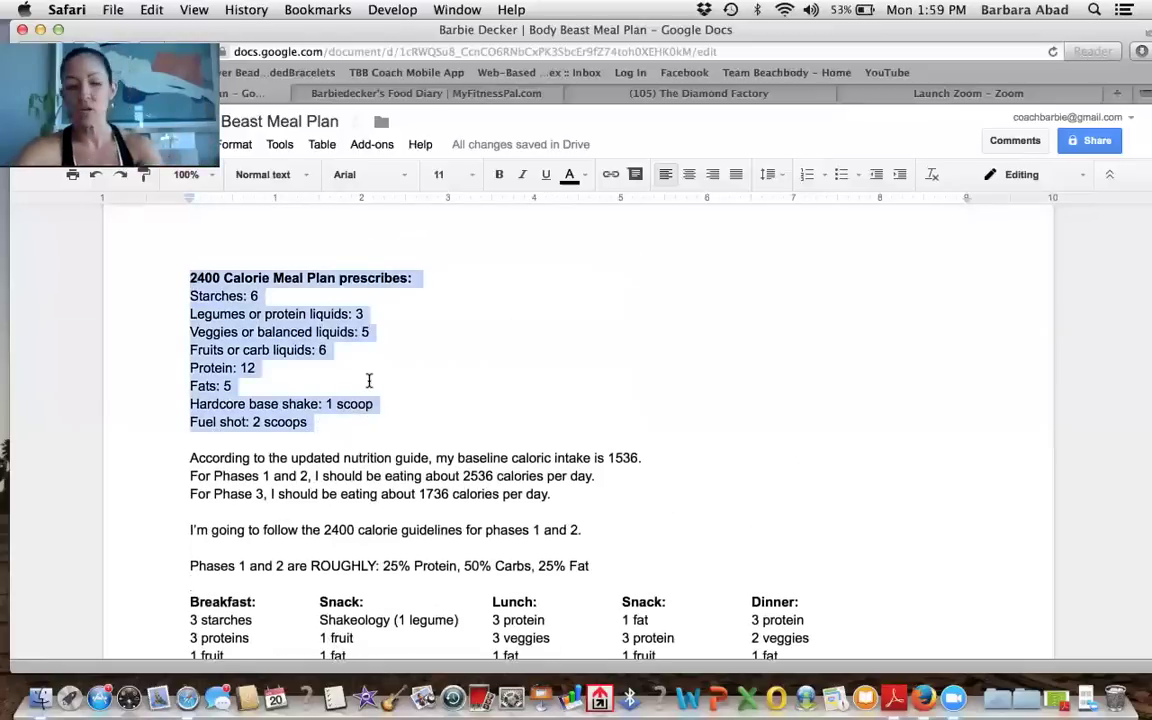
scroll(369, 381, "down", 2)
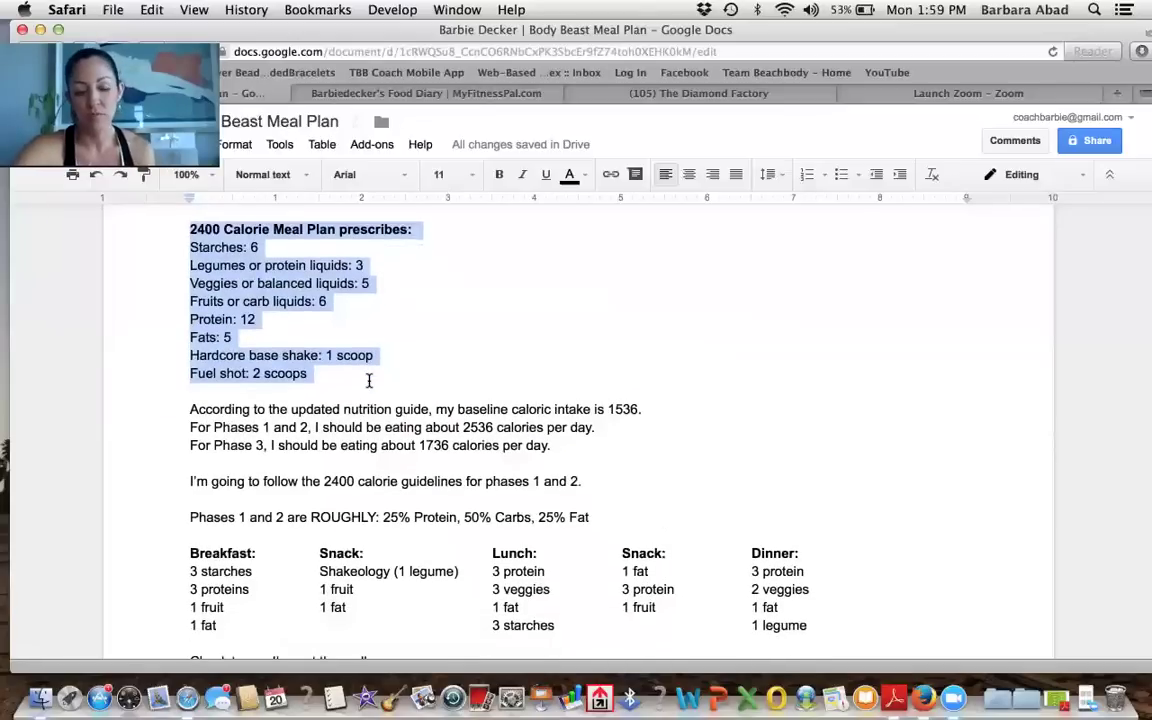
left_click(304, 499)
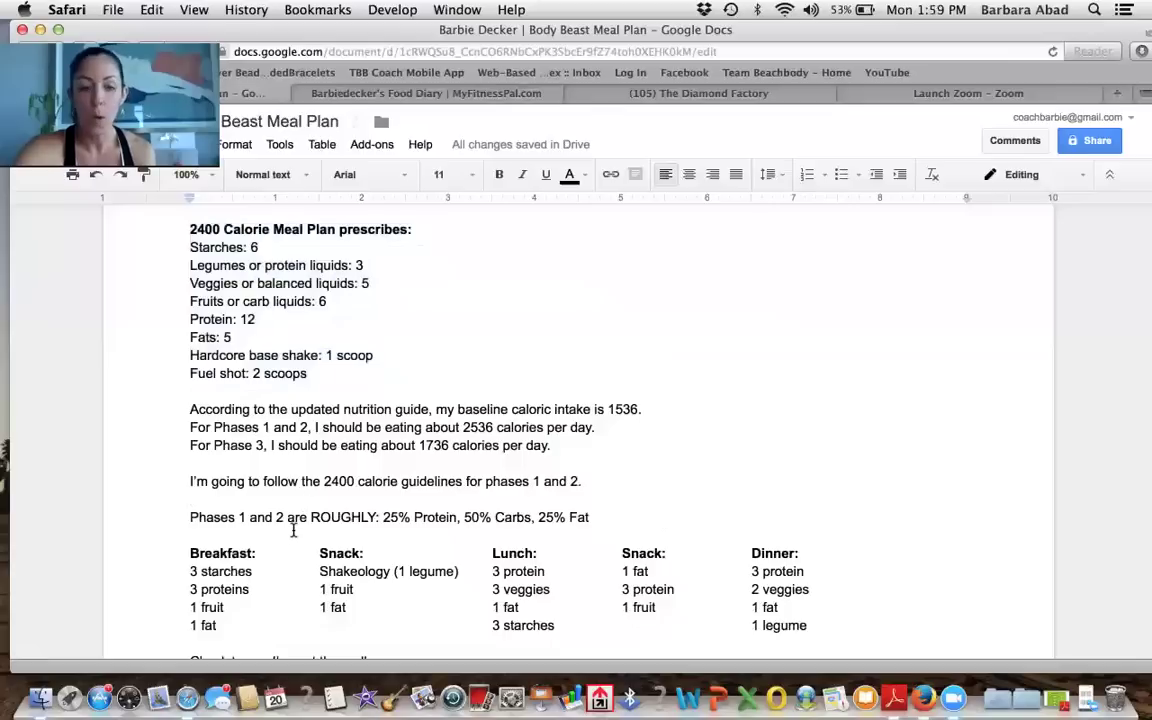
- Compare the "Check to see I've got them all" list with the prescribed portions at the start of the document
scroll(296, 520, "down", 2)
scroll(293, 530, "down", 2)
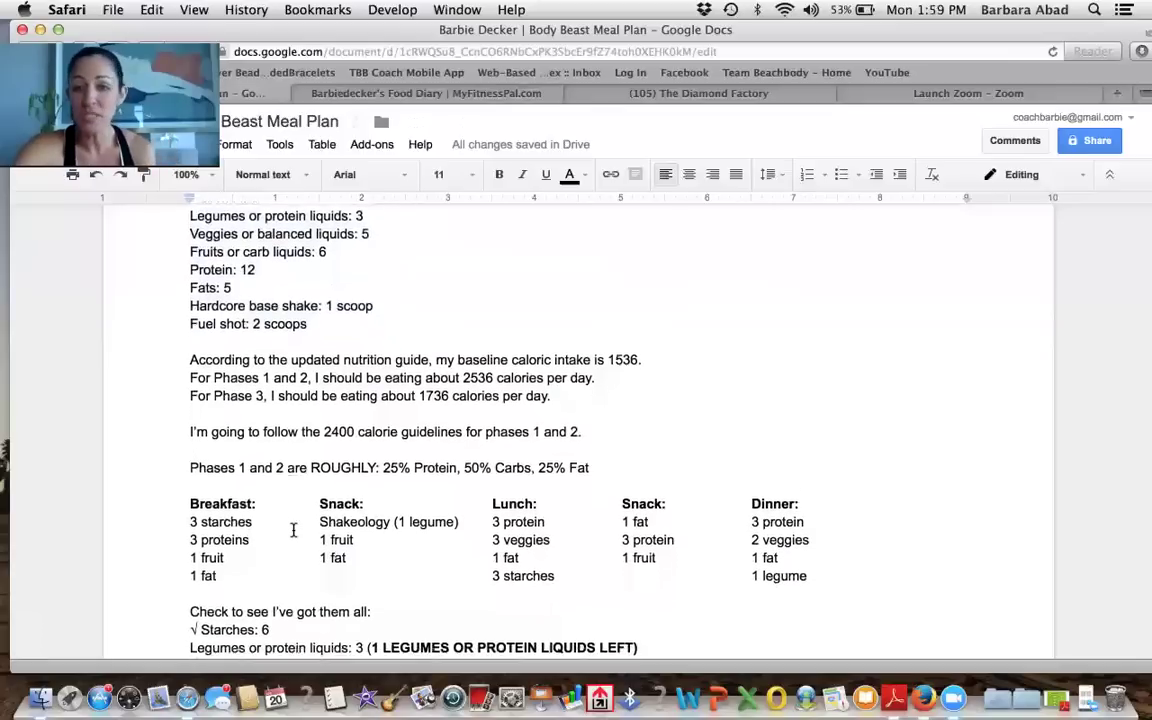
scroll(293, 530, "down", 4)
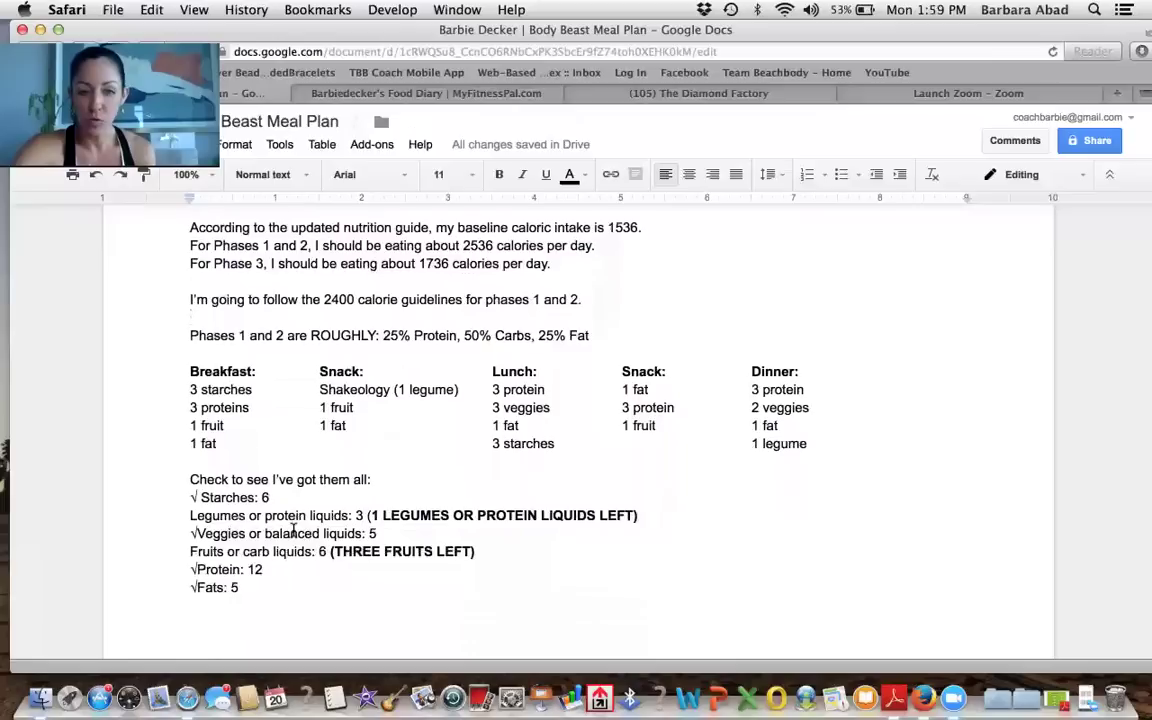
scroll(280, 550, "up", 1)
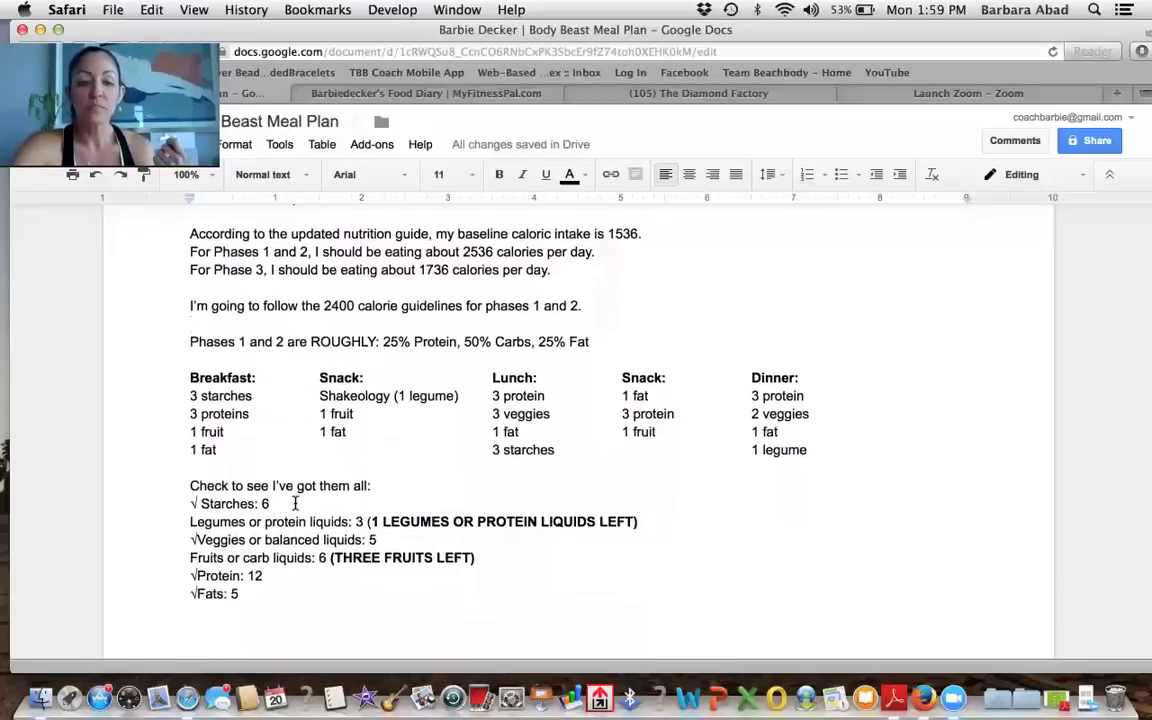
scroll(295, 503, "up", 6)
scroll(295, 503, "up", 1)
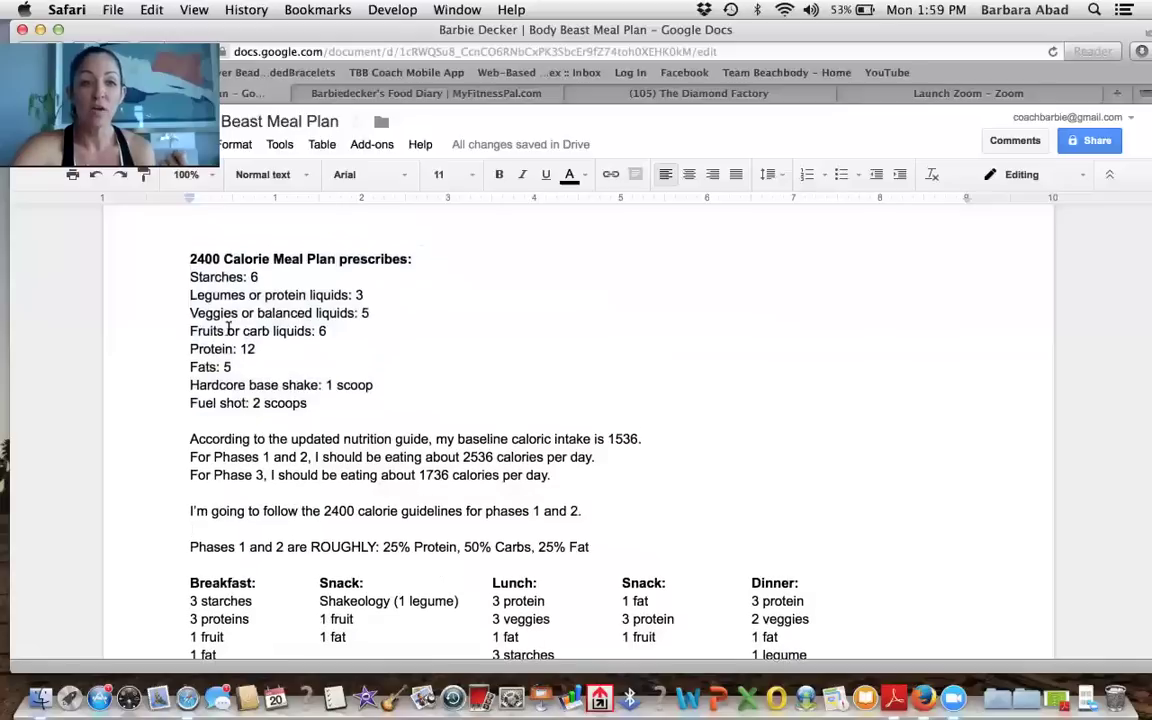
- Highlight the prescribed portions from starches to fuel shot, then place the cursor at the end of the checklist's fats line
left_click_drag(189, 277, 300, 412)
scroll(264, 520, "down", 7)
left_click(246, 581)
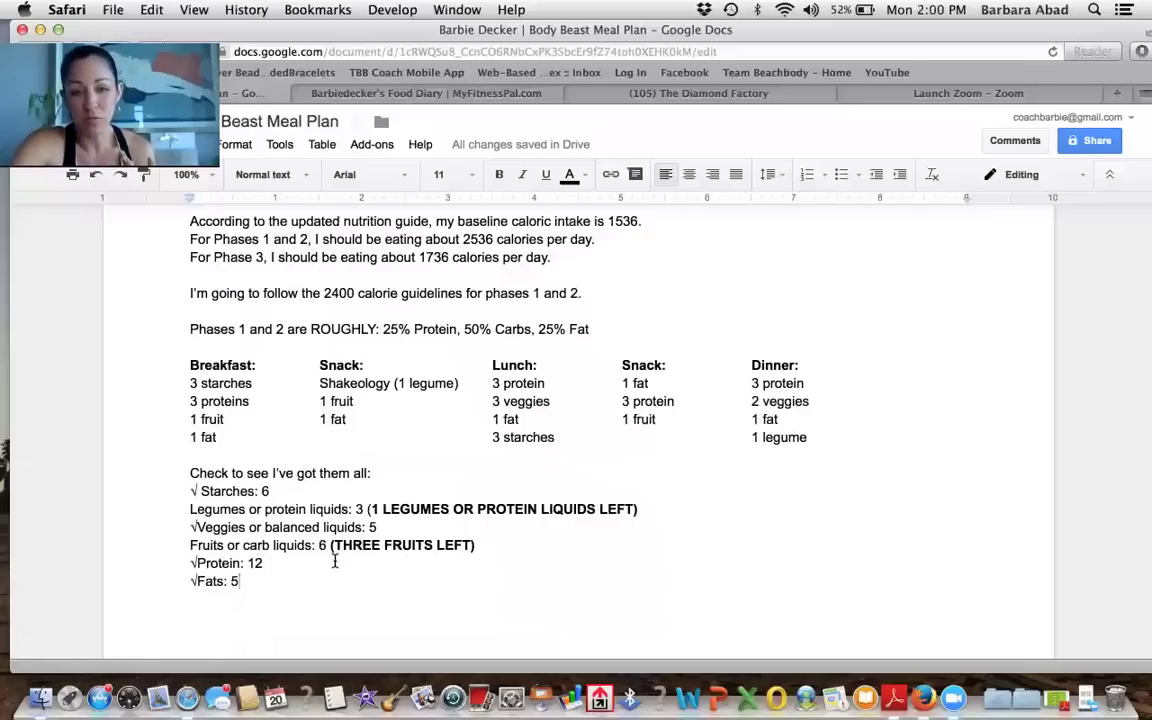
- Reread the meal breakdown and checklist together with the calorie guidelines for phases 1, 2 and 3
scroll(335, 562, "up", 1)
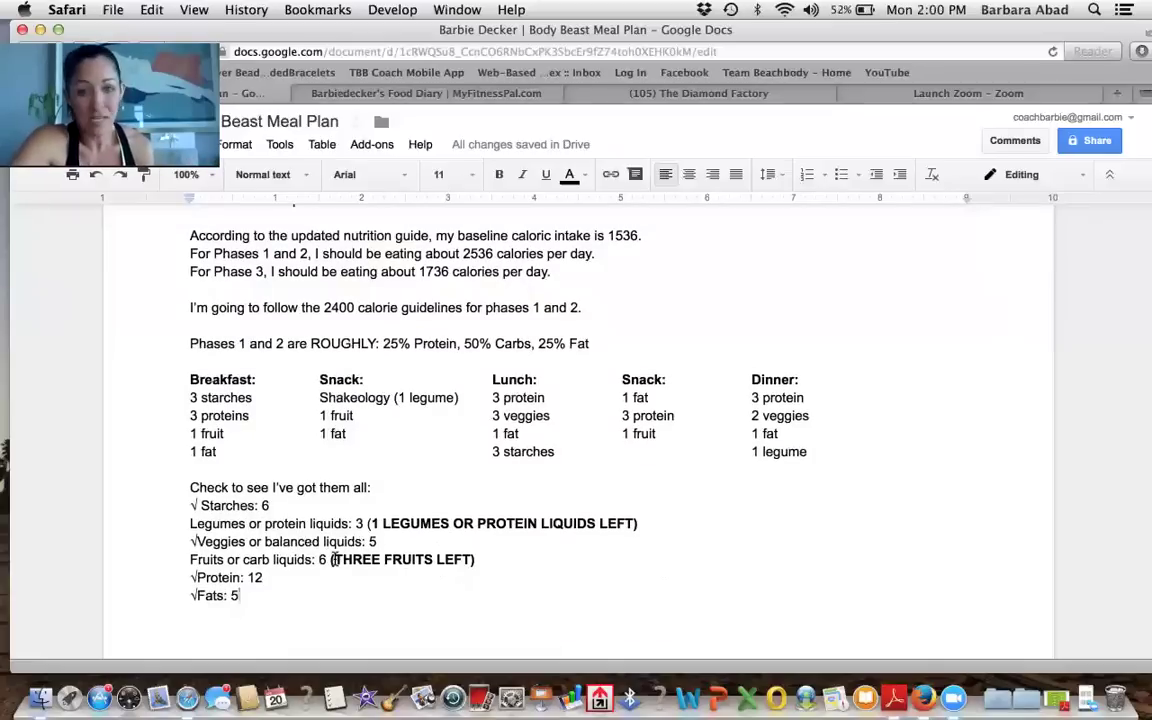
scroll(301, 495, "up", 1)
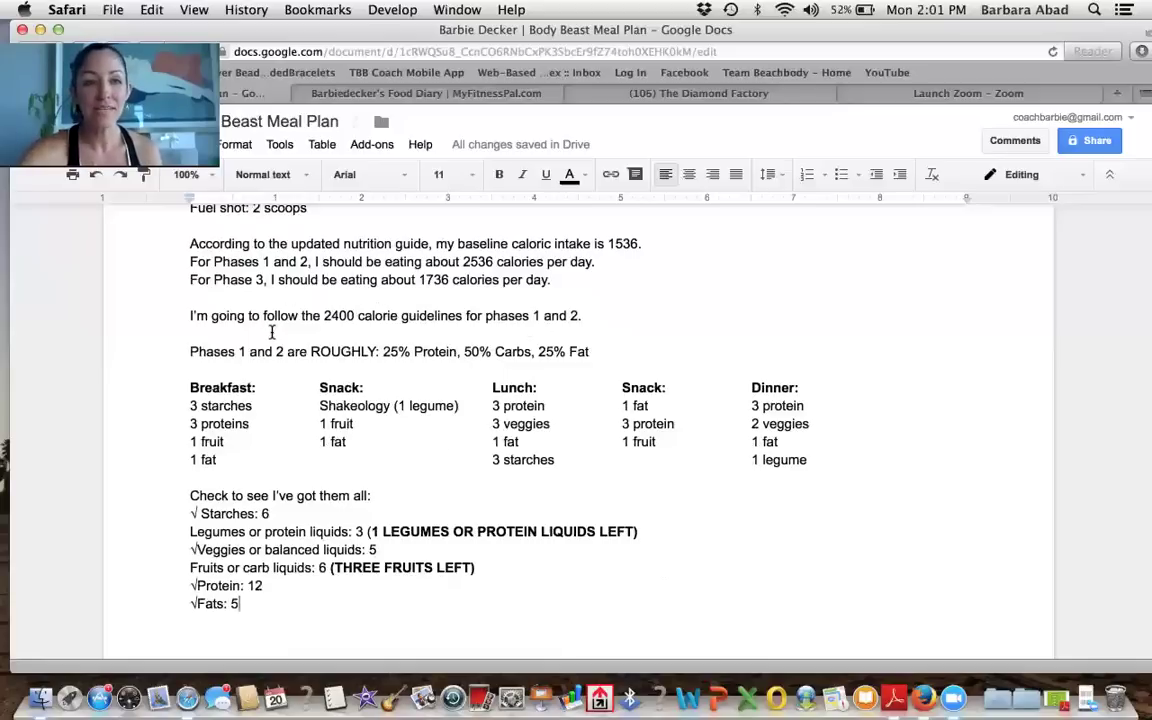
scroll(273, 335, "up", 1)
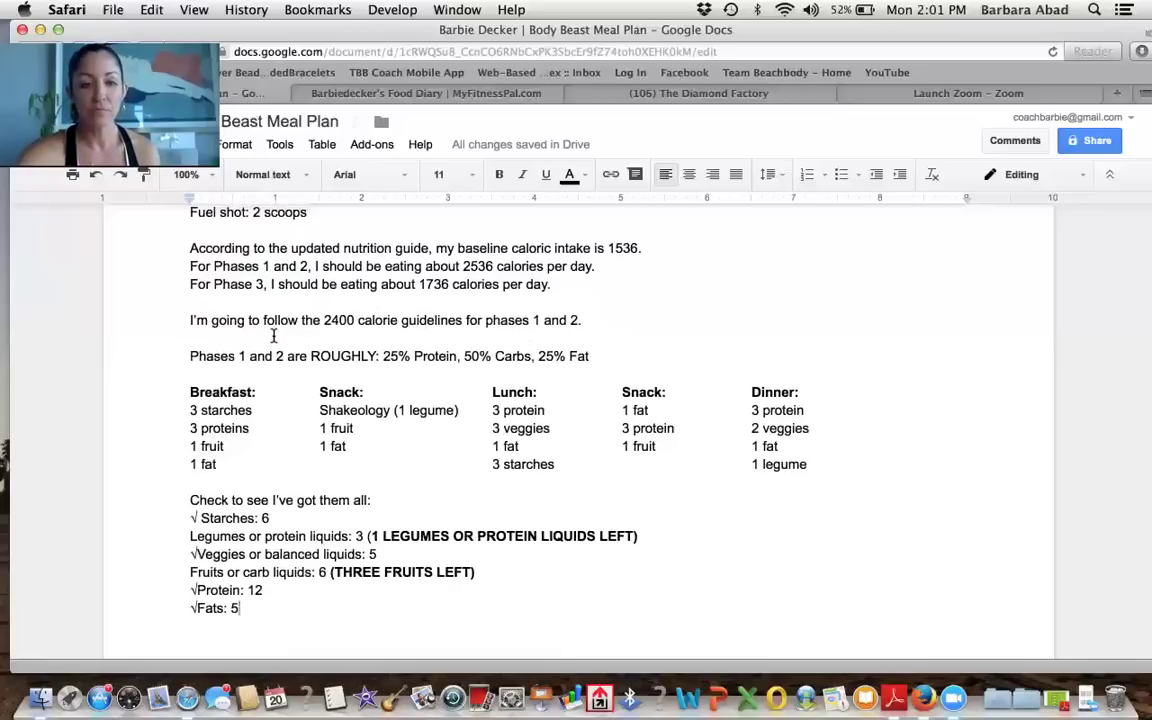
scroll(268, 330, "up", 2)
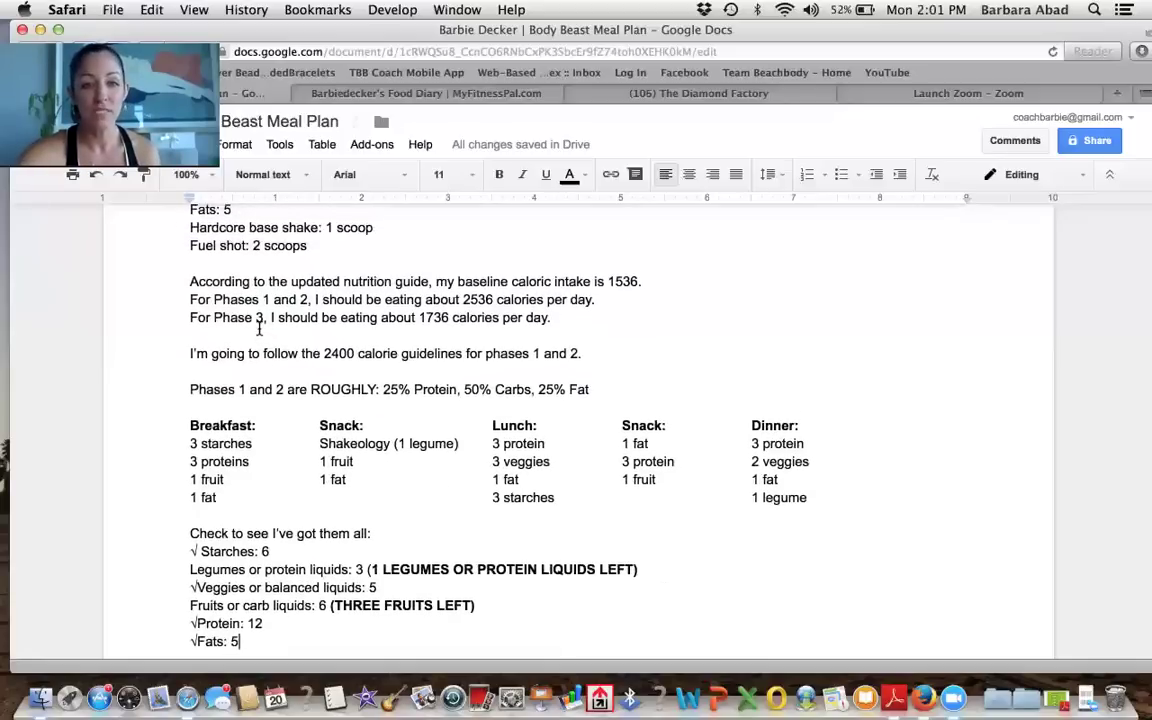
scroll(258, 328, "down", 4)
scroll(258, 328, "up", 1)
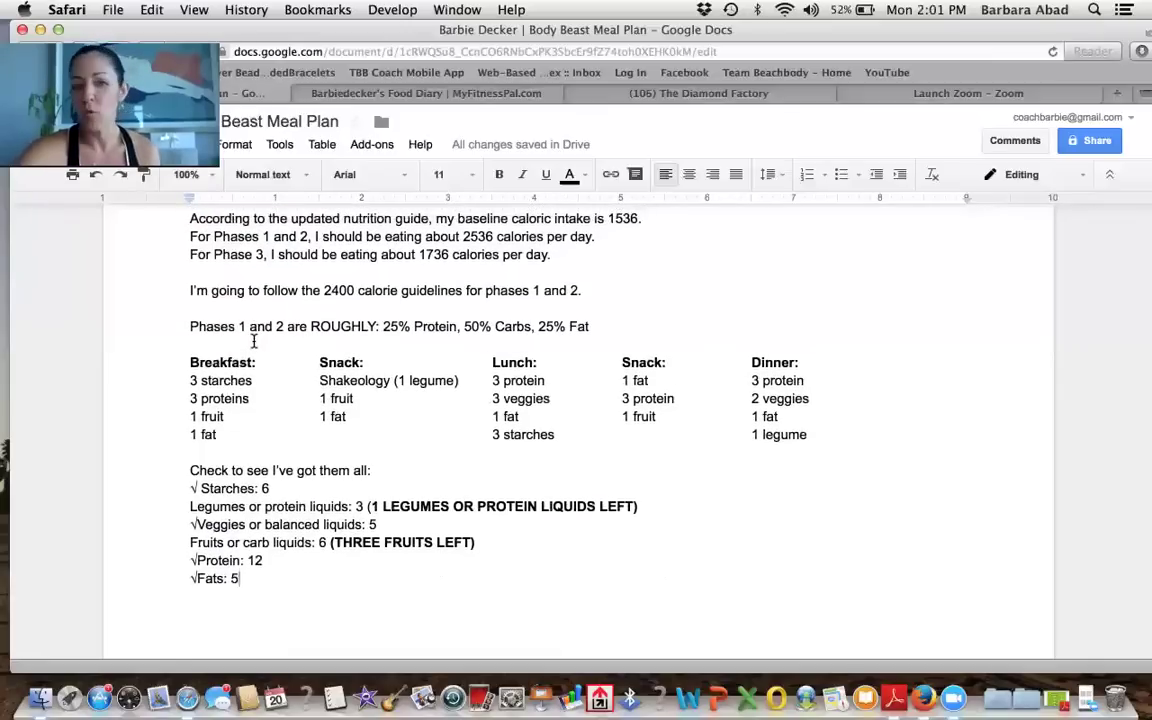
scroll(255, 332, "up", 1)
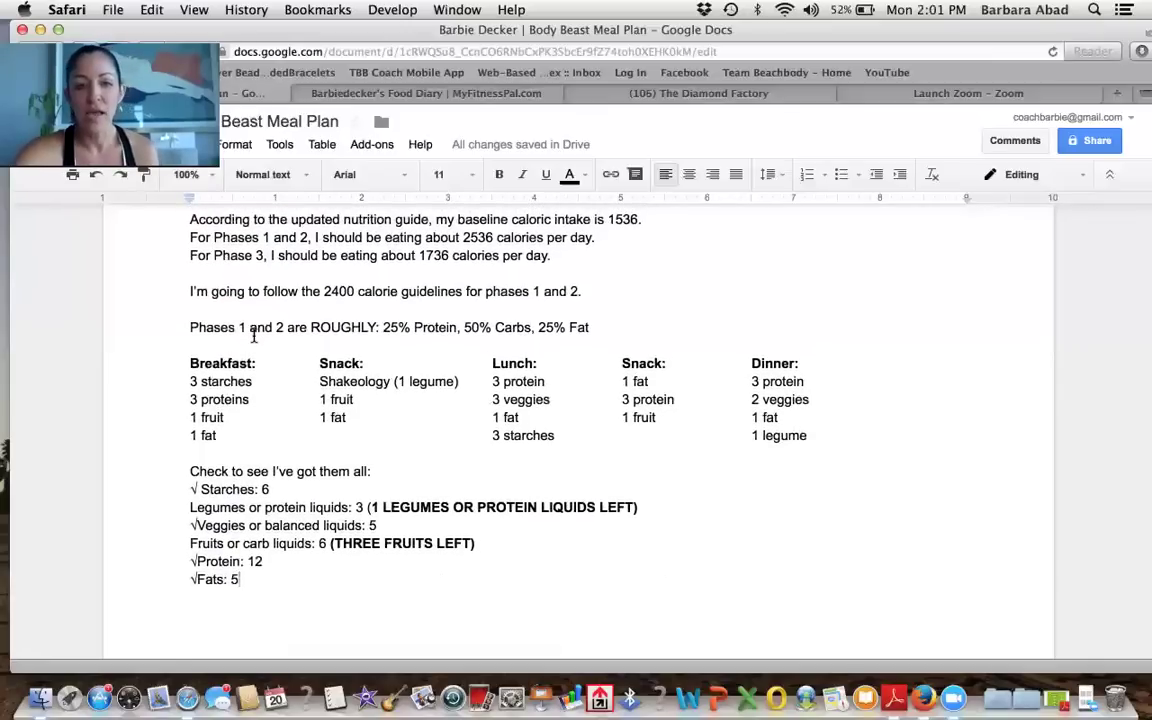
scroll(230, 358, "up", 3)
scroll(232, 358, "up", 2)
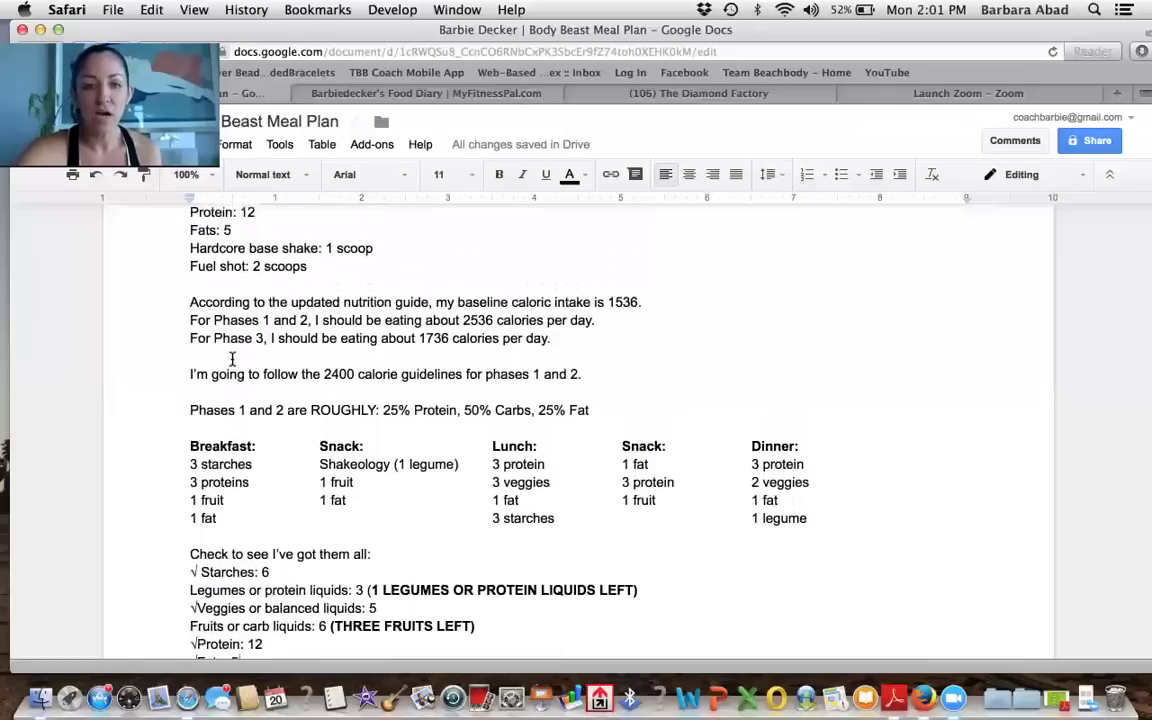
- Highlight the line giving the rough protein, carb and fat split for phases 1 and 2, and compare it with the checklist
left_click(401, 397)
left_click_drag(401, 397, 604, 407)
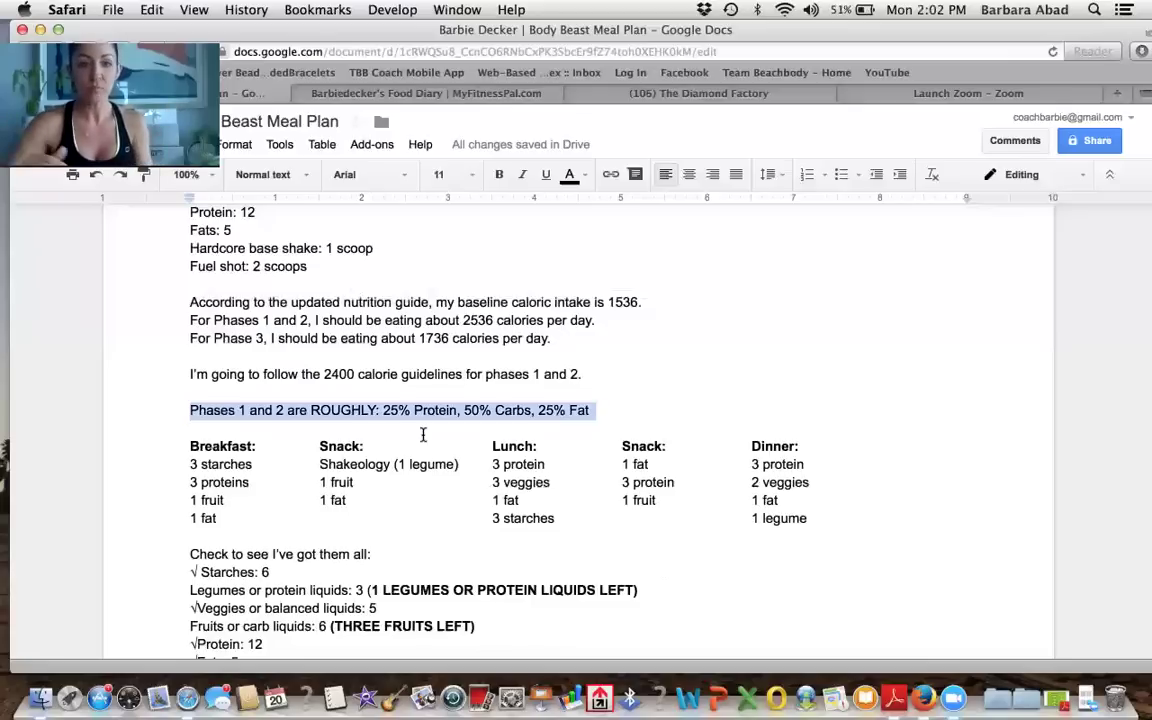
scroll(298, 585, "down", 2)
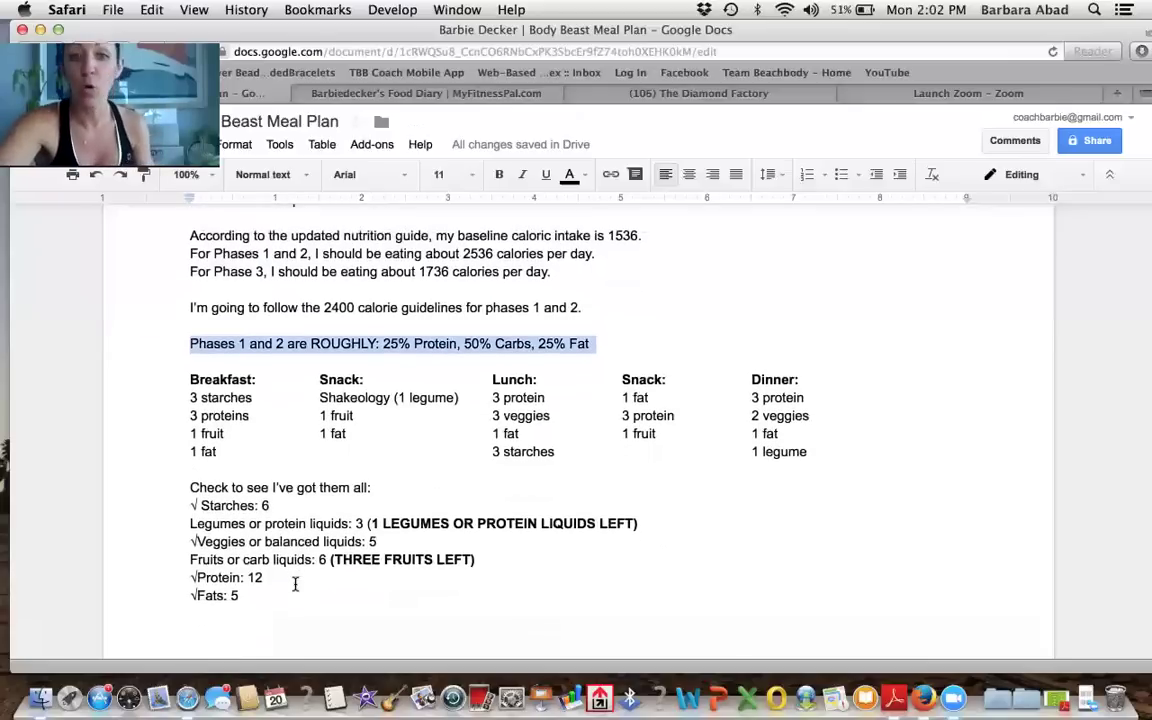
scroll(295, 585, "up", 1)
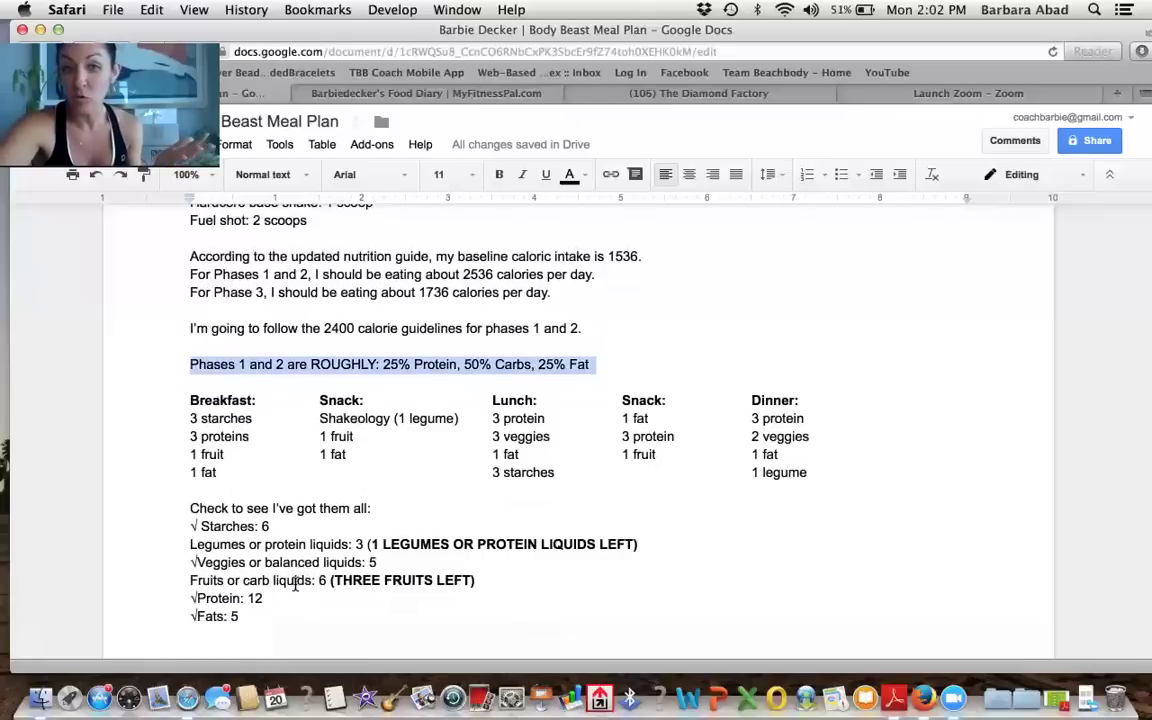
scroll(295, 585, "up", 2)
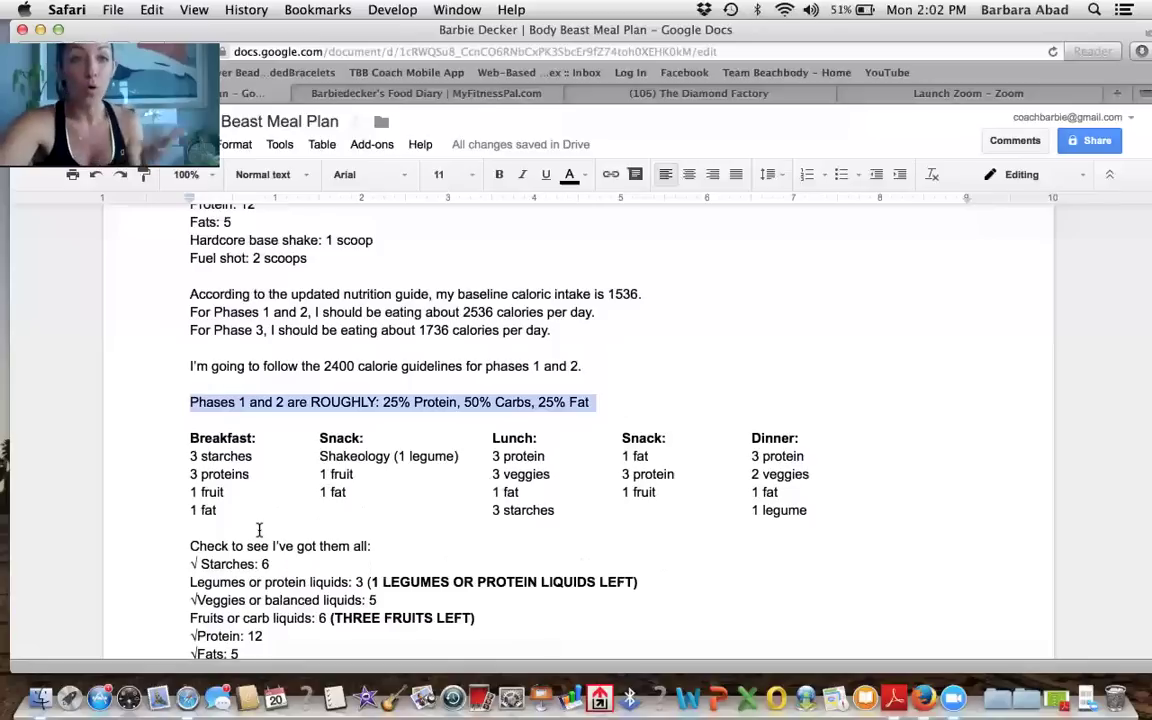
- Highlight the 2400 Calorie Meal Plan prescription again, then place the cursor at the end of the fuel shot line
scroll(259, 520, "up", 1)
scroll(259, 517, "up", 5)
left_click_drag(182, 256, 347, 398)
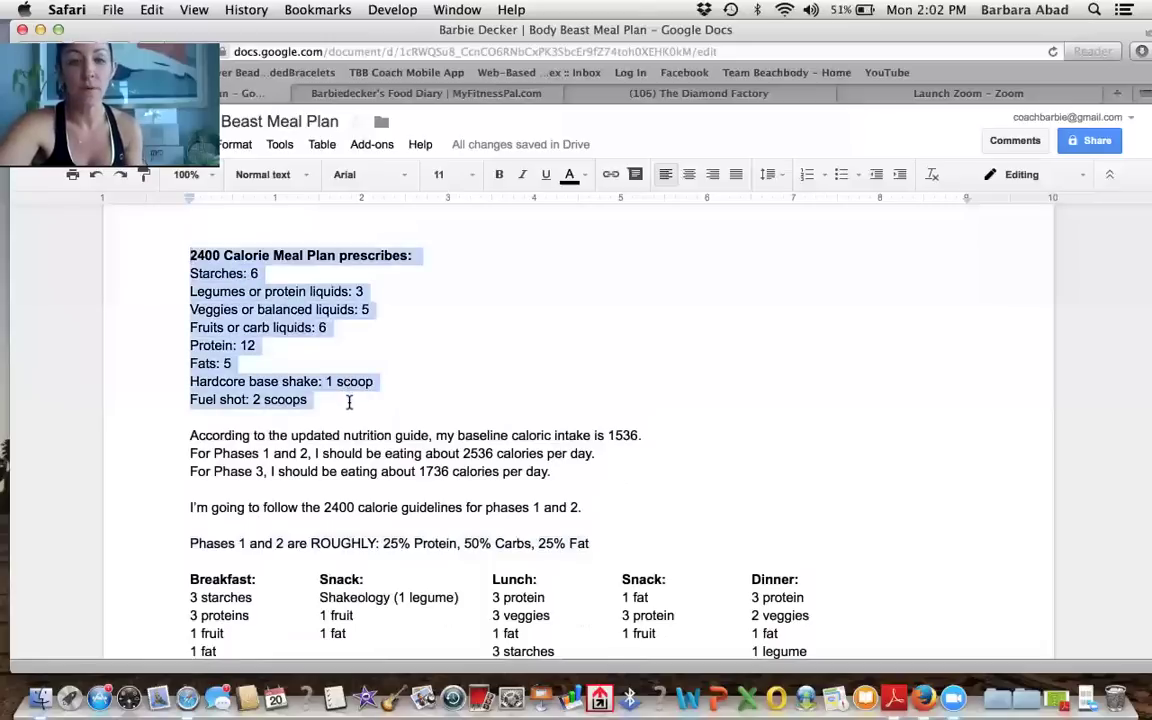
left_click(349, 401)
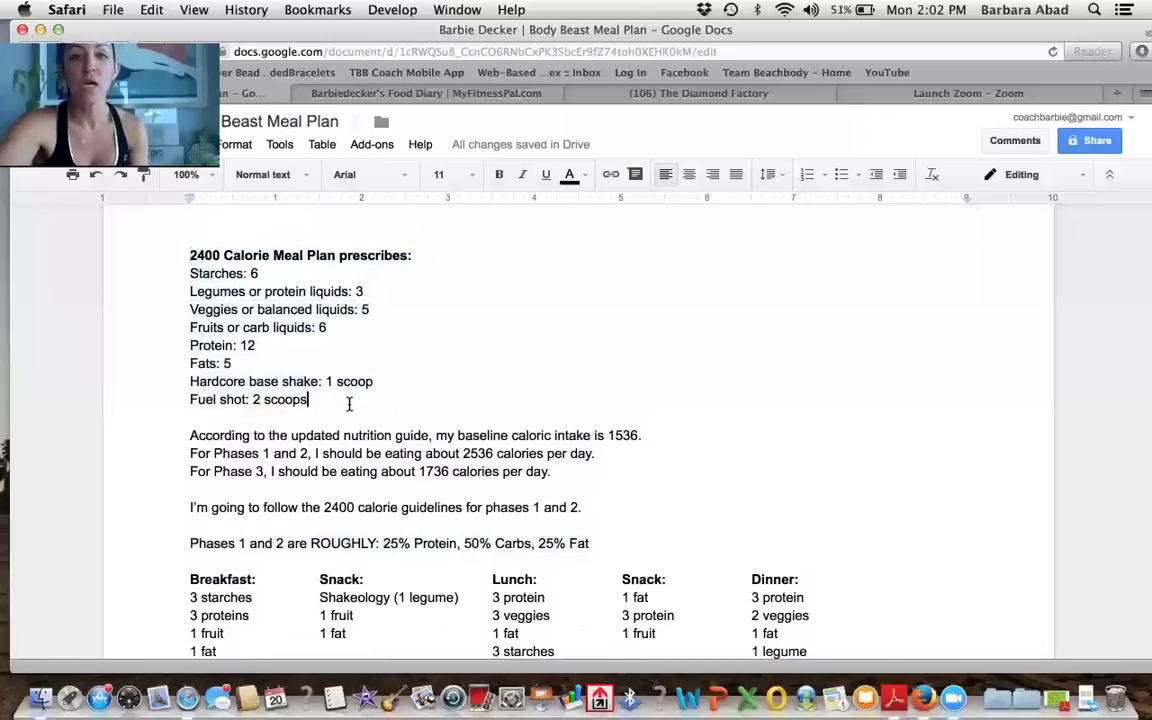
- Switch to the MyFitnessPal food diary and close The Diamond Factory page
left_click(447, 97)
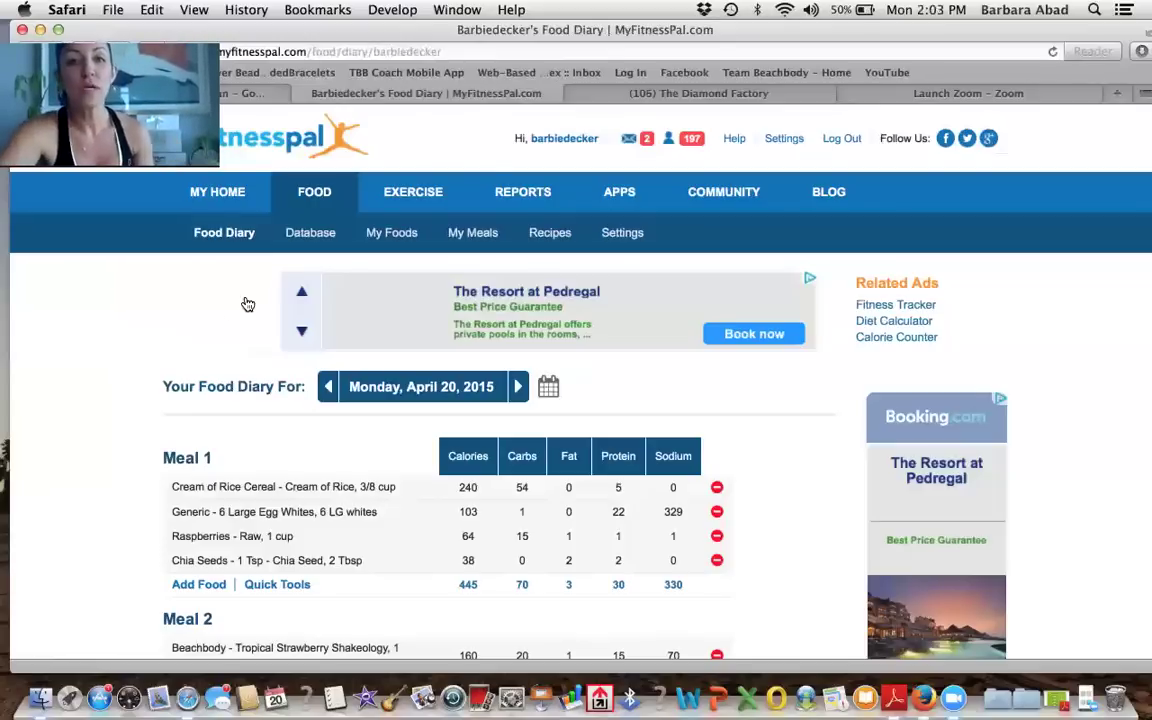
left_click(575, 93)
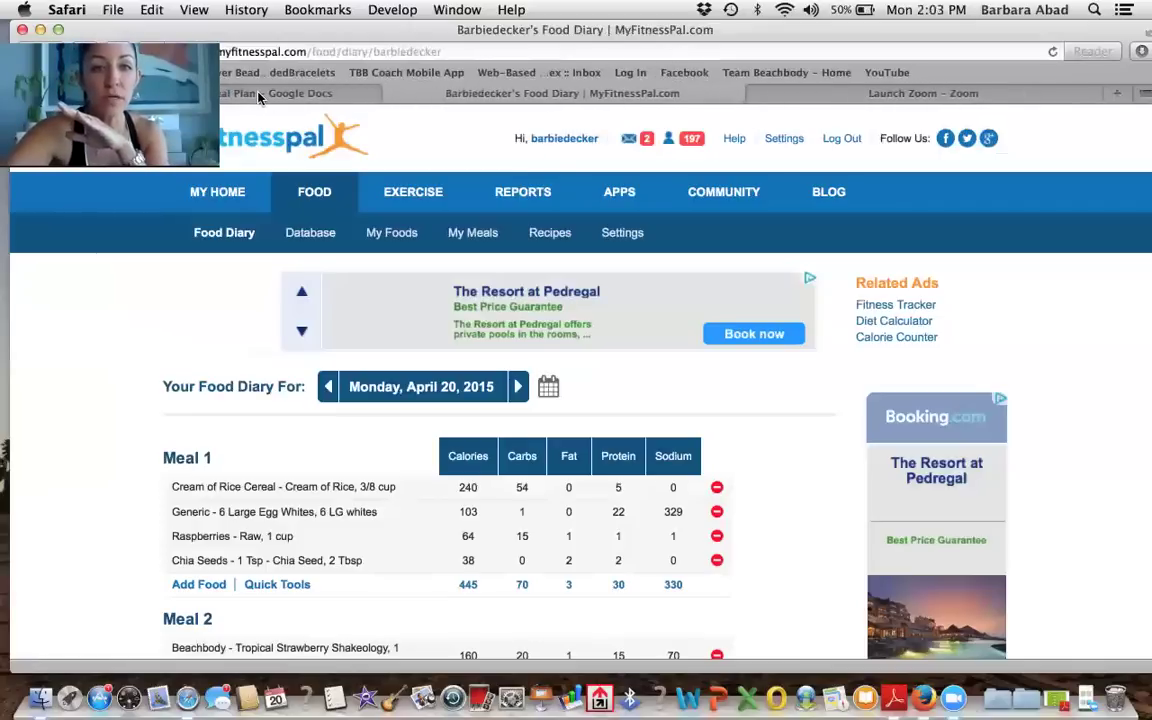
- Check the meal breakdown in the Google Docs Body Beast Meal Plan and return to the MyFitnessPal food diary
left_click(258, 95)
scroll(257, 467, "down", 5)
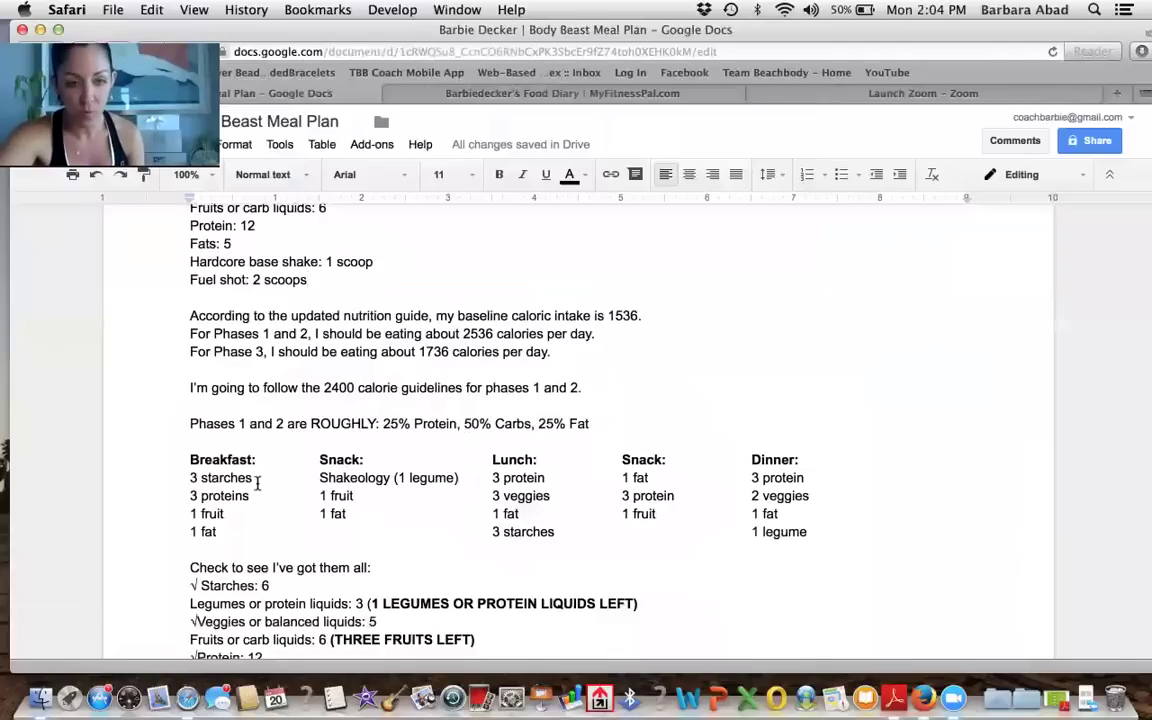
left_click(558, 93)
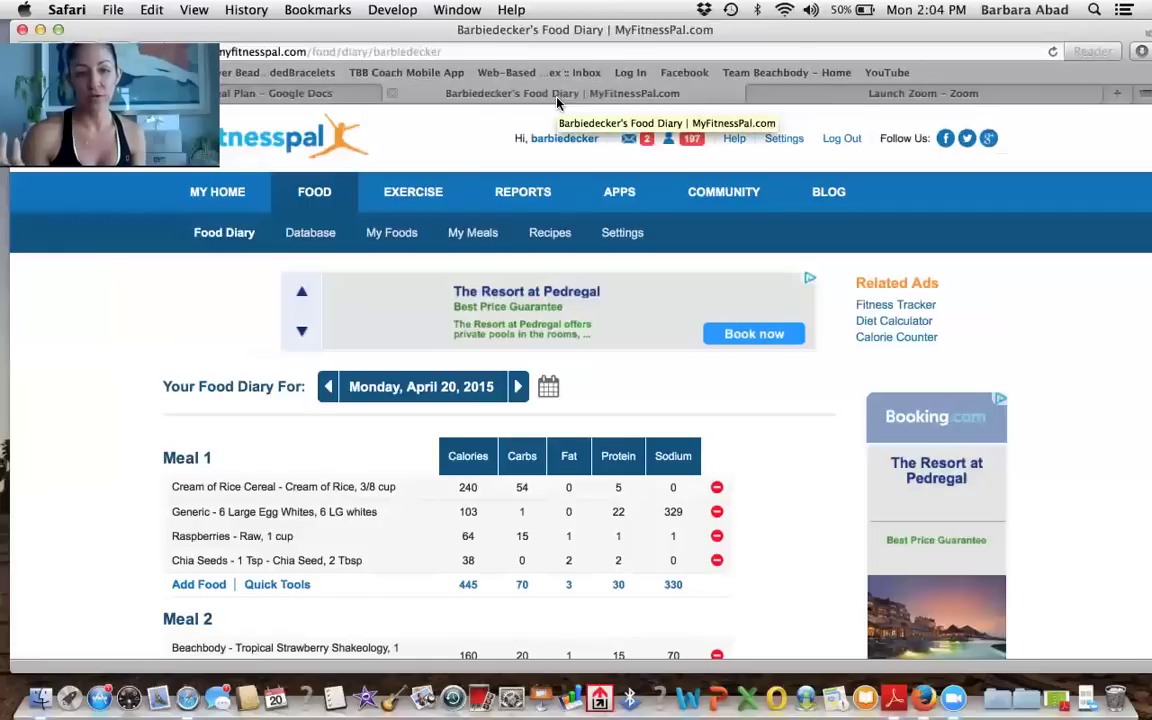
- View the serving details of the Cream of Rice entry, close them unchanged, and review the Meal 1 foods
left_click(358, 490)
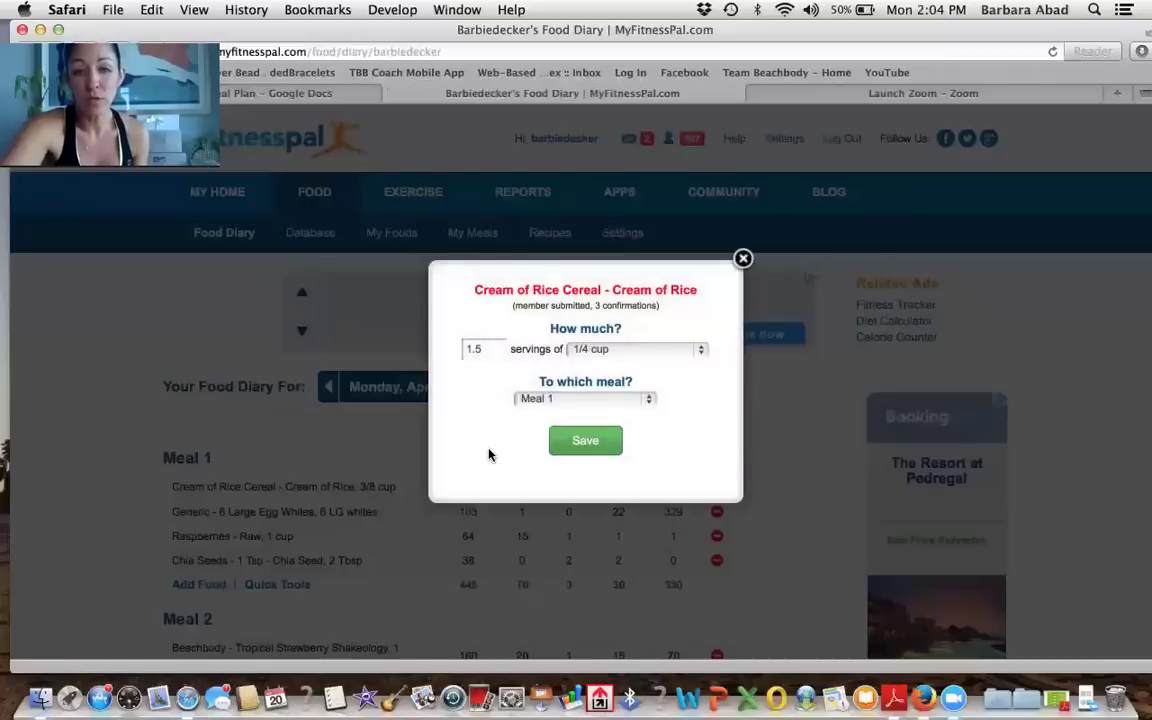
left_click(743, 258)
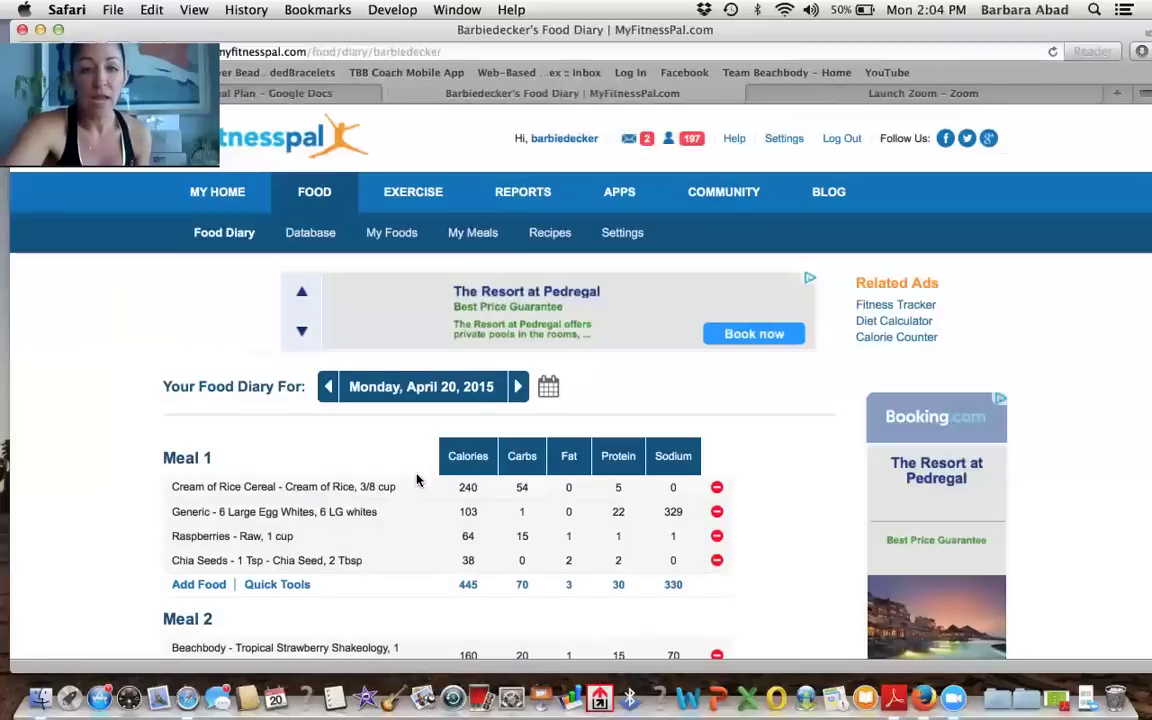
scroll(370, 430, "down", 1)
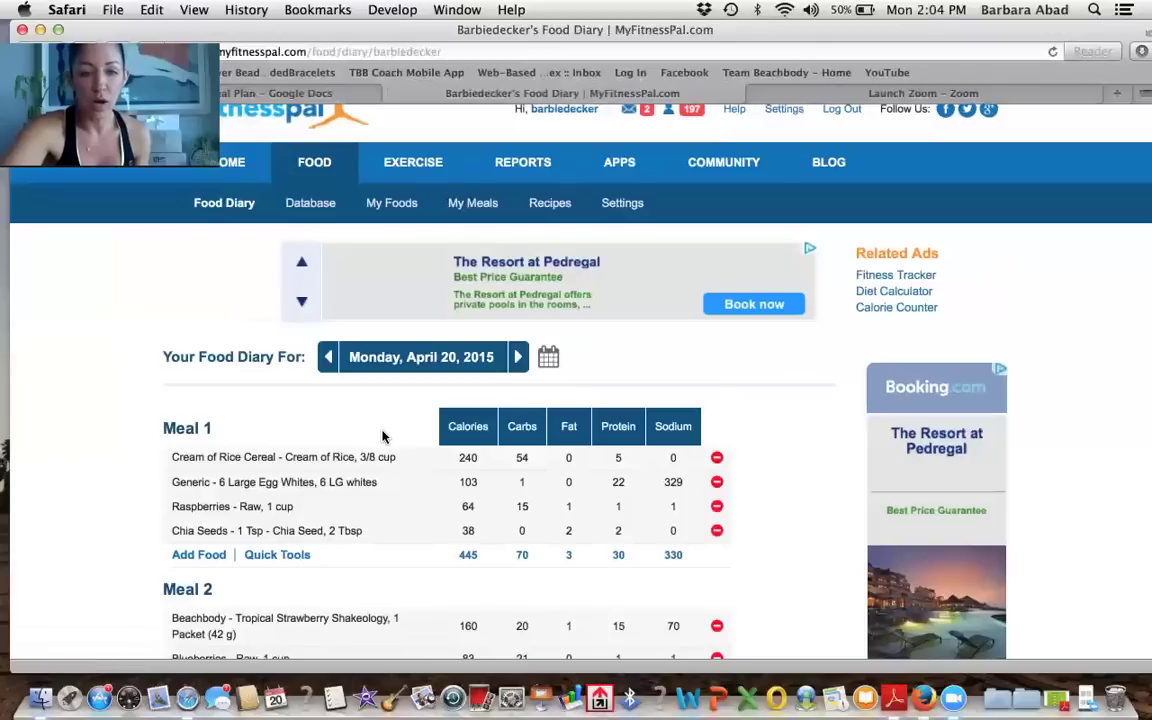
scroll(382, 436, "up", 1)
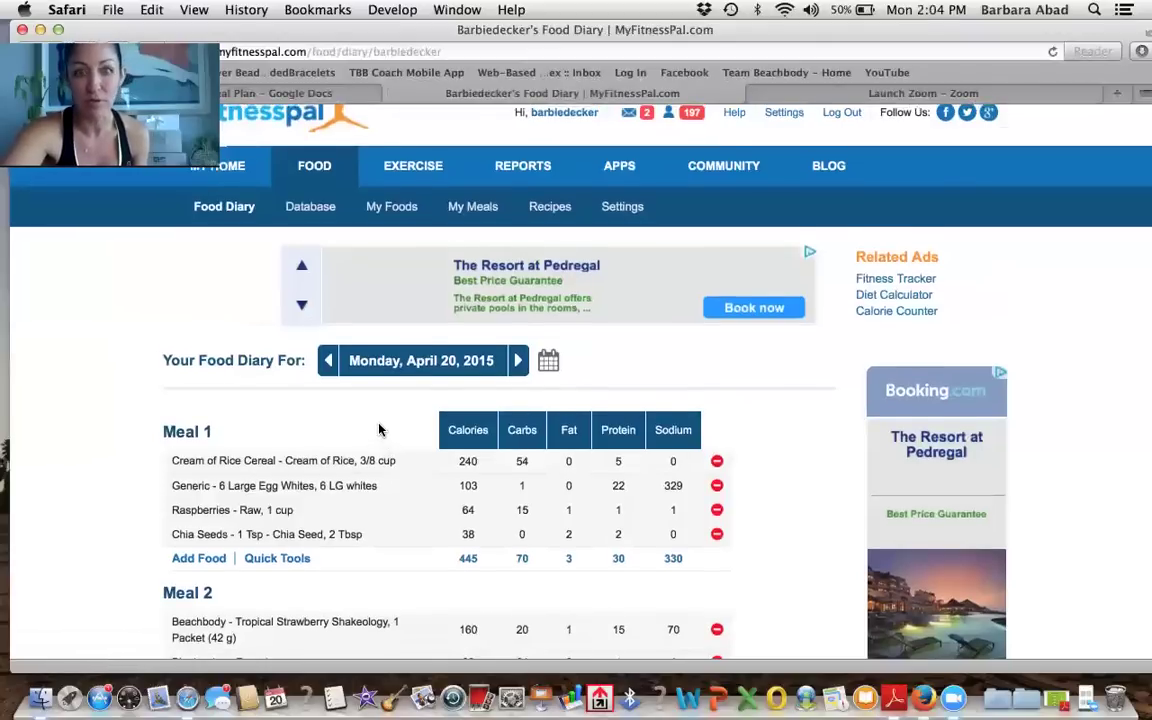
scroll(380, 432, "up", 1)
scroll(377, 428, "down", 1)
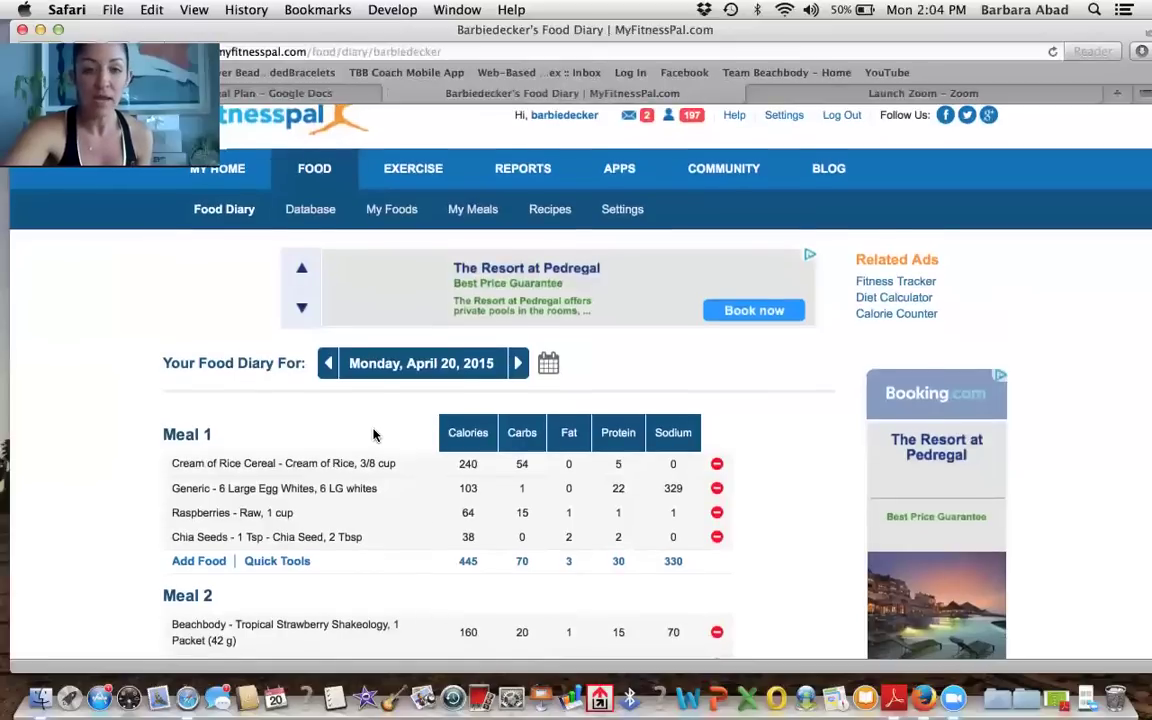
scroll(375, 436, "up", 1)
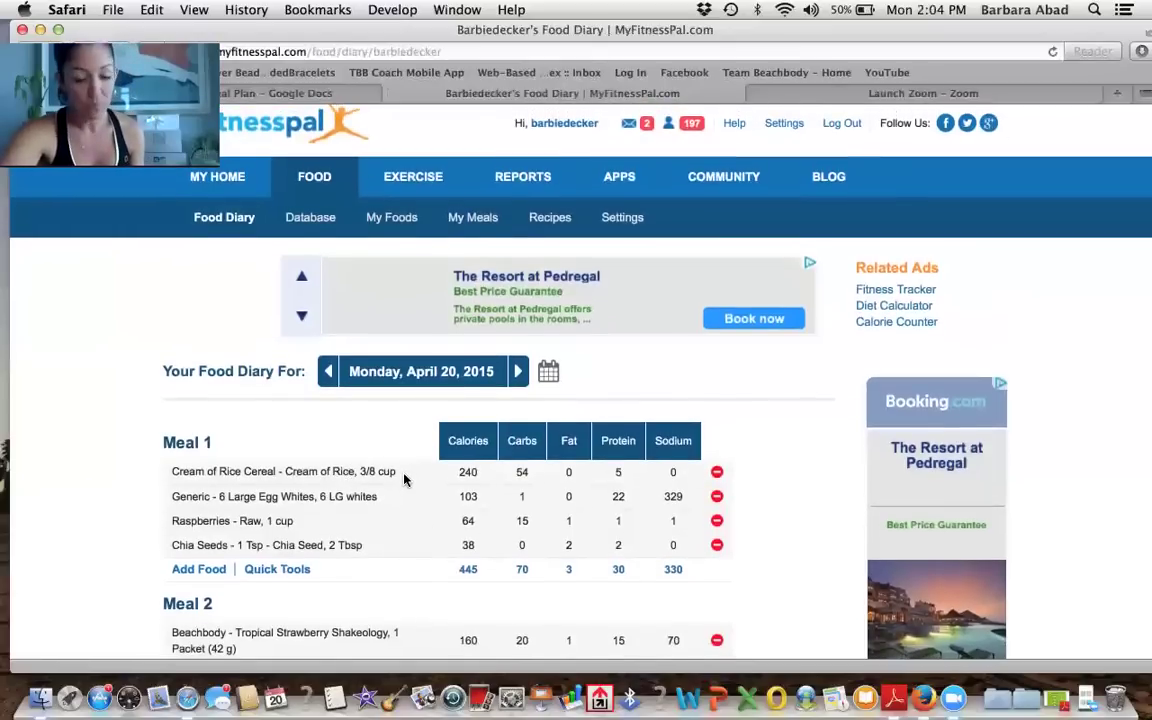
scroll(404, 480, "up", 1)
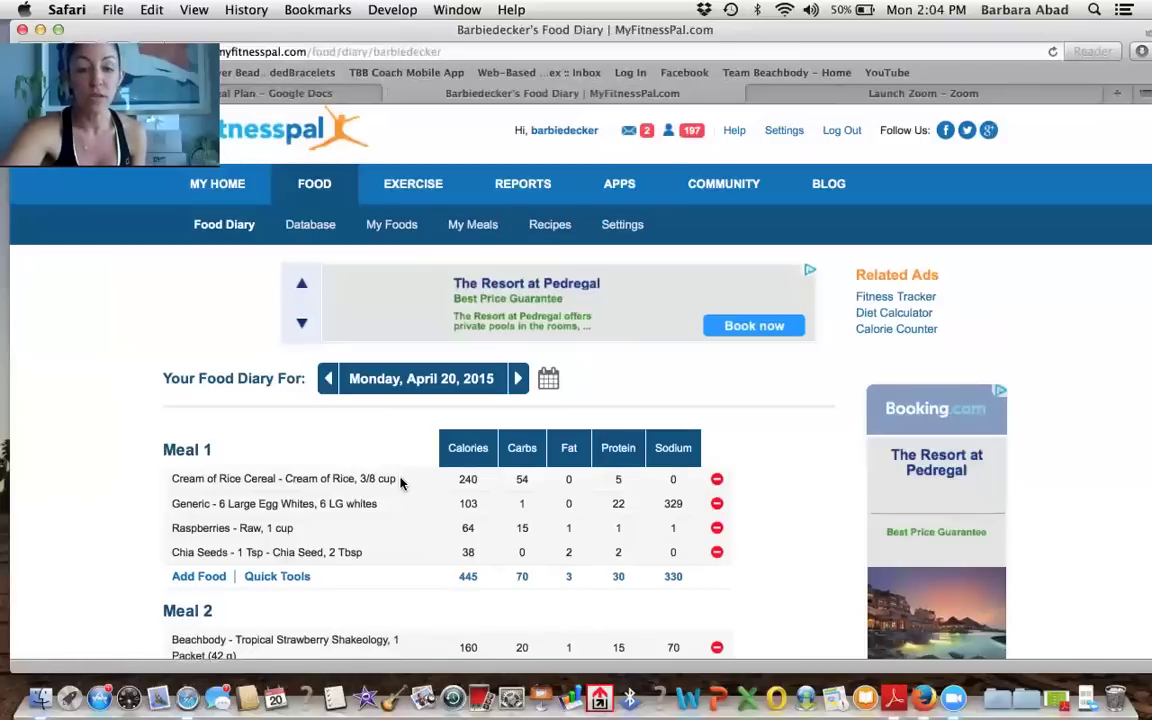
scroll(401, 484, "down", 1)
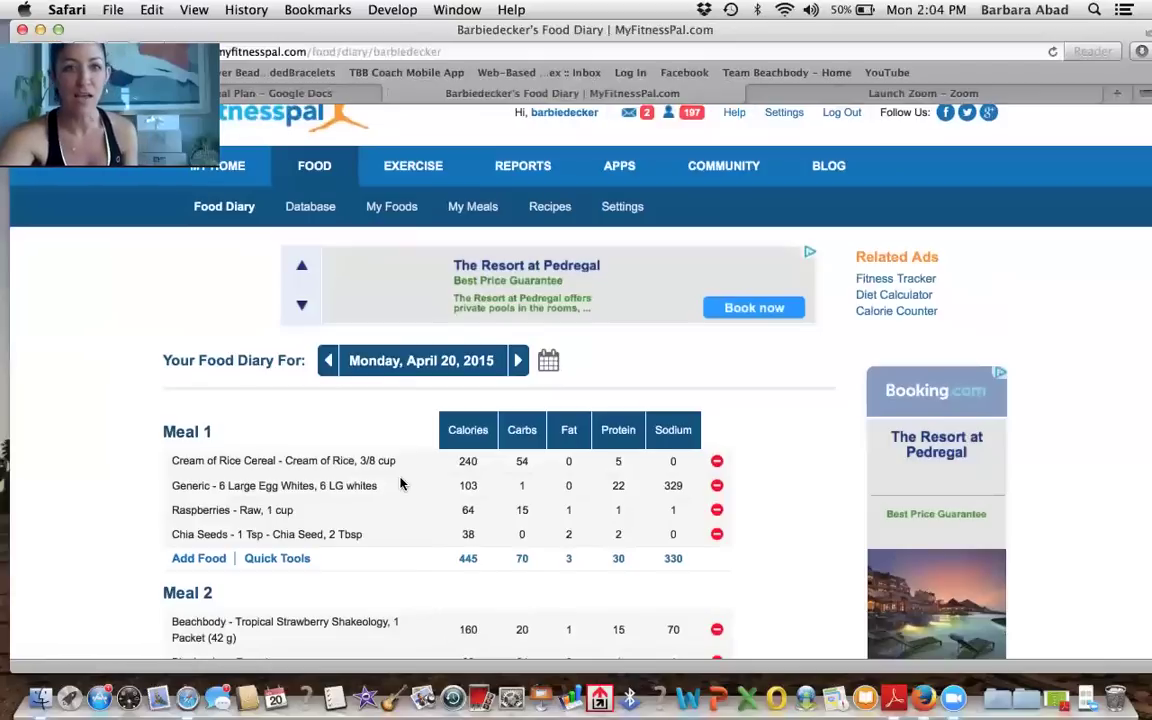
- Compare the breakfast portions in the Google Docs meal plan with the Meal 1 entries in the MyFitnessPal diary
left_click(287, 93)
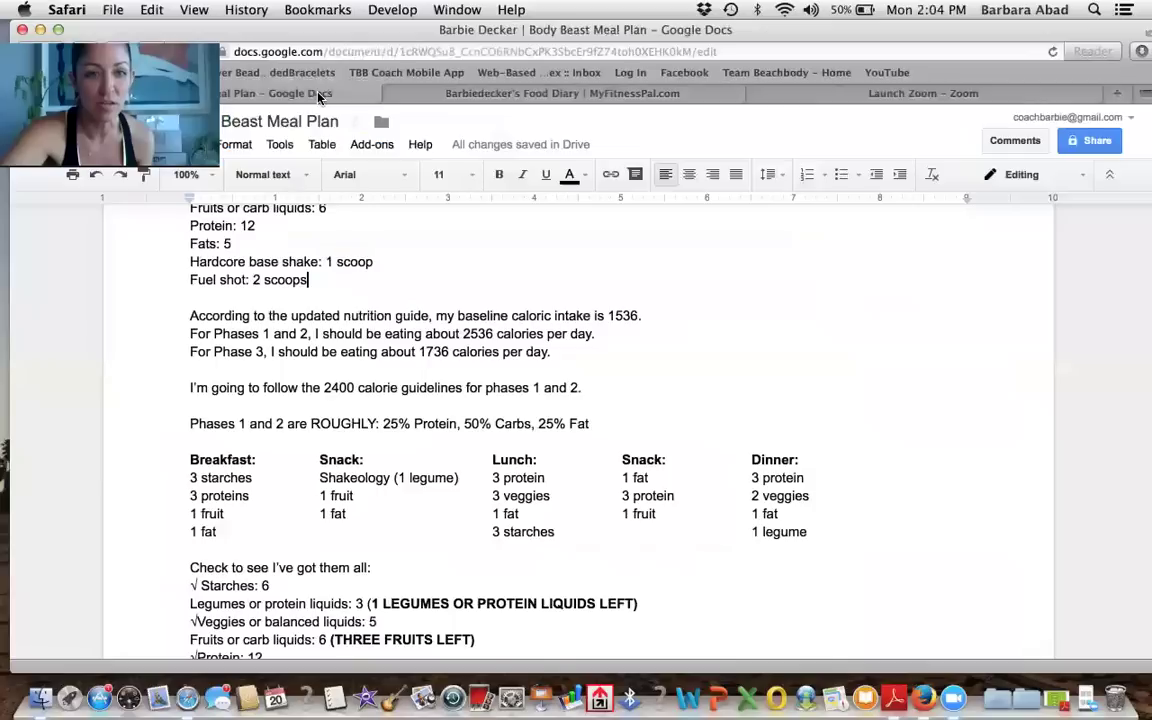
left_click(606, 95)
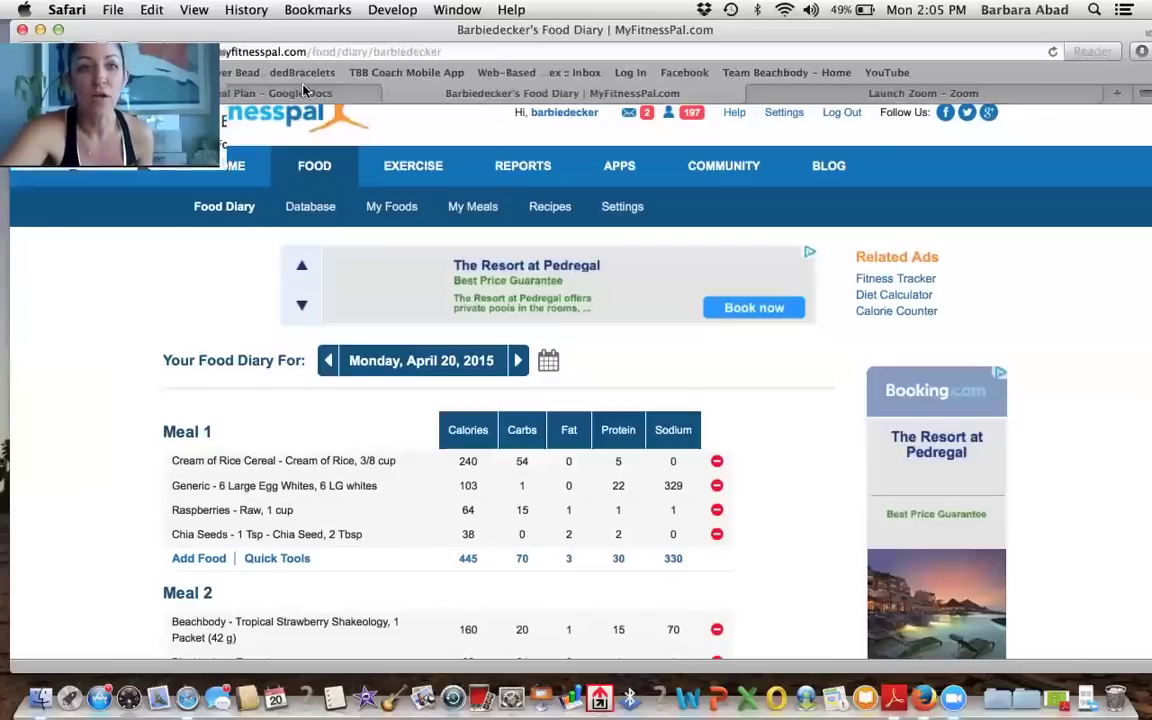
left_click(268, 93)
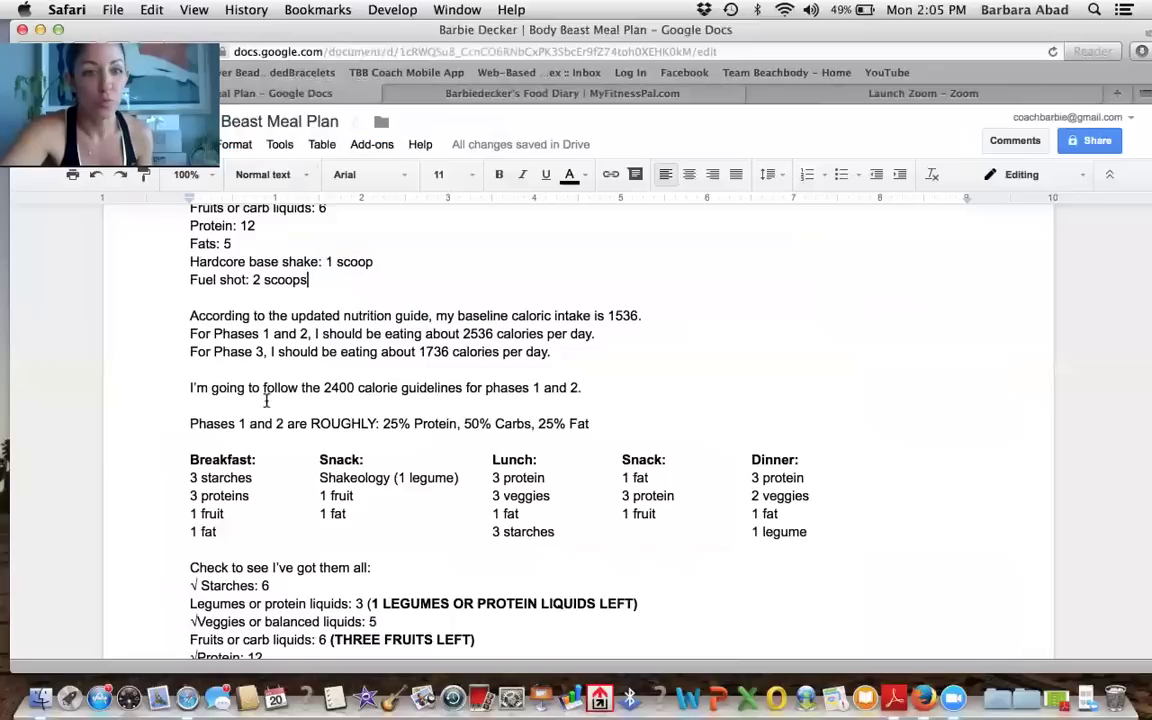
left_click(672, 94)
- Read through the foods and amounts logged for Meals 1 to 4 in the April 20, 2015 food diary
scroll(422, 414, "down", 2)
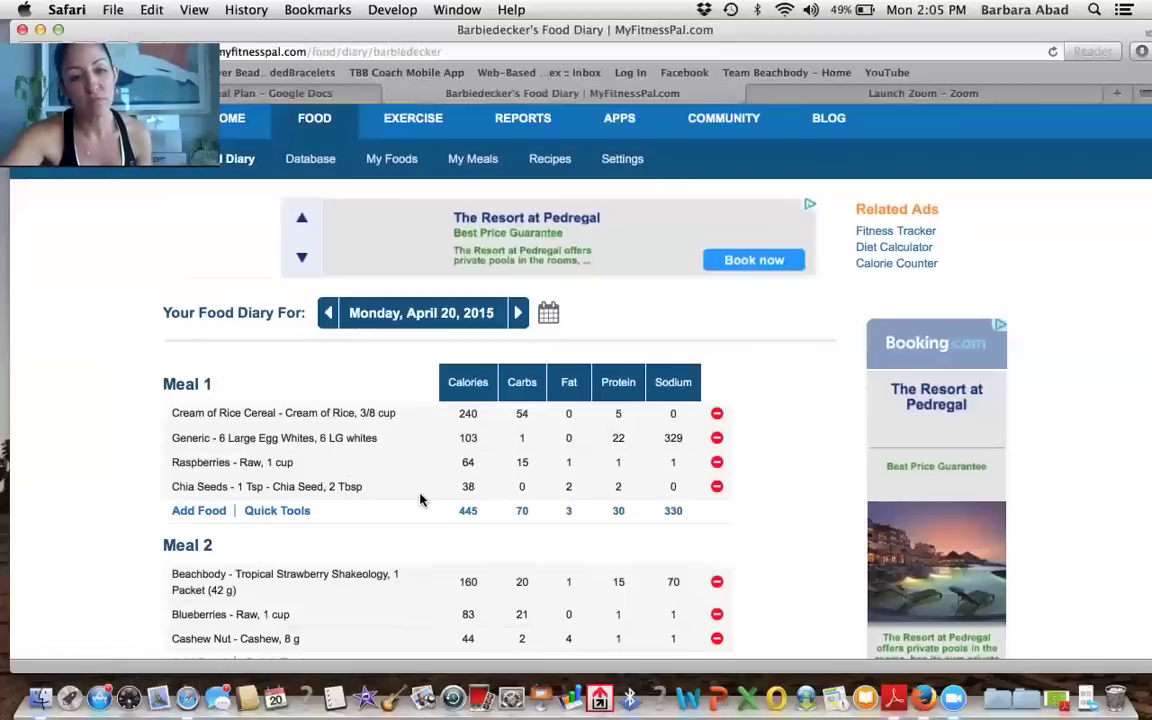
scroll(418, 499, "down", 1)
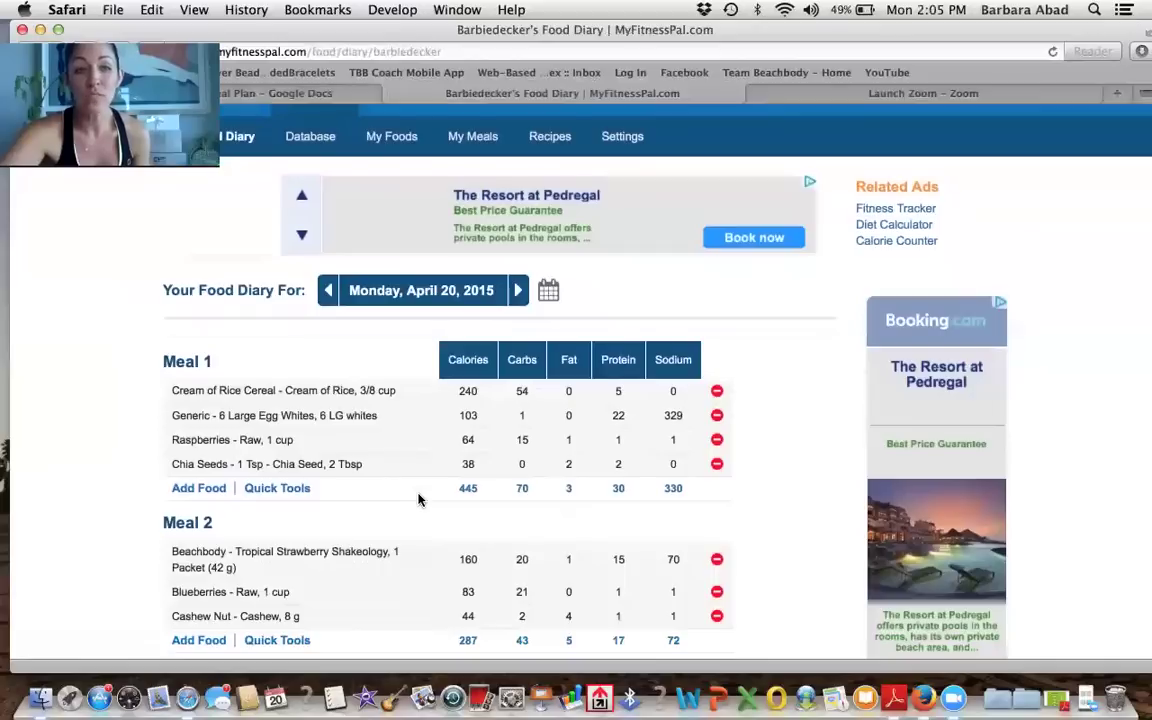
scroll(418, 499, "down", 1)
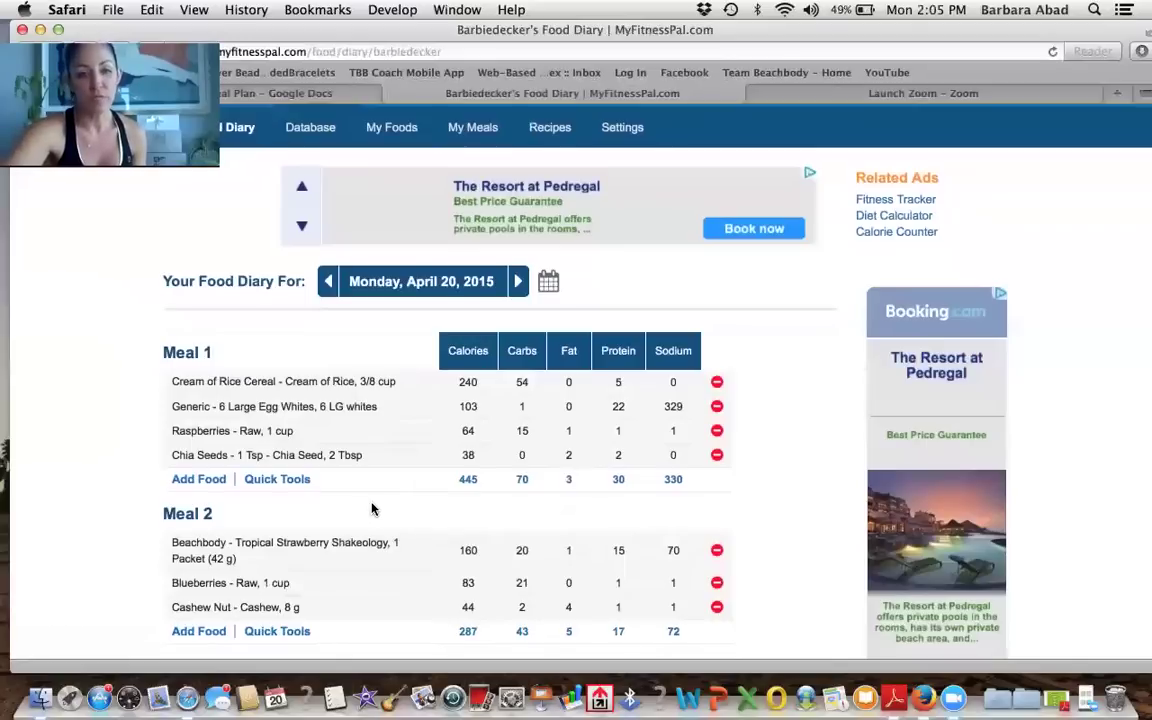
scroll(372, 510, "down", 3)
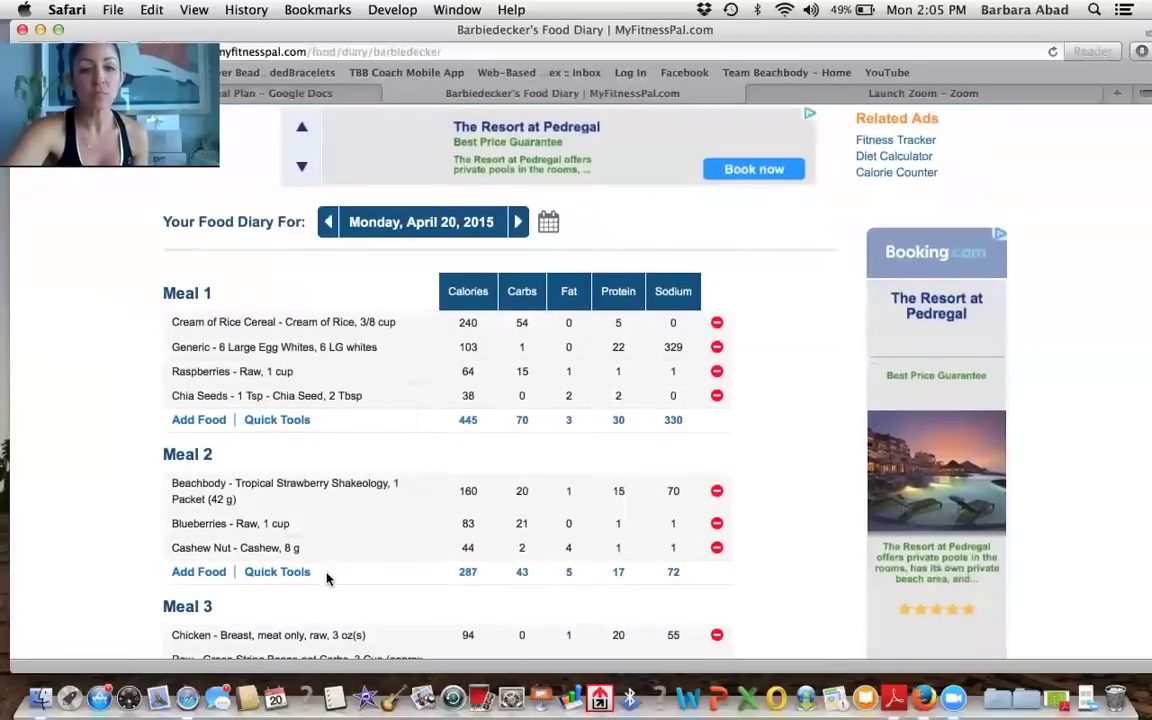
scroll(329, 585, "down", 3)
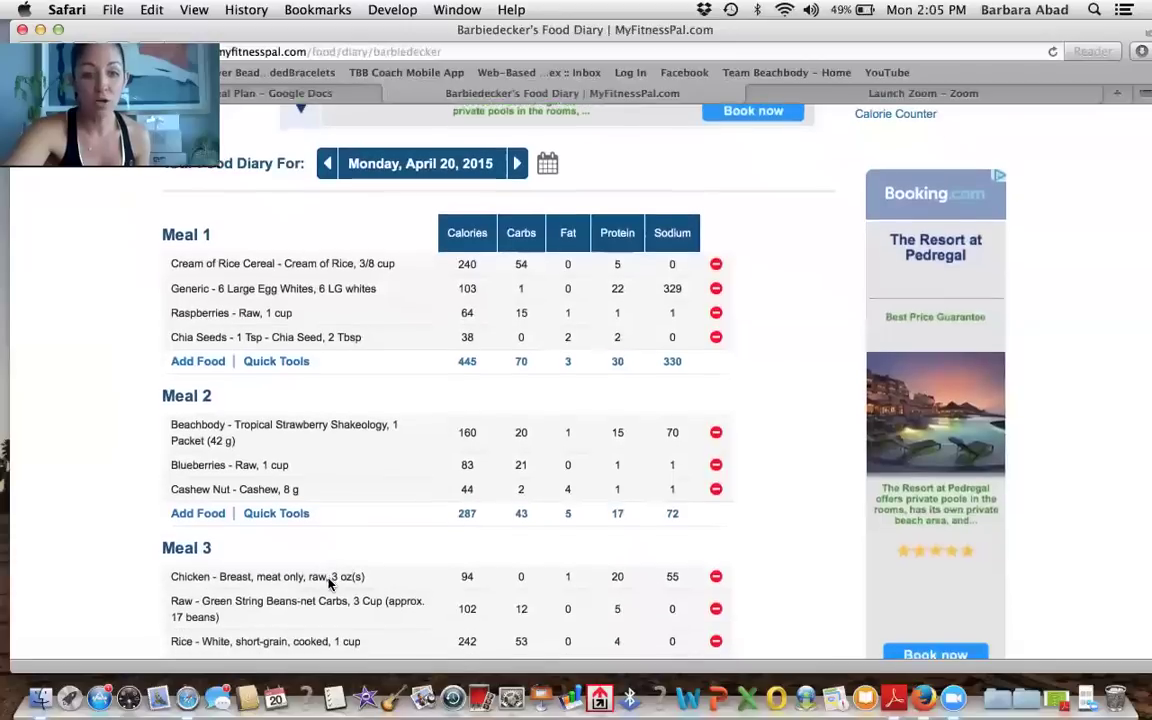
scroll(329, 585, "up", 2)
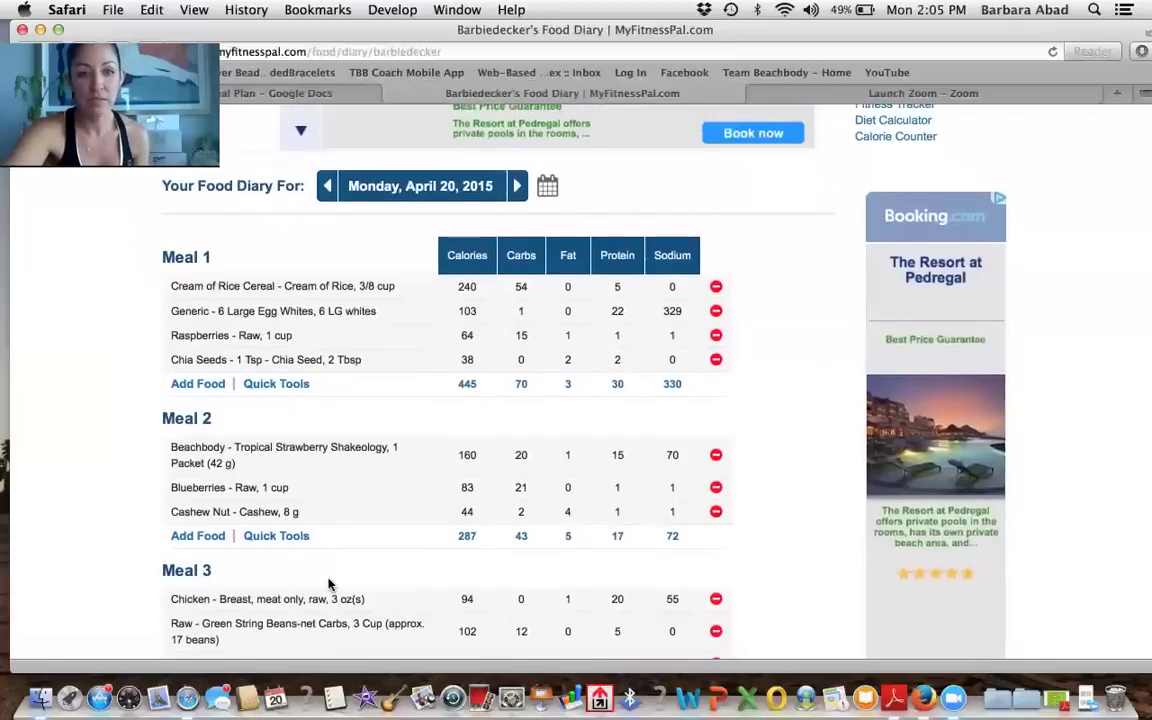
scroll(329, 585, "down", 10)
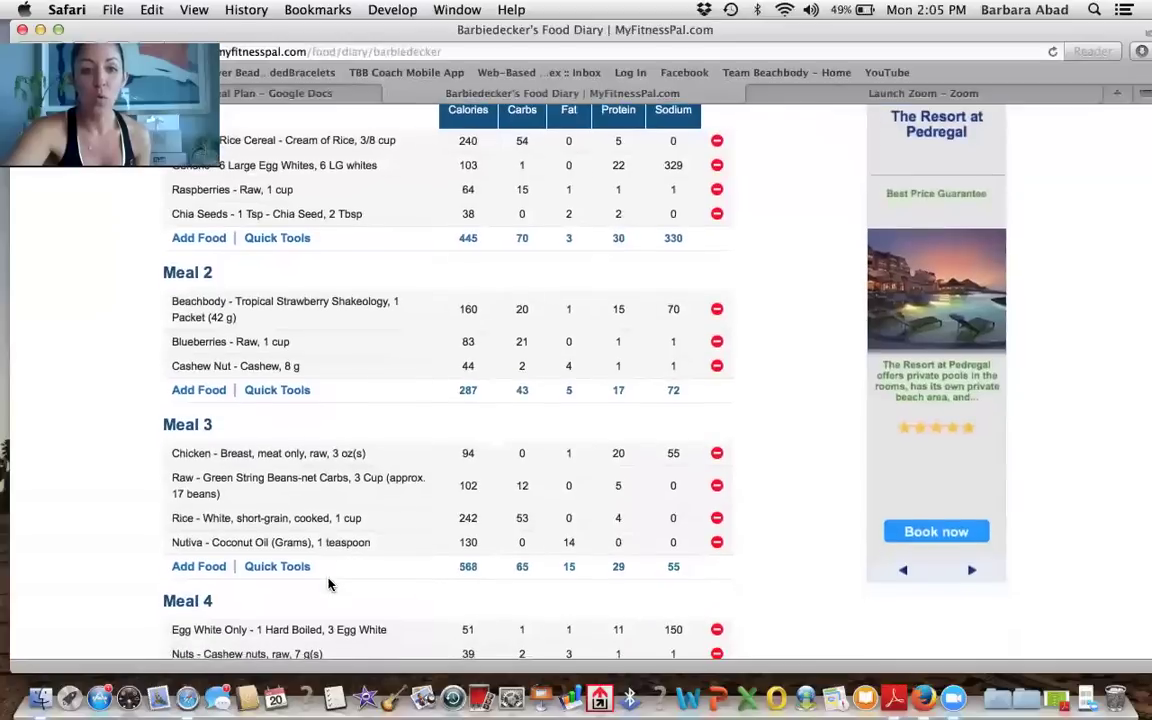
scroll(329, 585, "down", 1)
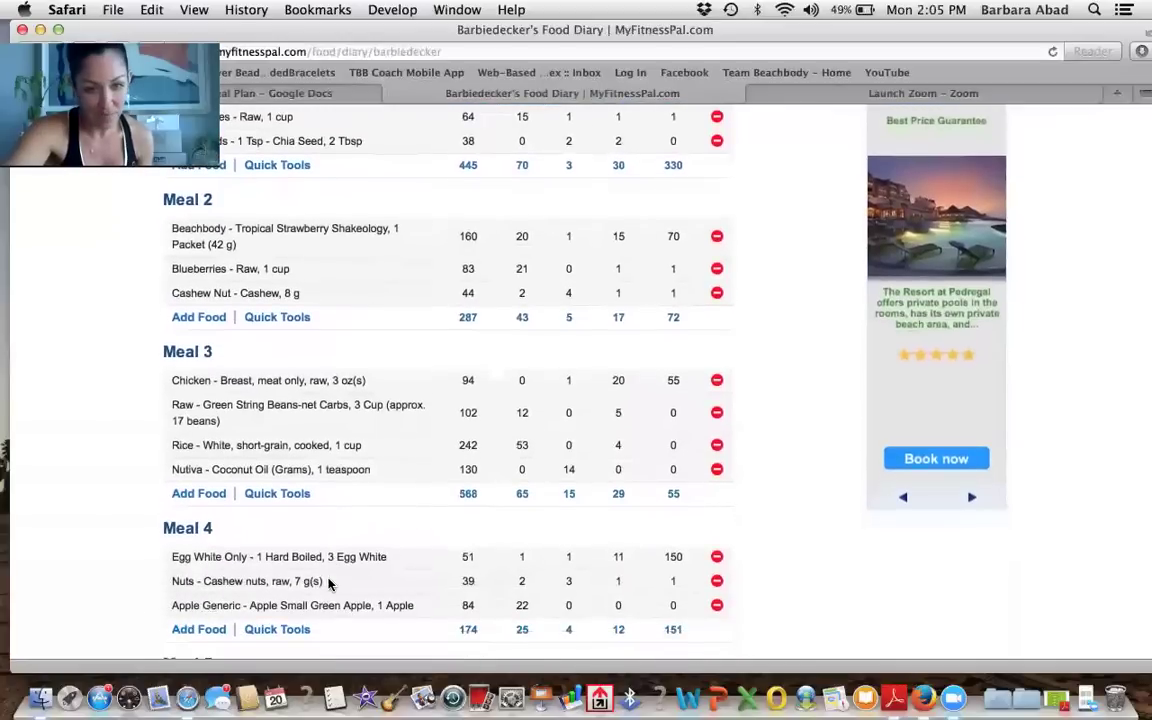
scroll(329, 585, "up", 1)
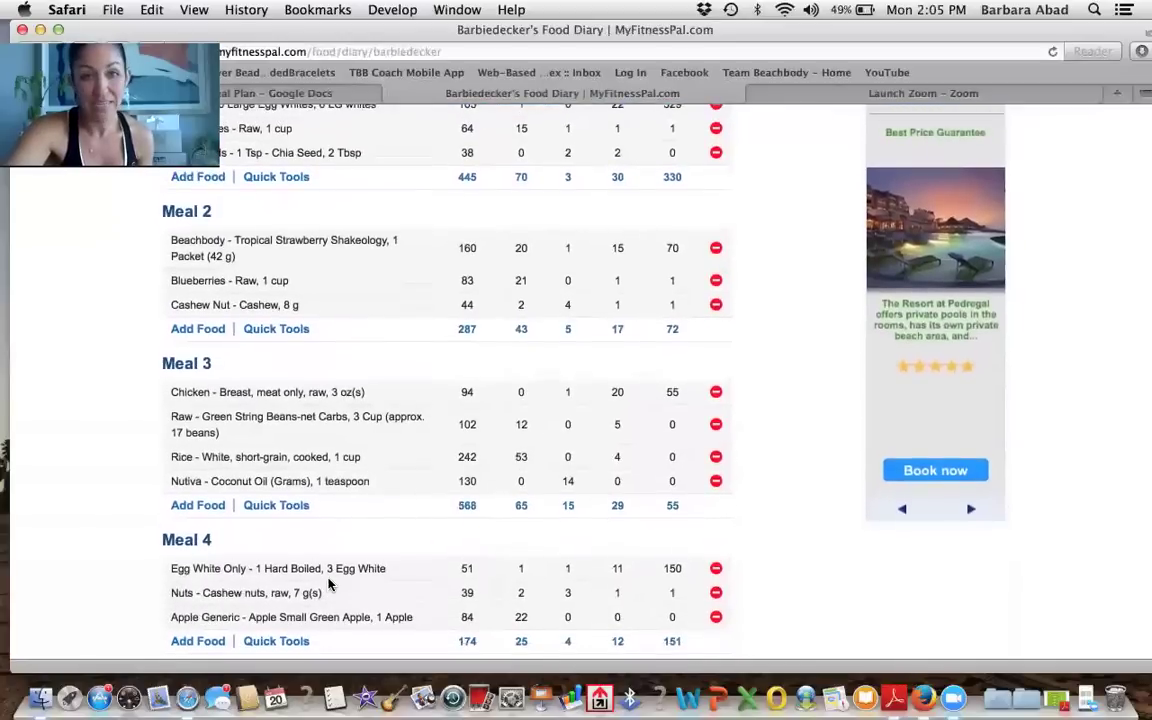
- Recheck the meal breakdown in the Google Docs plan and compare it with the MyFitnessPal entries for Meals 3 to 5
left_click(310, 95)
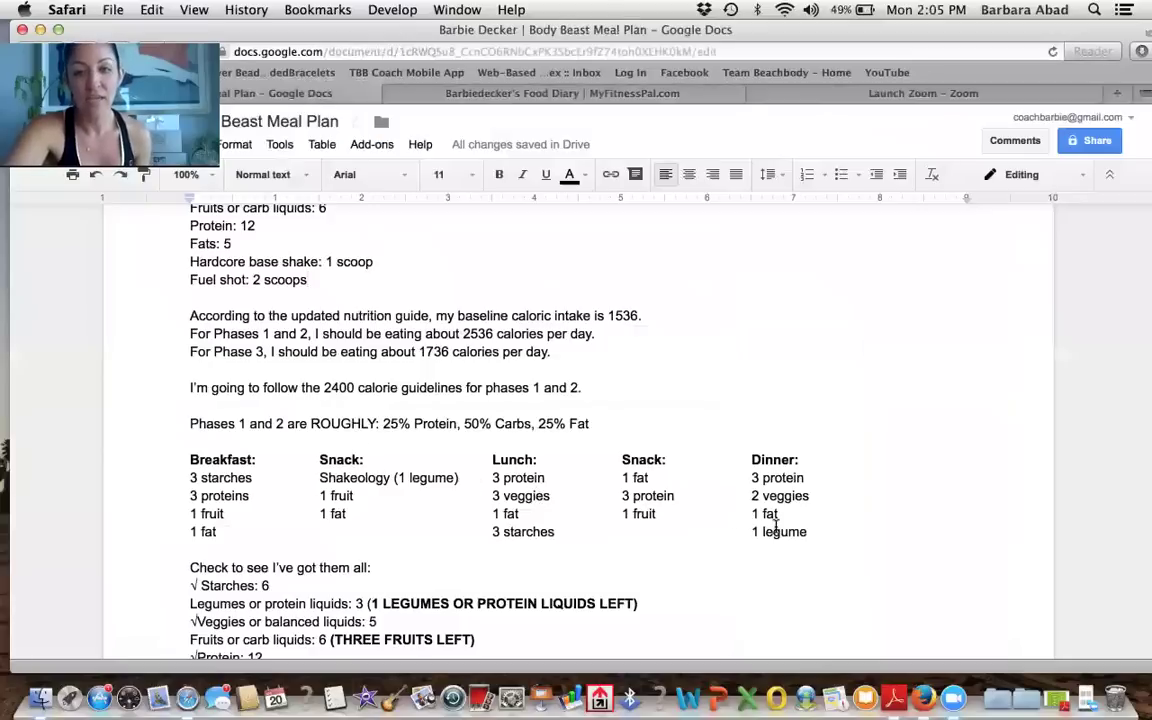
left_click(597, 95)
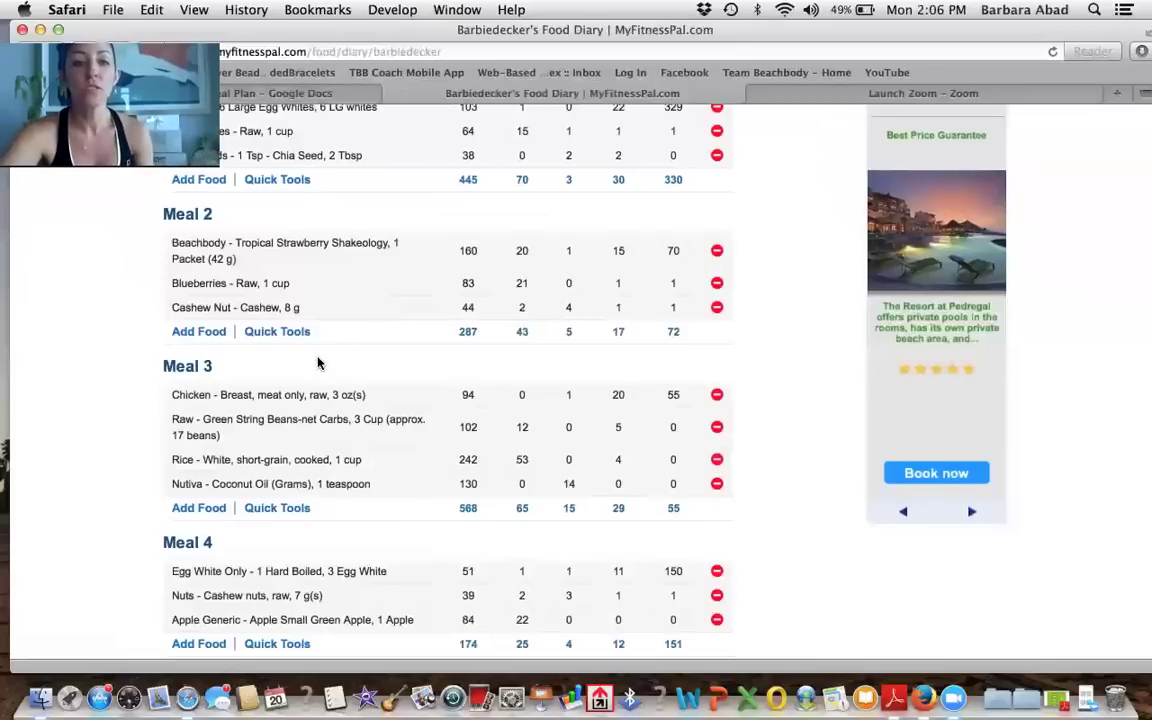
scroll(318, 363, "up", 2)
scroll(318, 363, "down", 3)
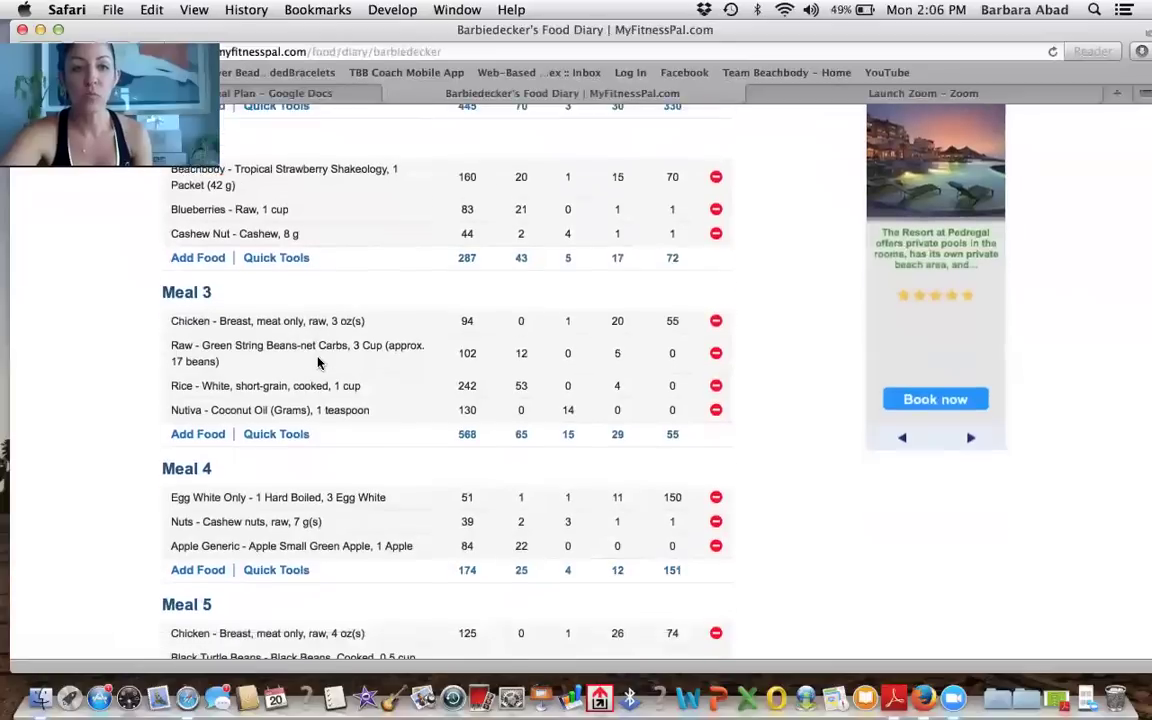
scroll(318, 363, "down", 1)
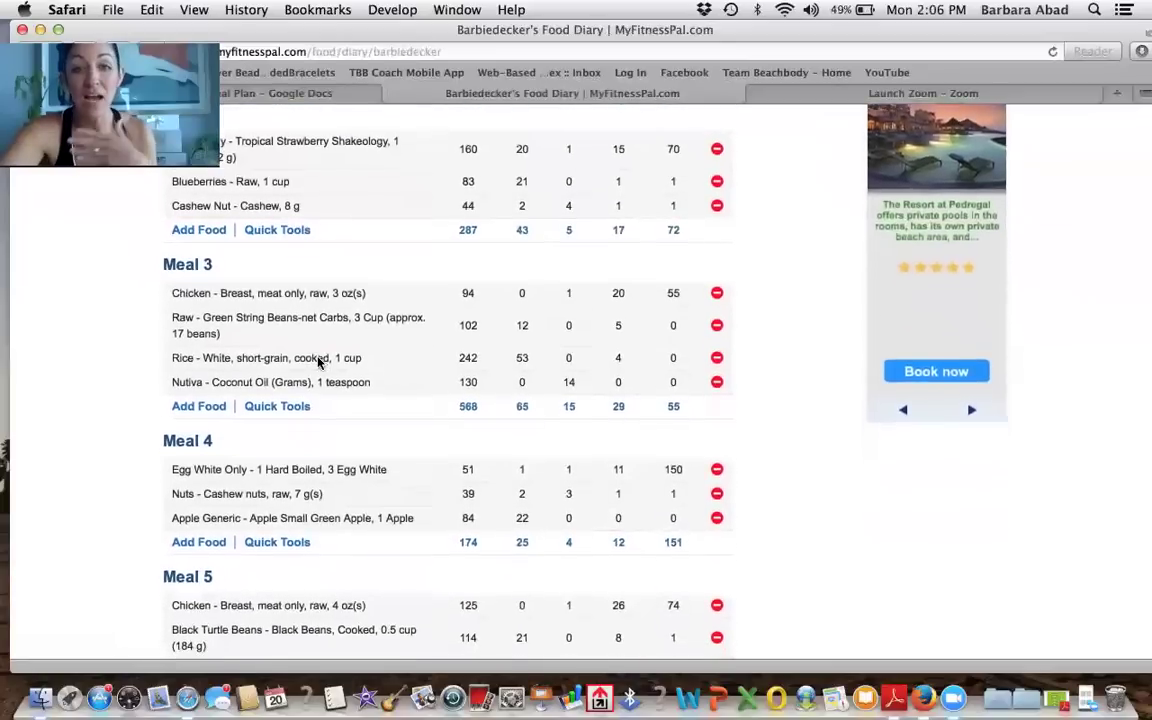
scroll(318, 364, "down", 2)
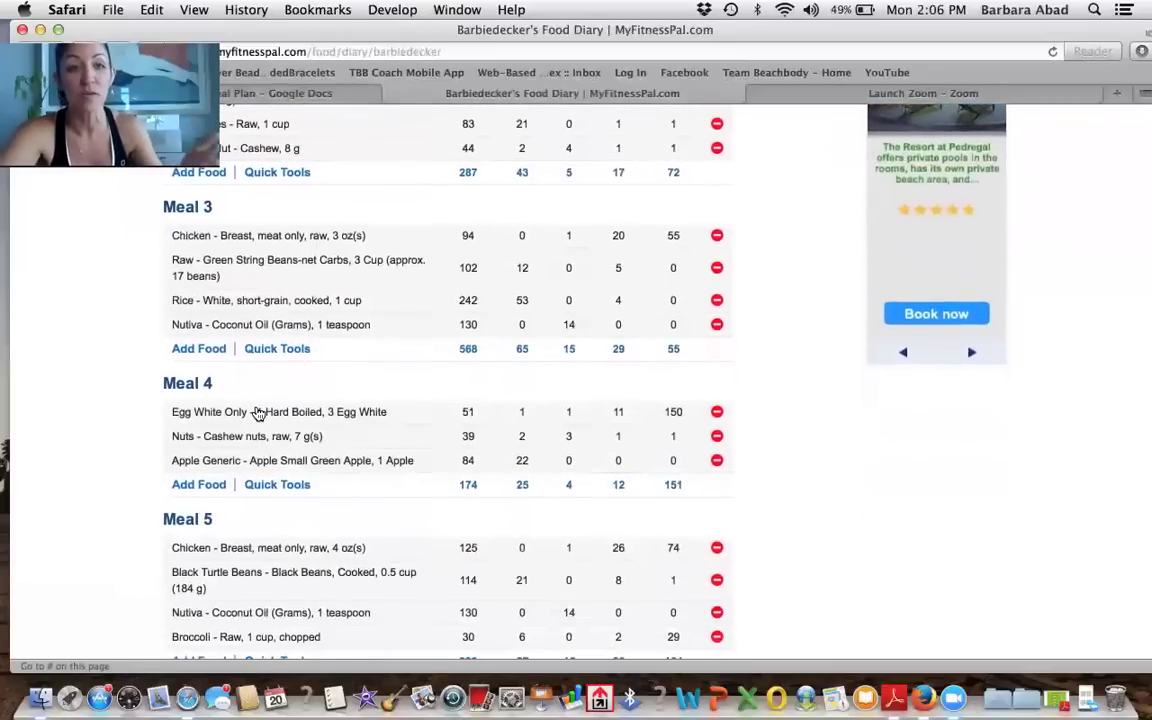
scroll(256, 407, "down", 1)
scroll(256, 407, "down", 2)
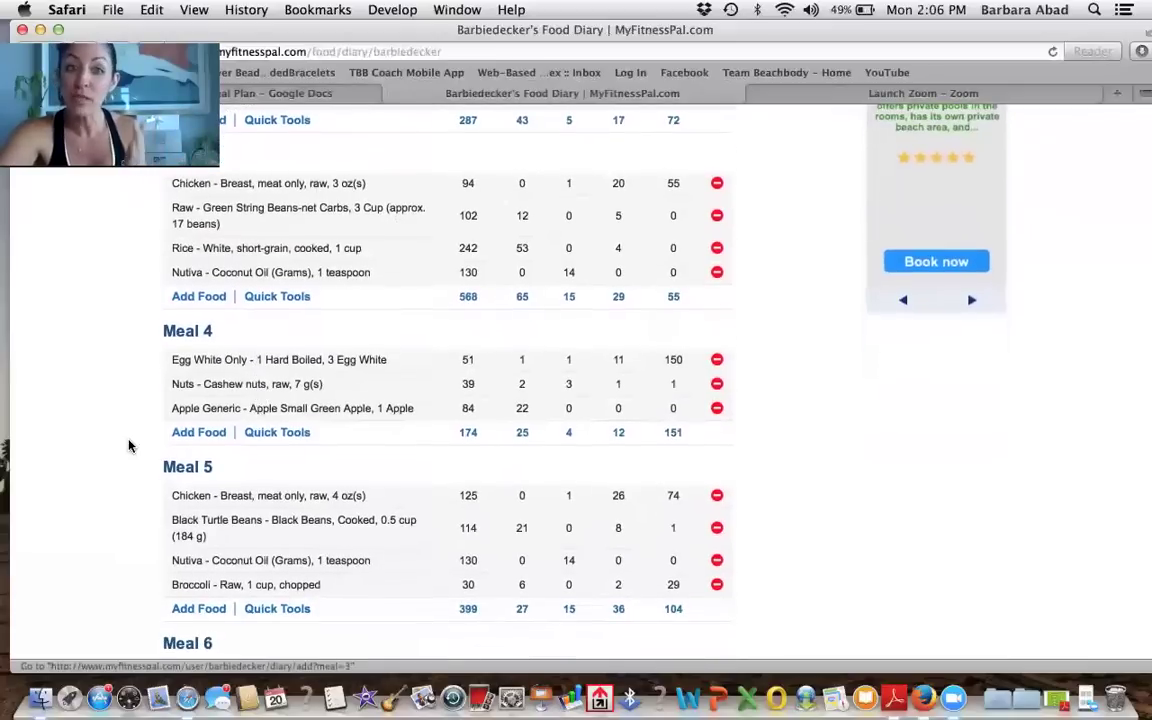
scroll(124, 444, "up", 1)
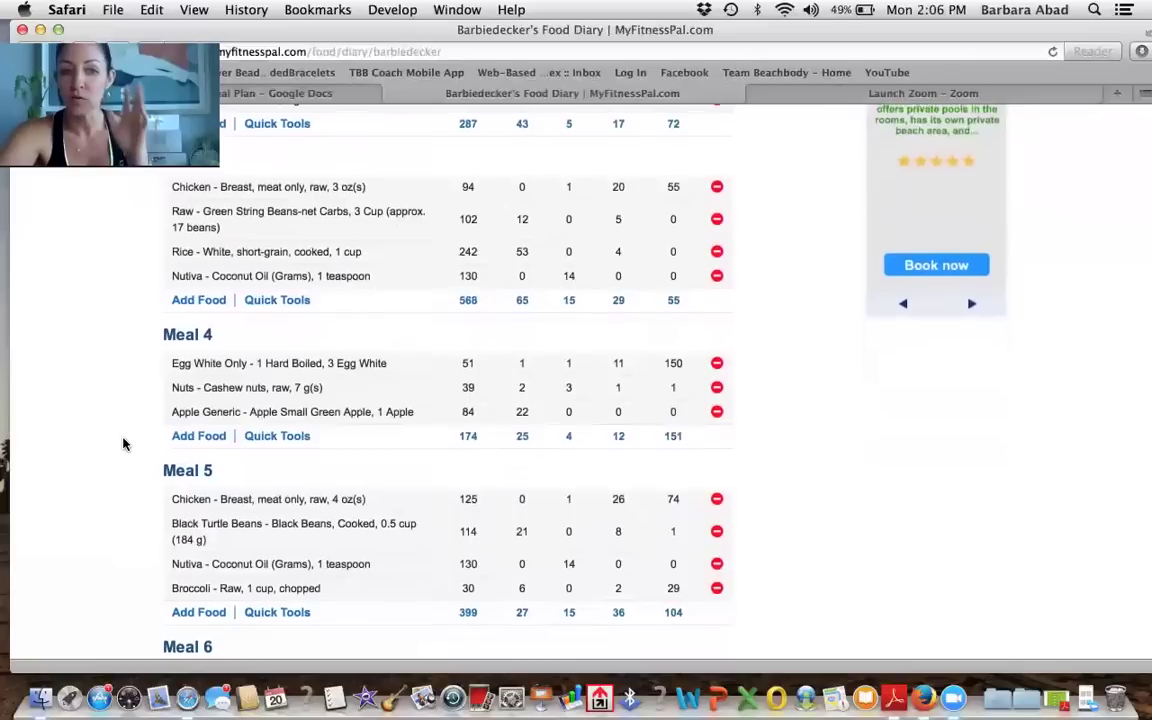
scroll(124, 444, "up", 1)
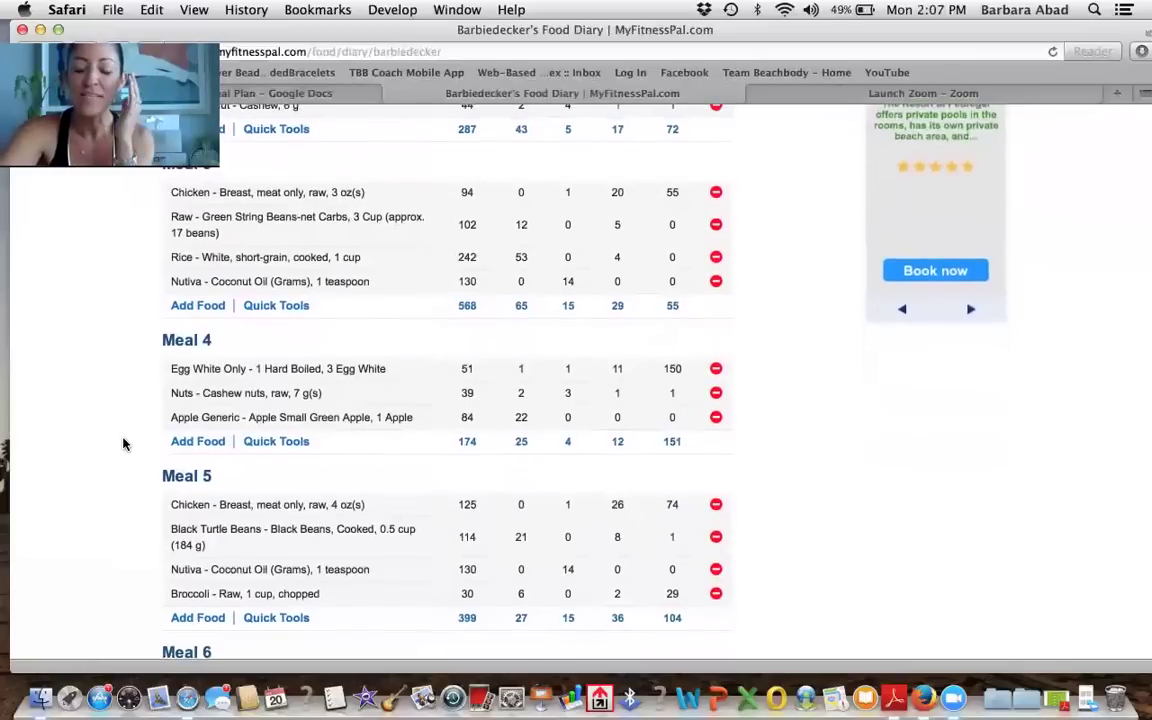
scroll(124, 444, "down", 1)
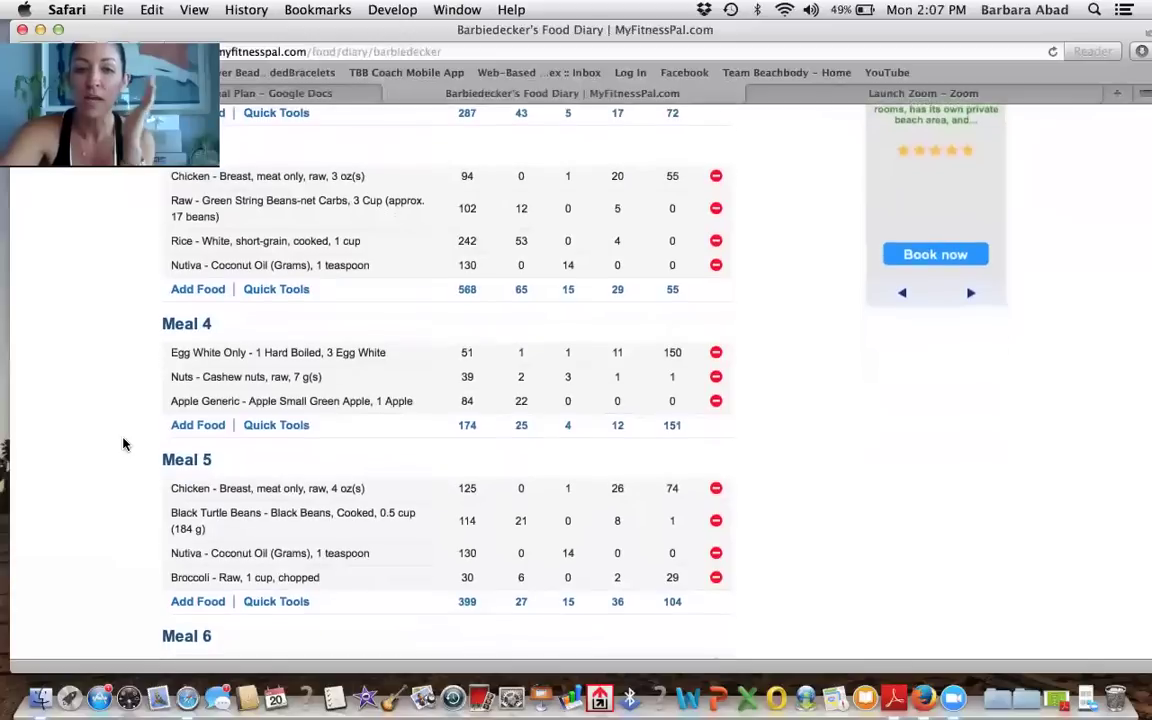
scroll(124, 444, "left", 1)
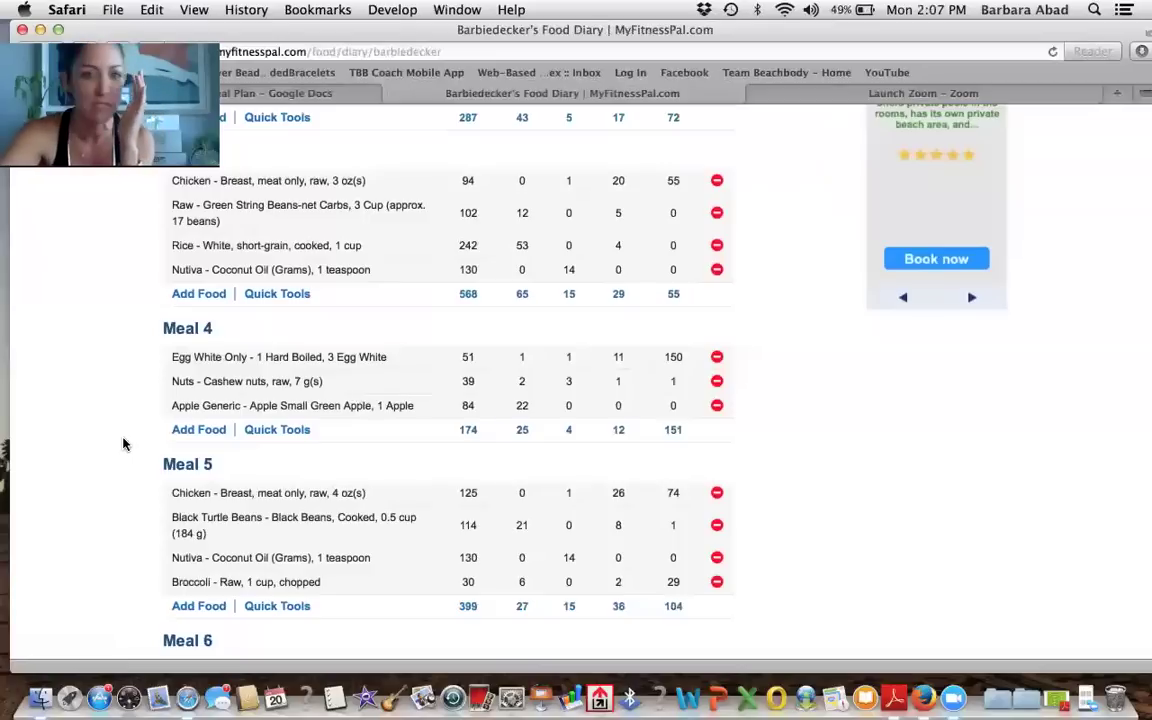
- Examine the Meal 5 and Meal 6 entries down to the food diary's daily totals
scroll(148, 432, "down", 3)
scroll(148, 432, "up", 4)
scroll(148, 432, "down", 4)
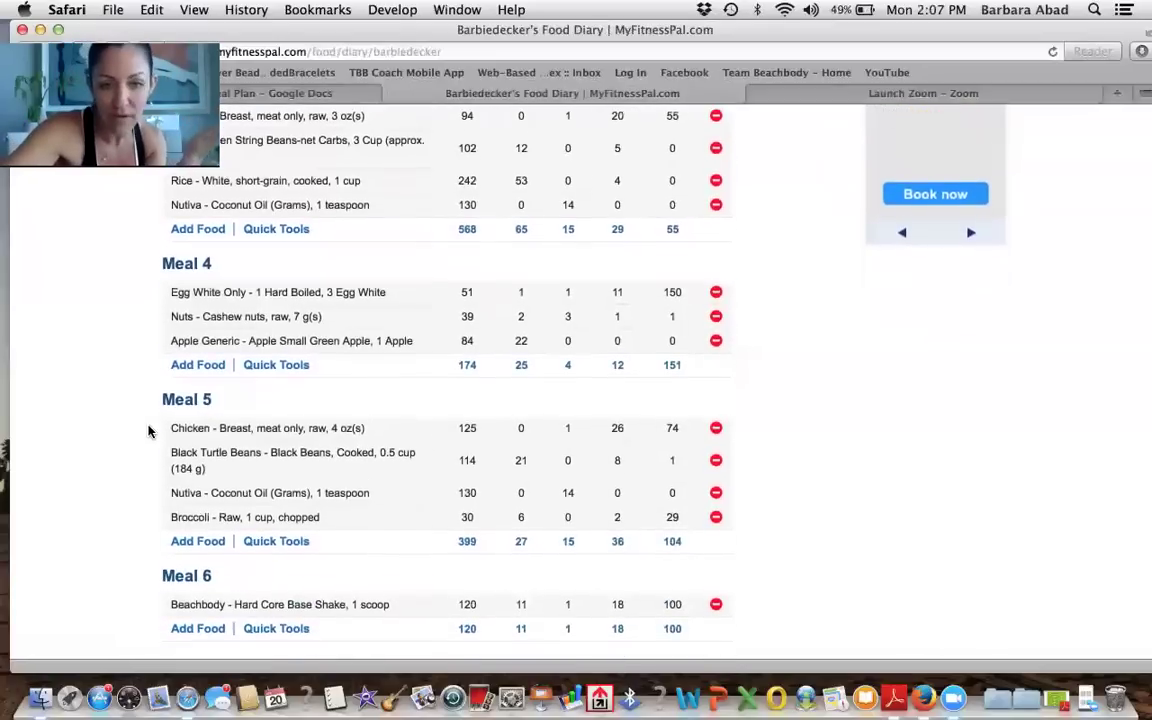
scroll(148, 432, "down", 1)
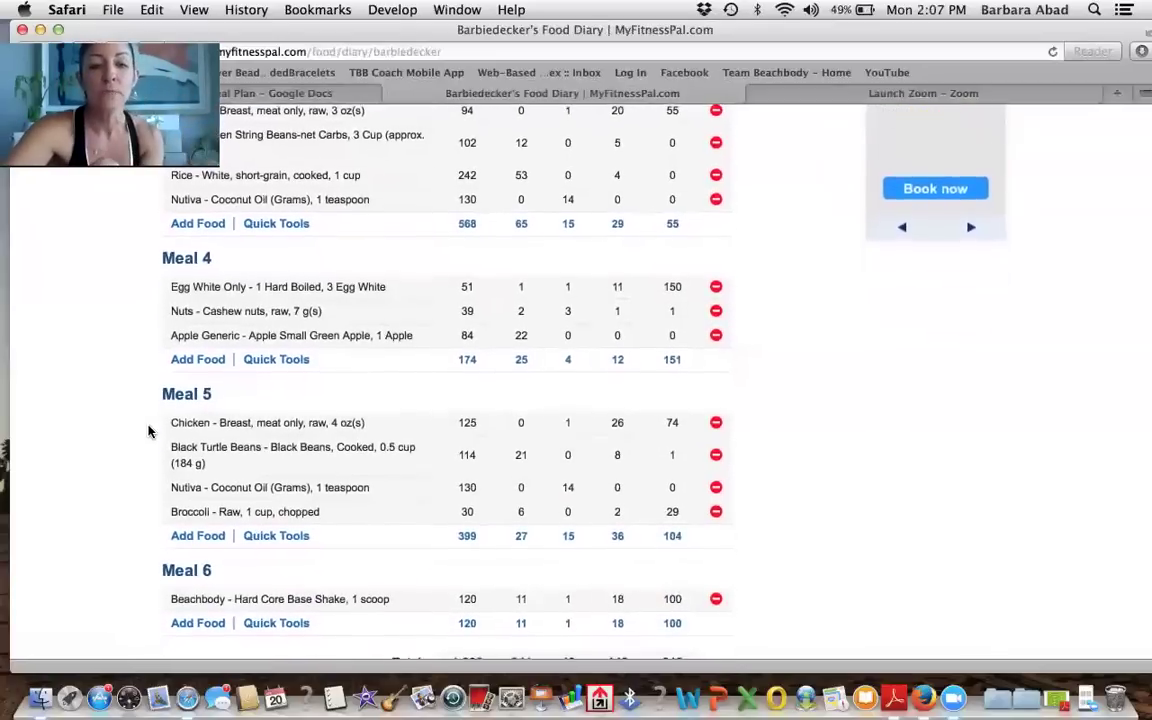
scroll(148, 432, "up", 2)
scroll(148, 432, "down", 4)
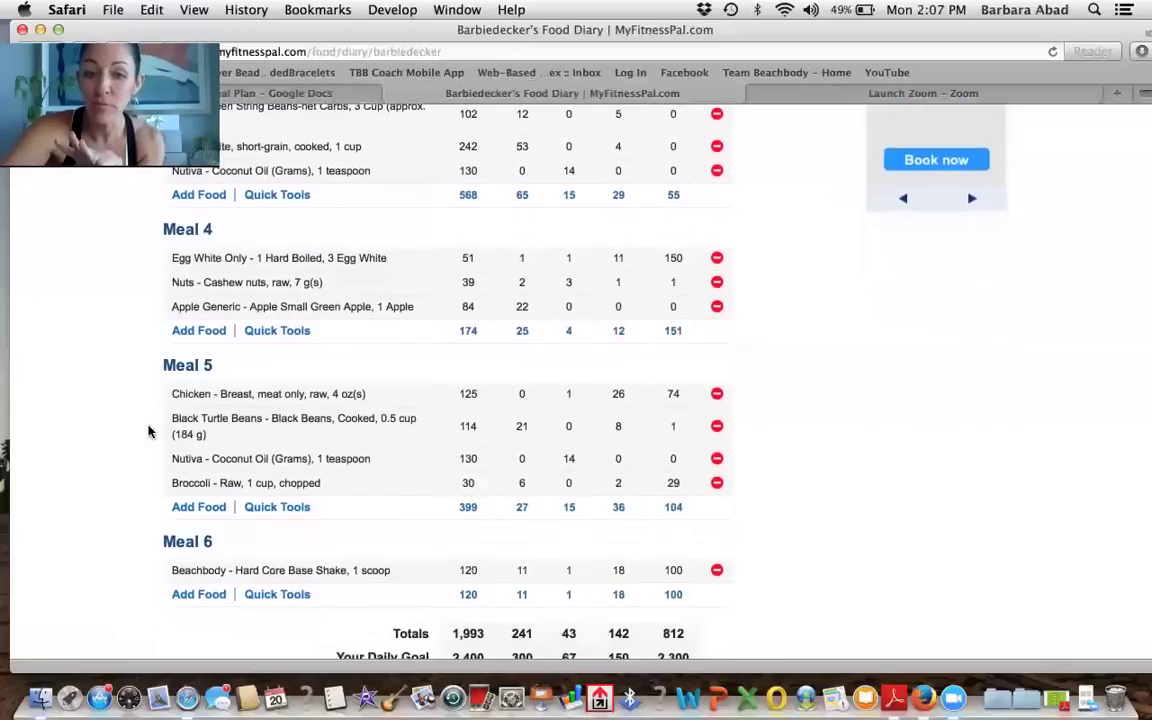
- Compare the diary's daily totals with the daily goal and remaining amounts below the Meal 6 entries
scroll(148, 432, "down", 2)
scroll(148, 432, "down", 2)
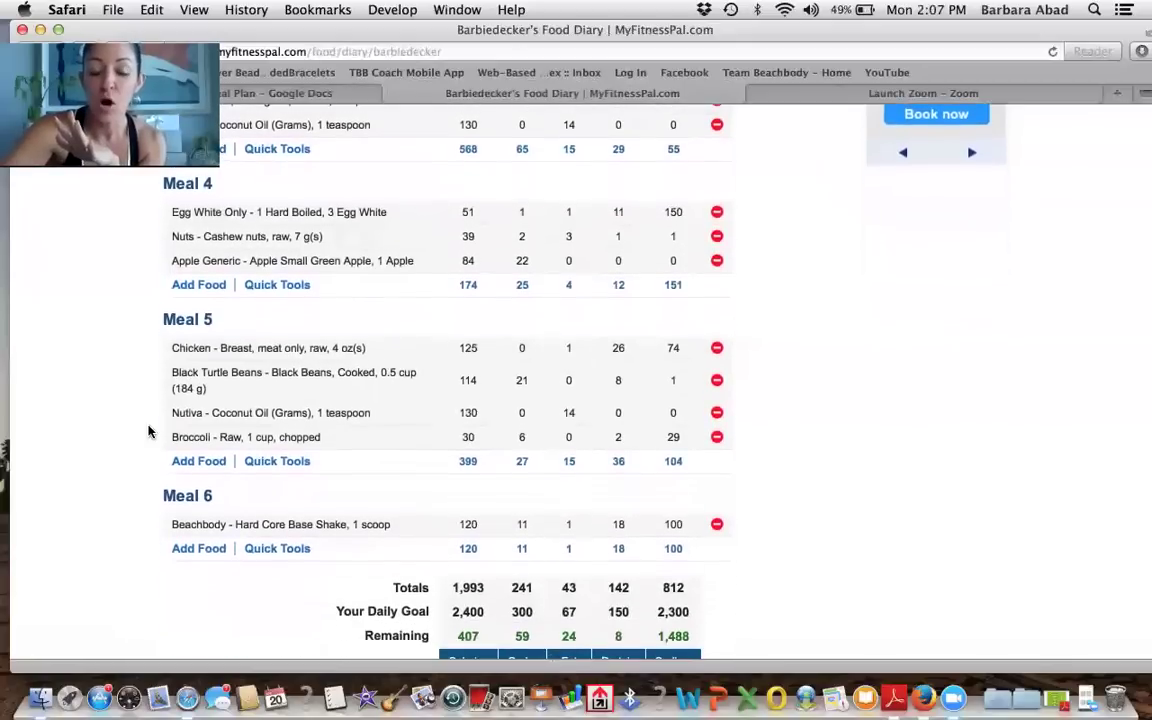
scroll(148, 432, "down", 2)
scroll(148, 432, "up", 2)
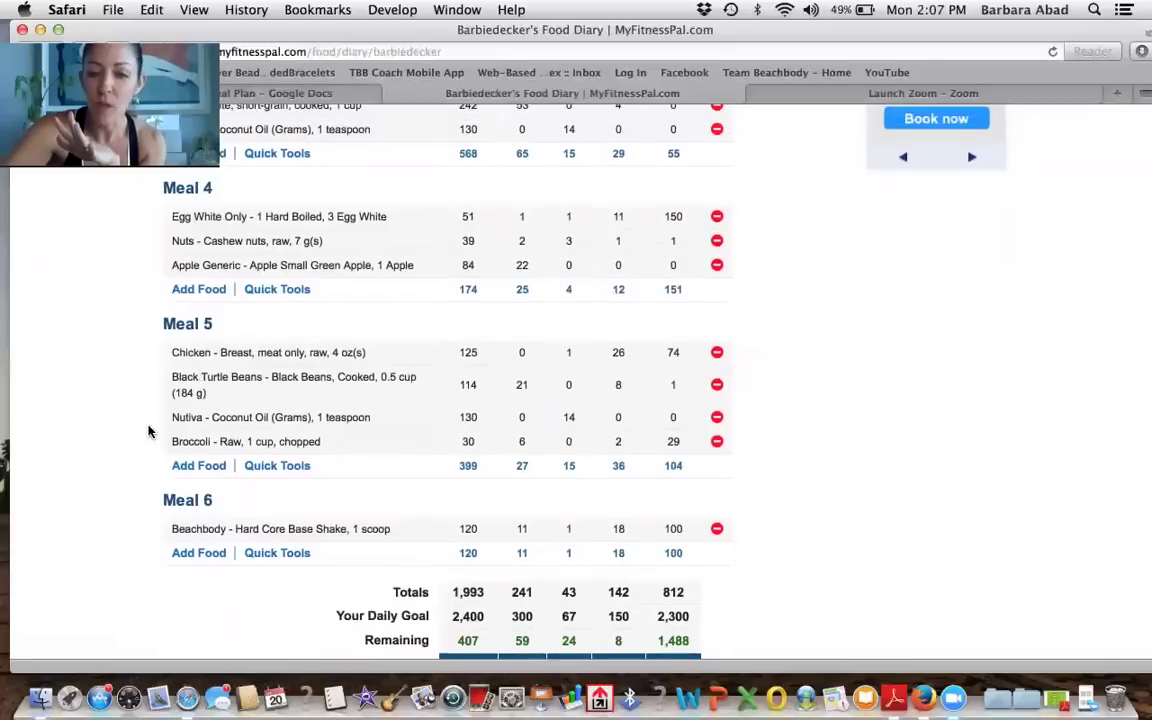
scroll(140, 444, "down", 6)
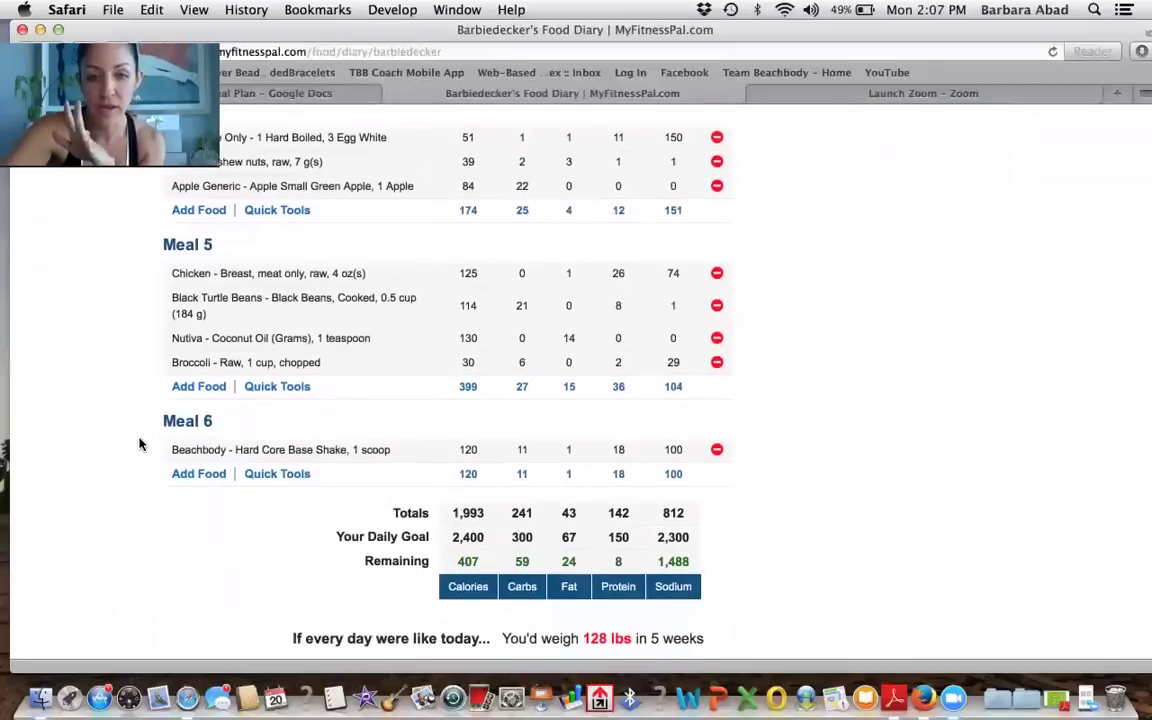
scroll(140, 443, "down", 1)
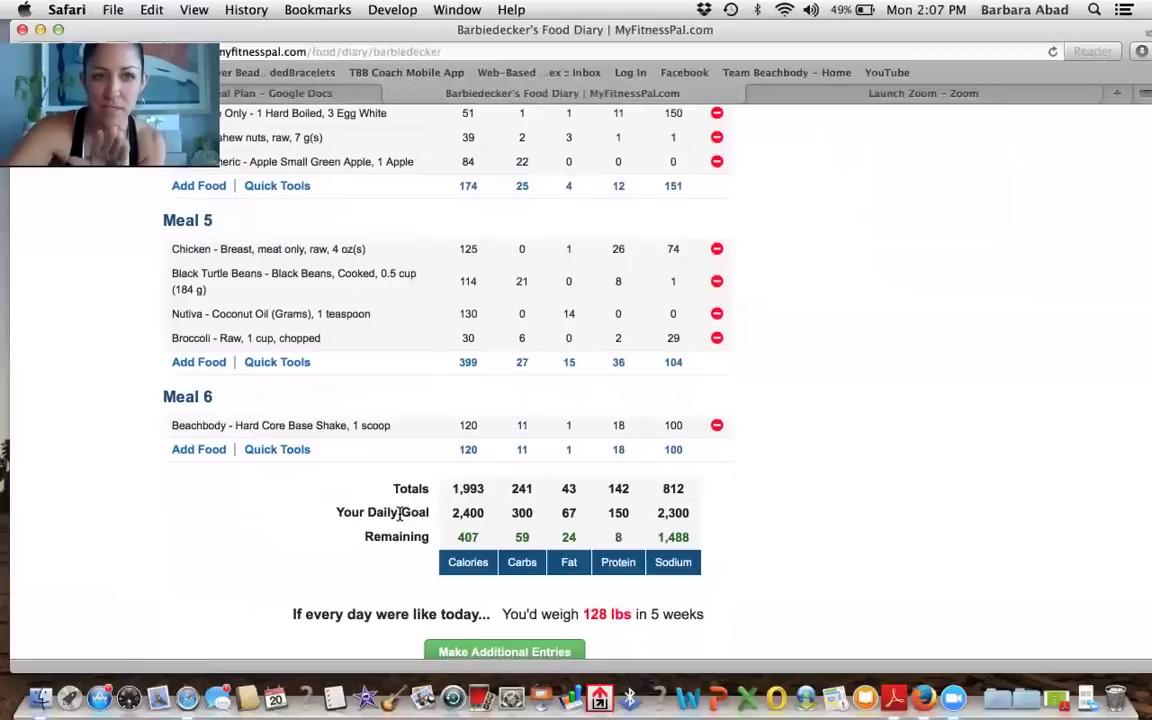
scroll(400, 513, "down", 1)
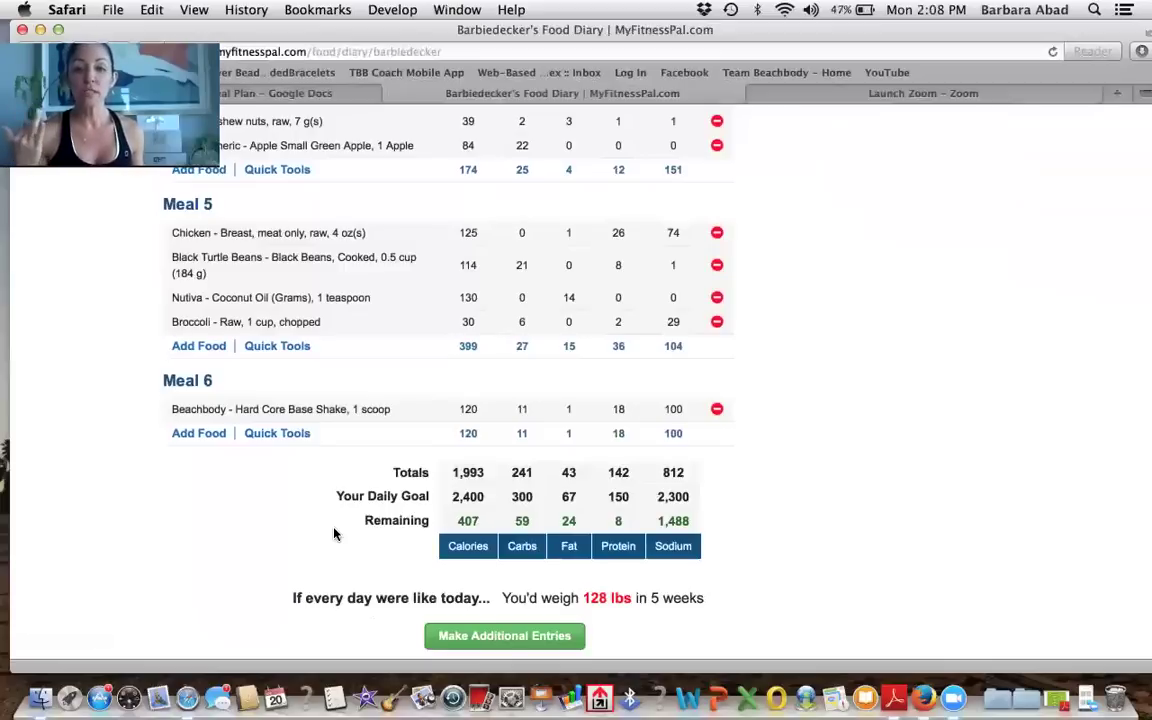
- Highlight the Phases 1 and 2 protein, carb and fat ratio line in the Google Docs meal plan, then return to the MyFitnessPal diary's beginning
left_click(258, 91)
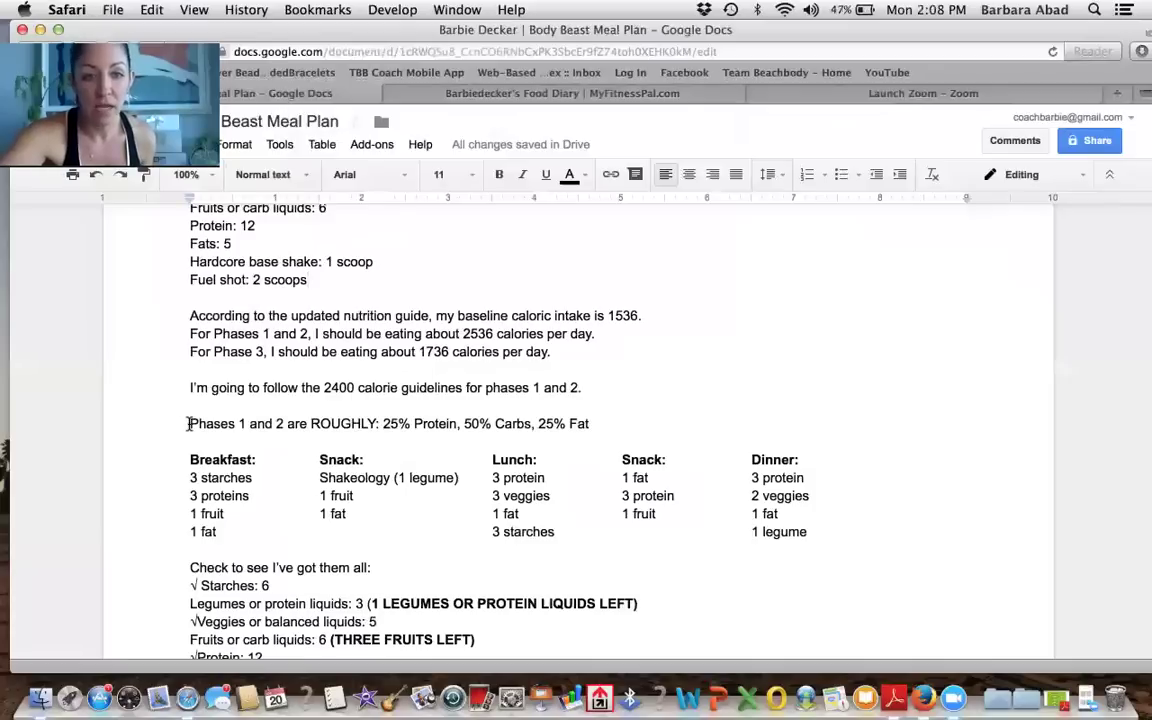
left_click_drag(190, 423, 605, 425)
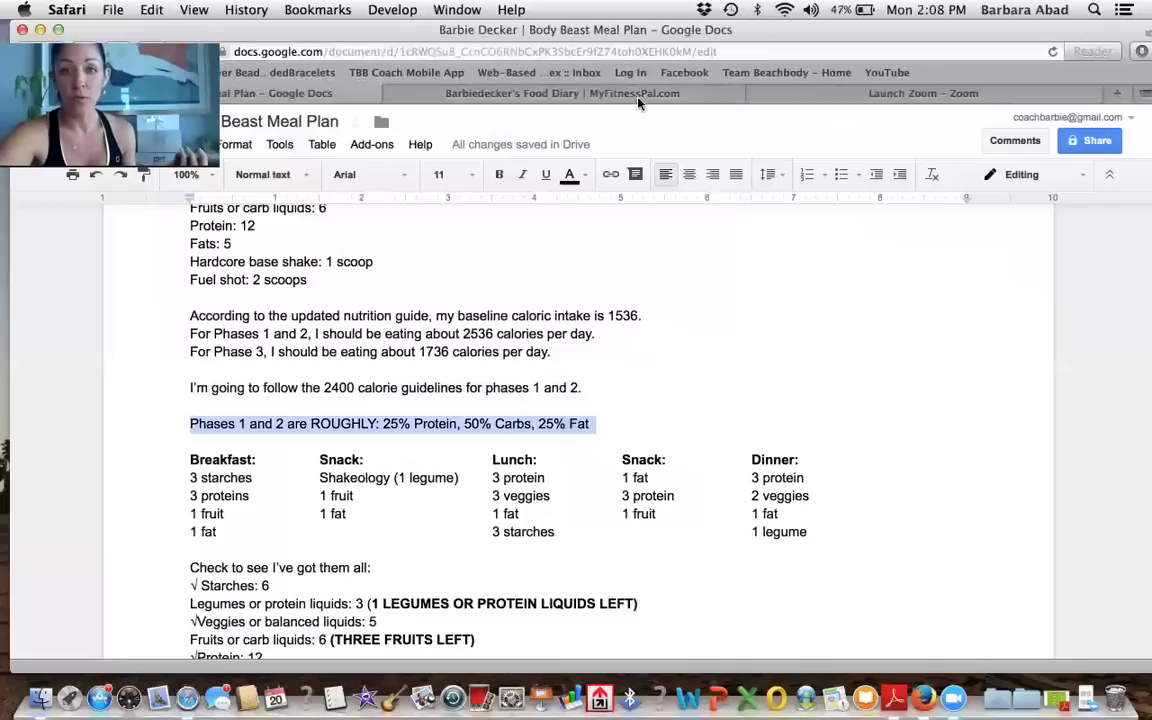
left_click(572, 86)
scroll(406, 342, "up", 15)
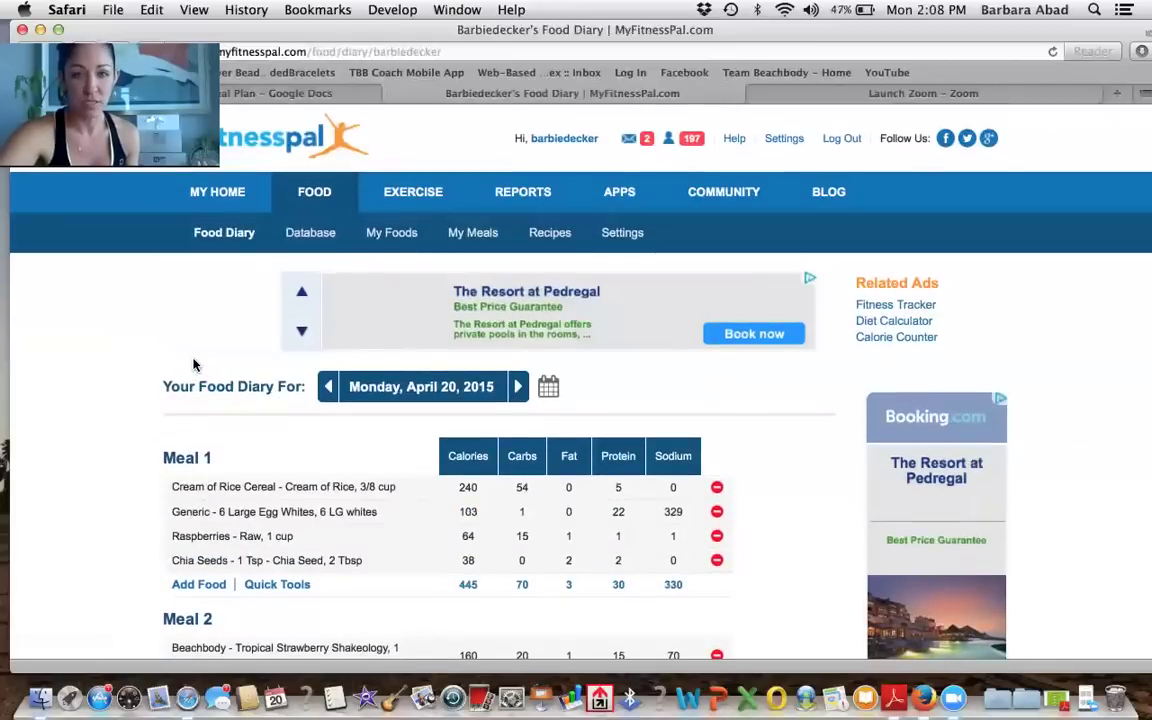
scroll(206, 347, "down", 1)
scroll(206, 347, "up", 1)
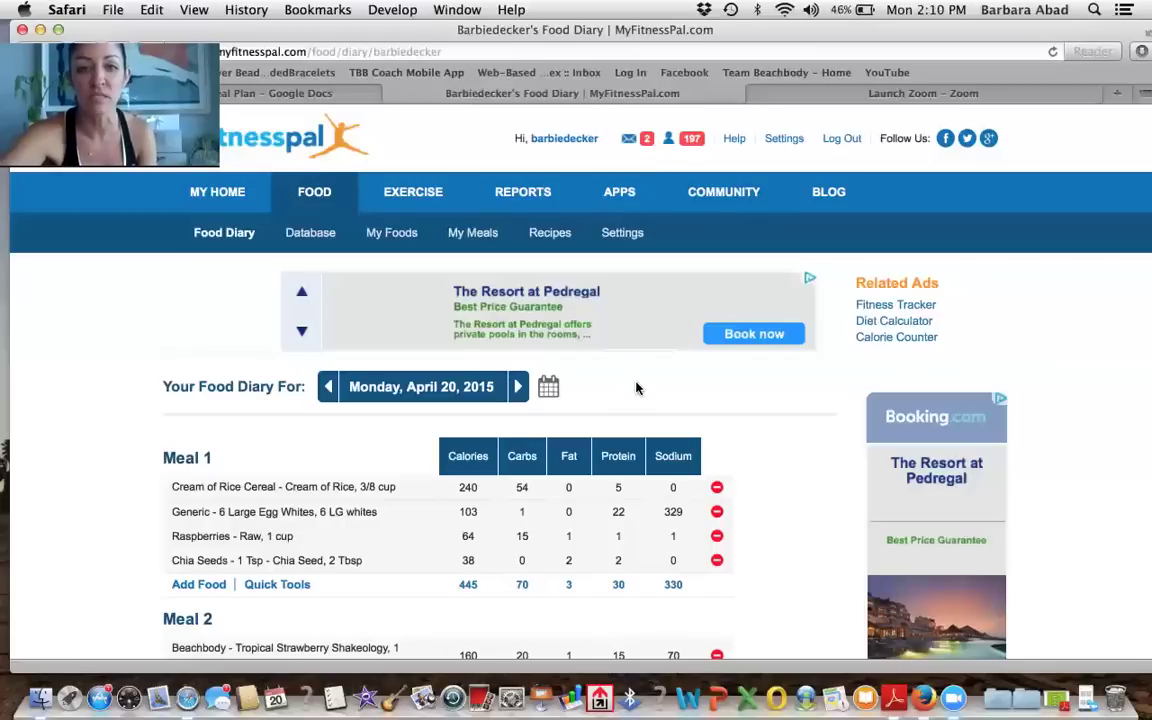
scroll(638, 383, "down", 5)
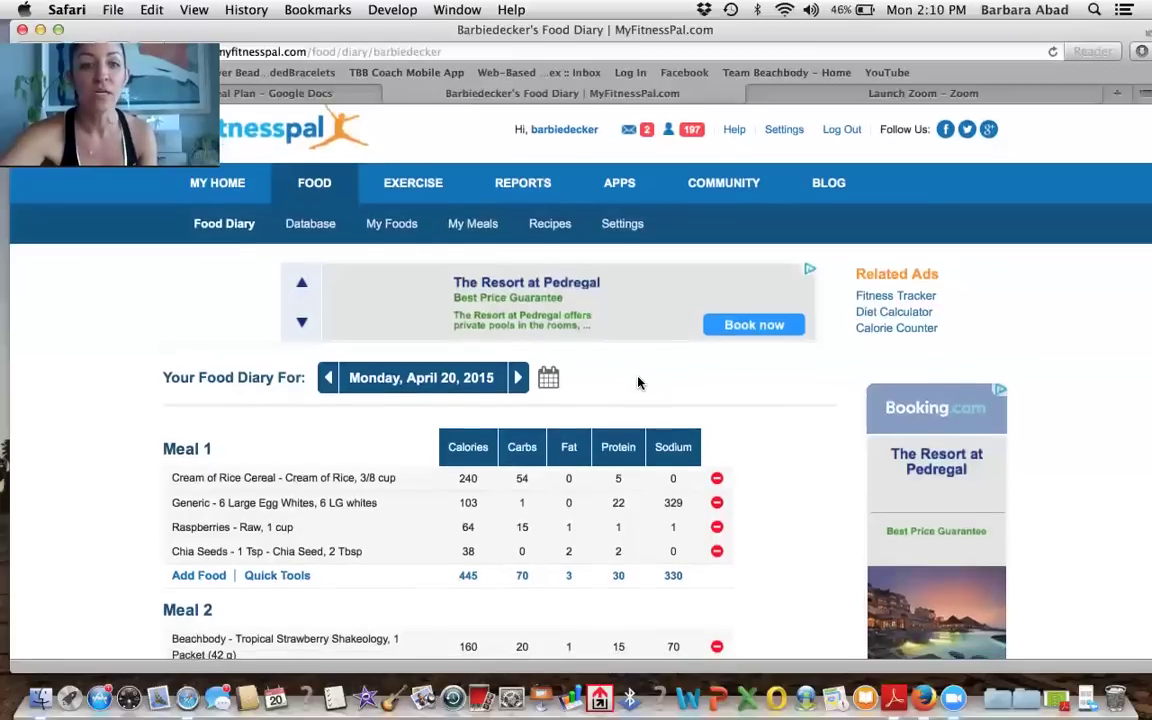
scroll(638, 383, "up", 5)
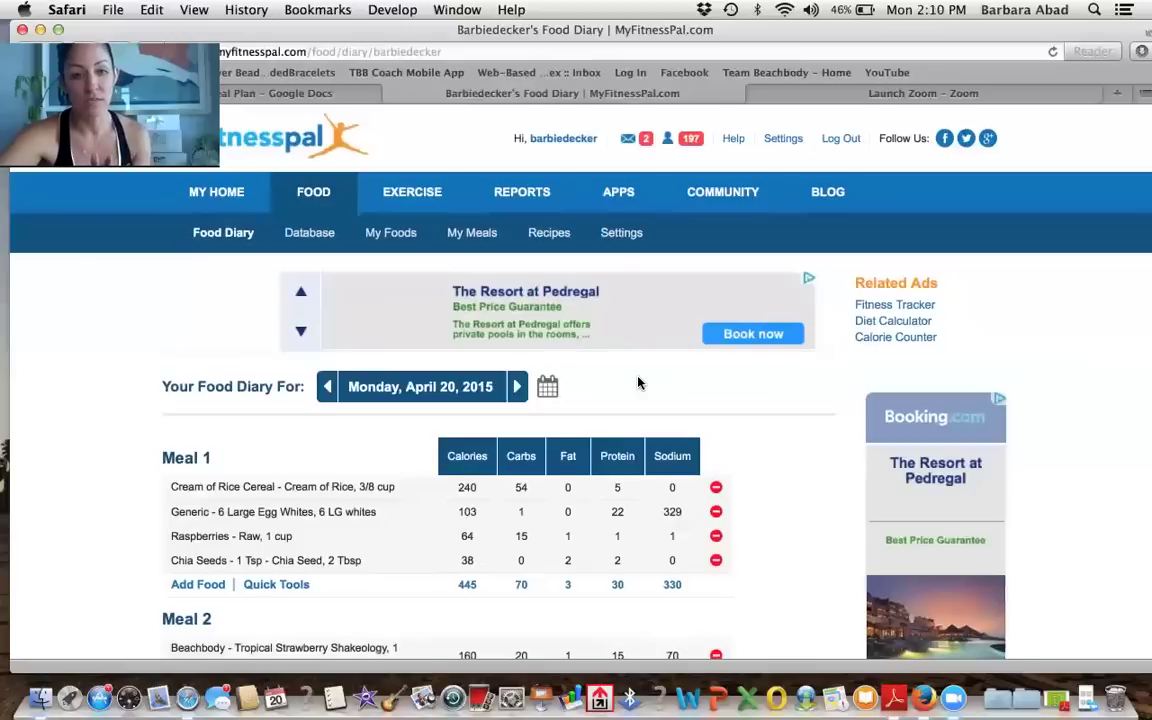
scroll(638, 383, "down", 1)
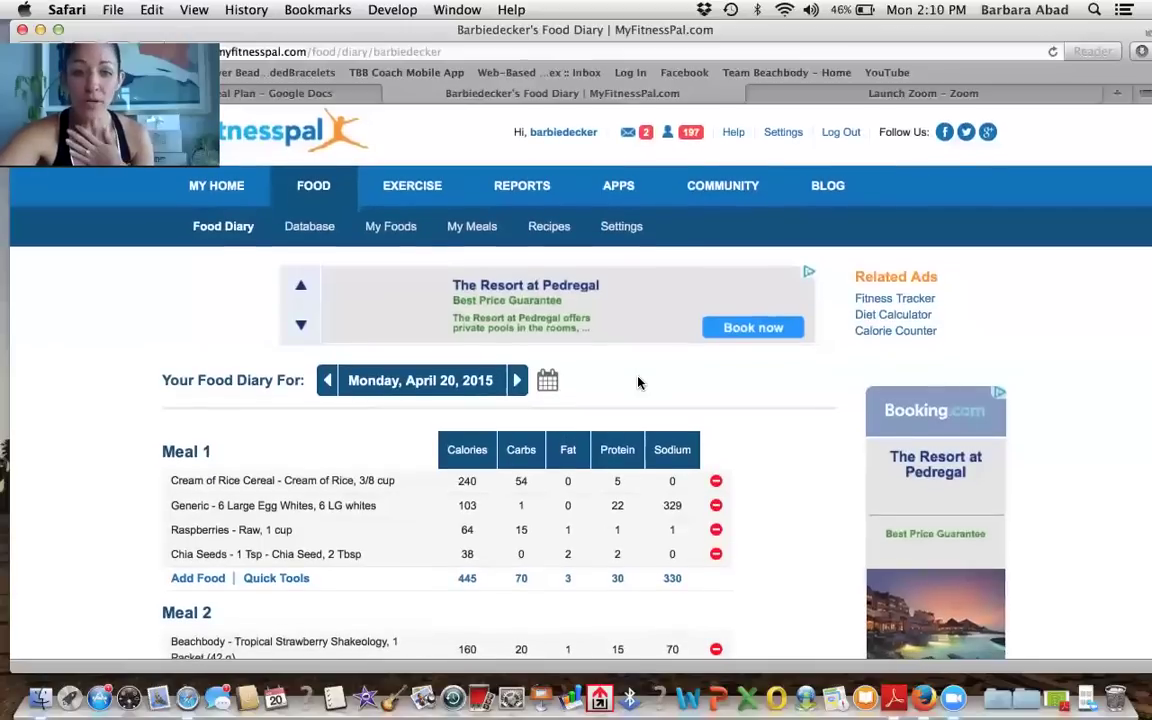
- Start adding a food to Meal 6 and search the food database for "cashew butter"
scroll(638, 383, "down", 5)
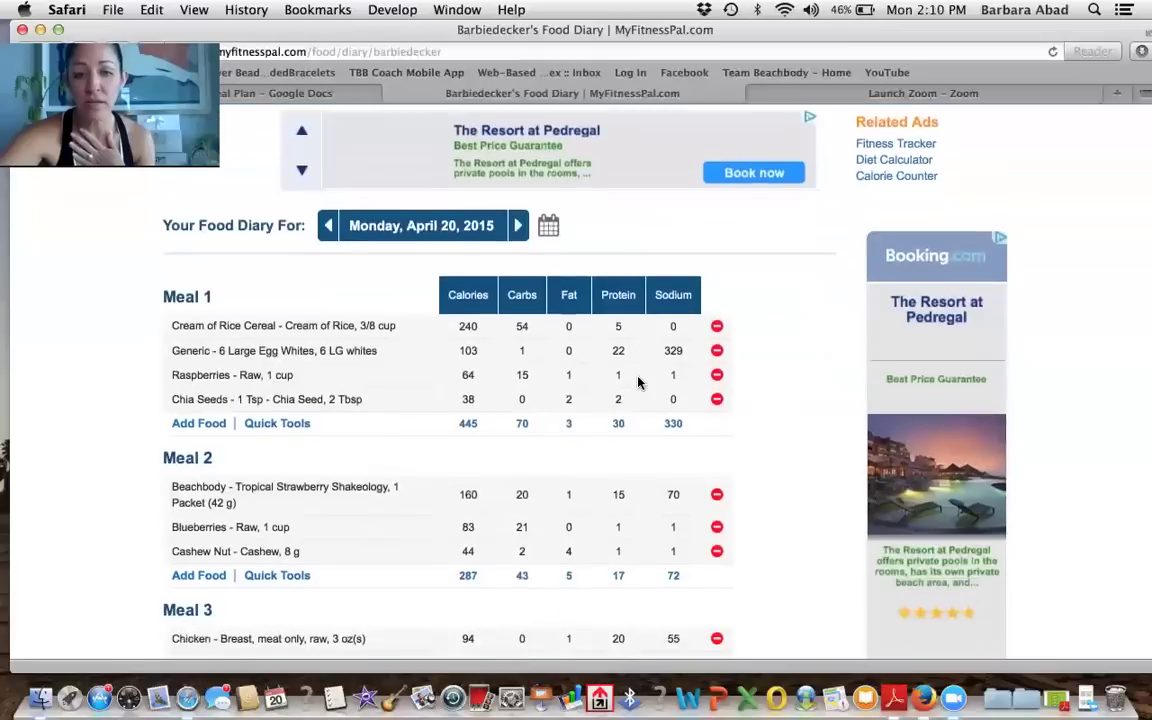
scroll(638, 383, "down", 10)
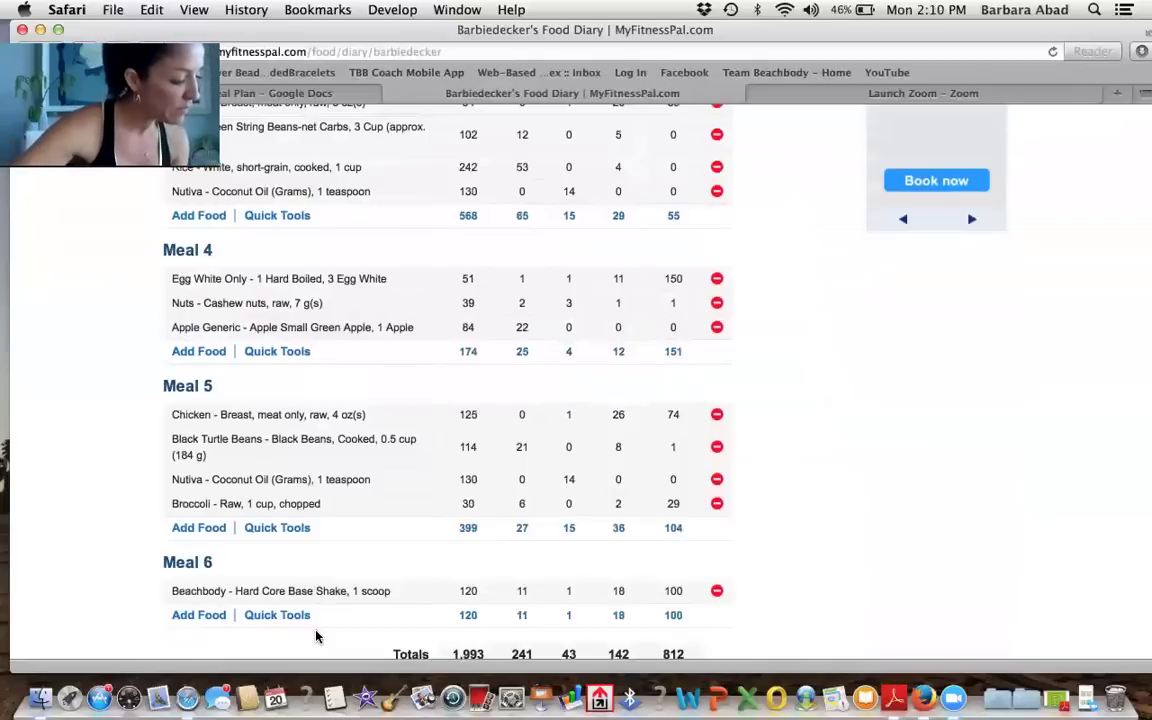
scroll(262, 643, "down", 2)
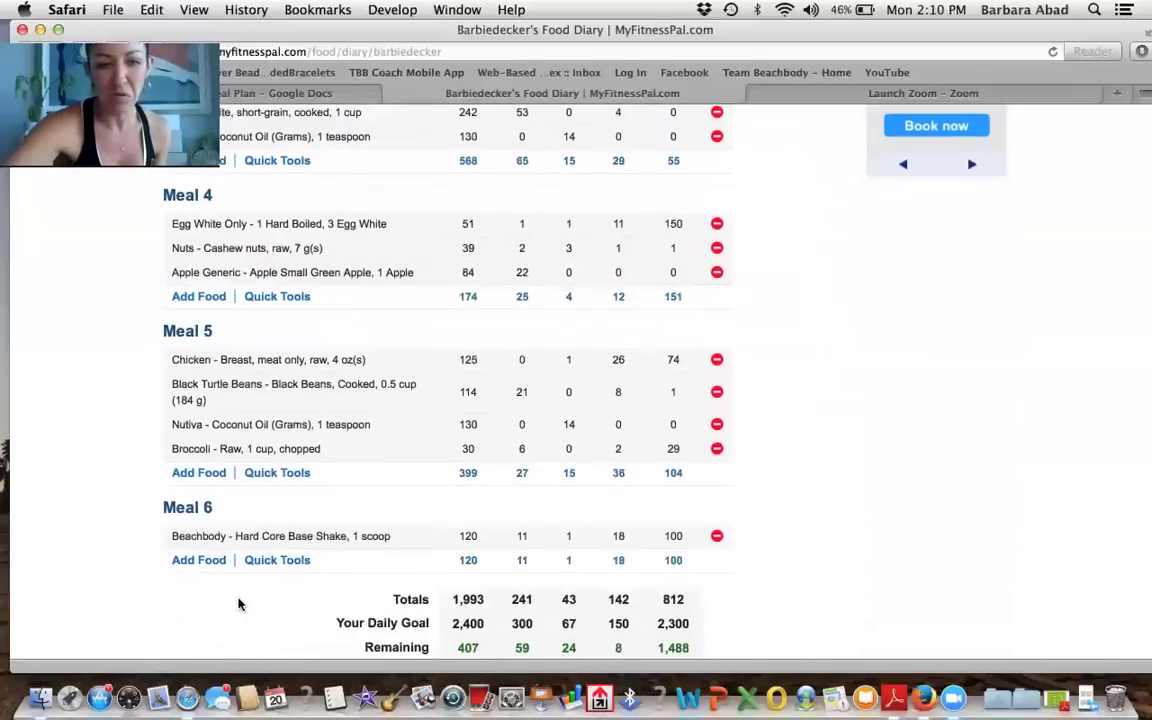
left_click(202, 561)
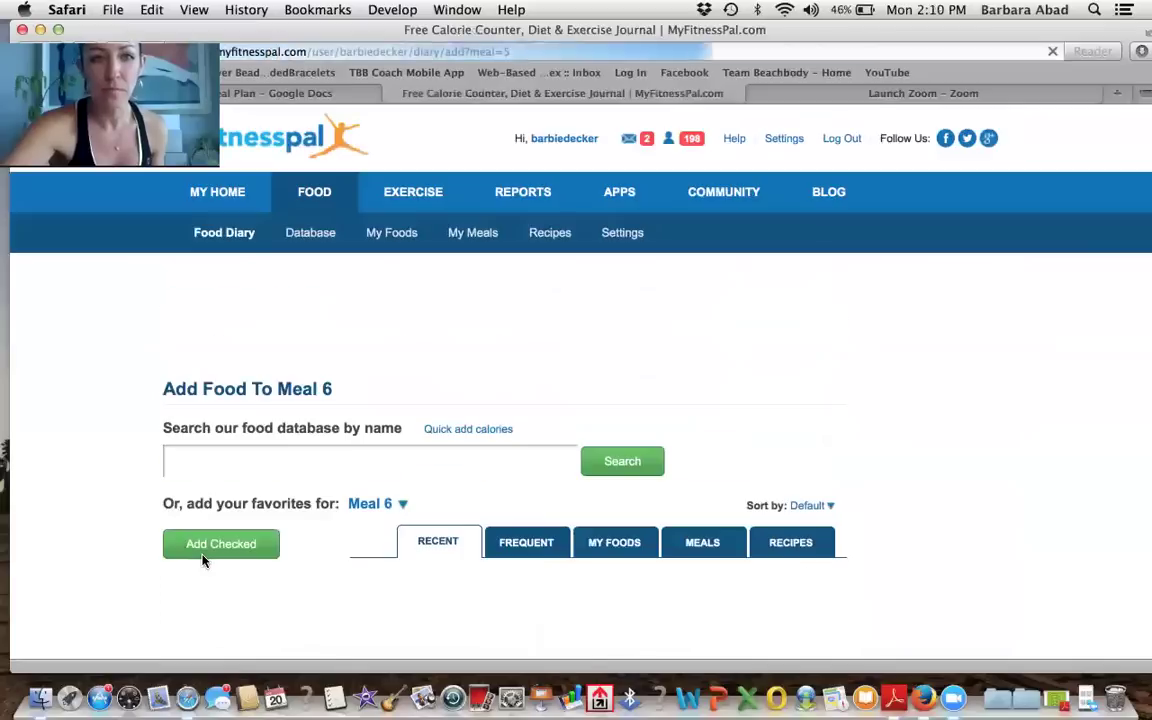
left_click(274, 463)
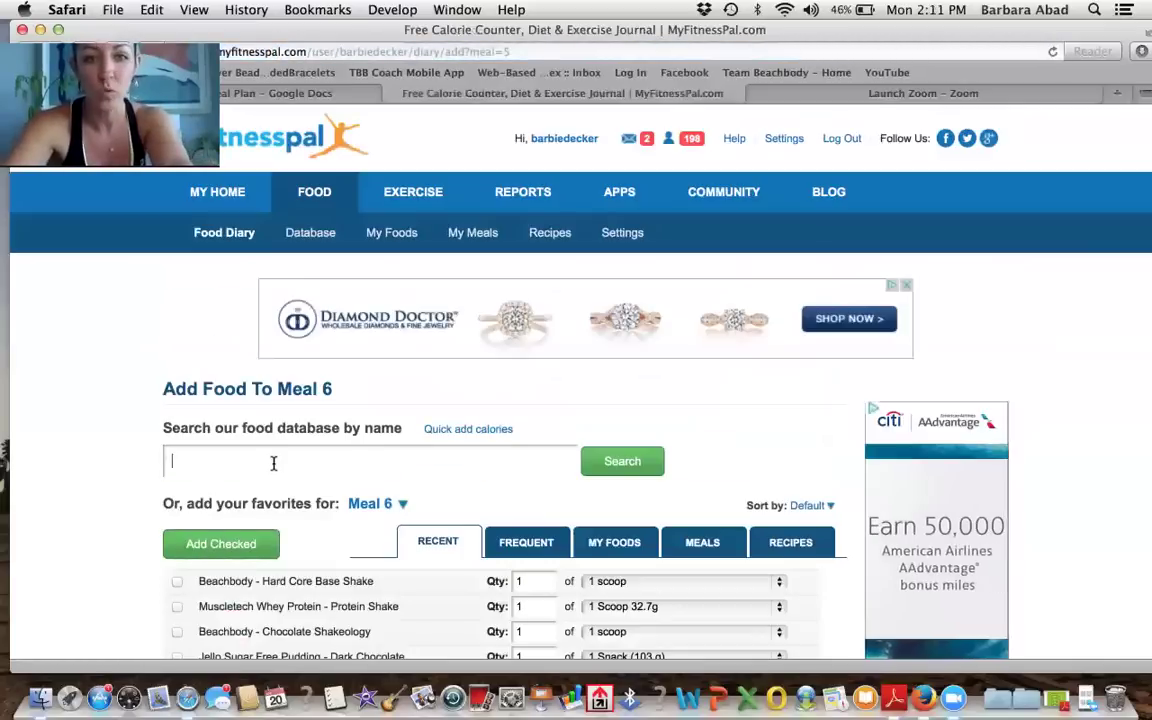
type("cas")
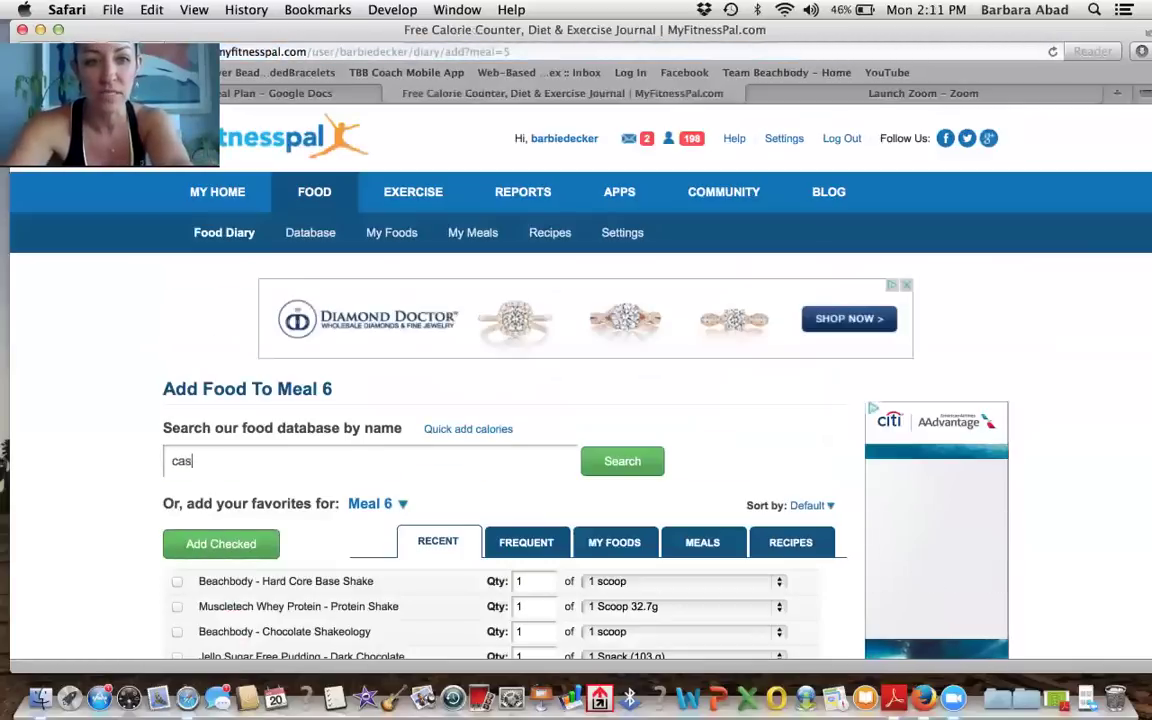
type("hew nu")
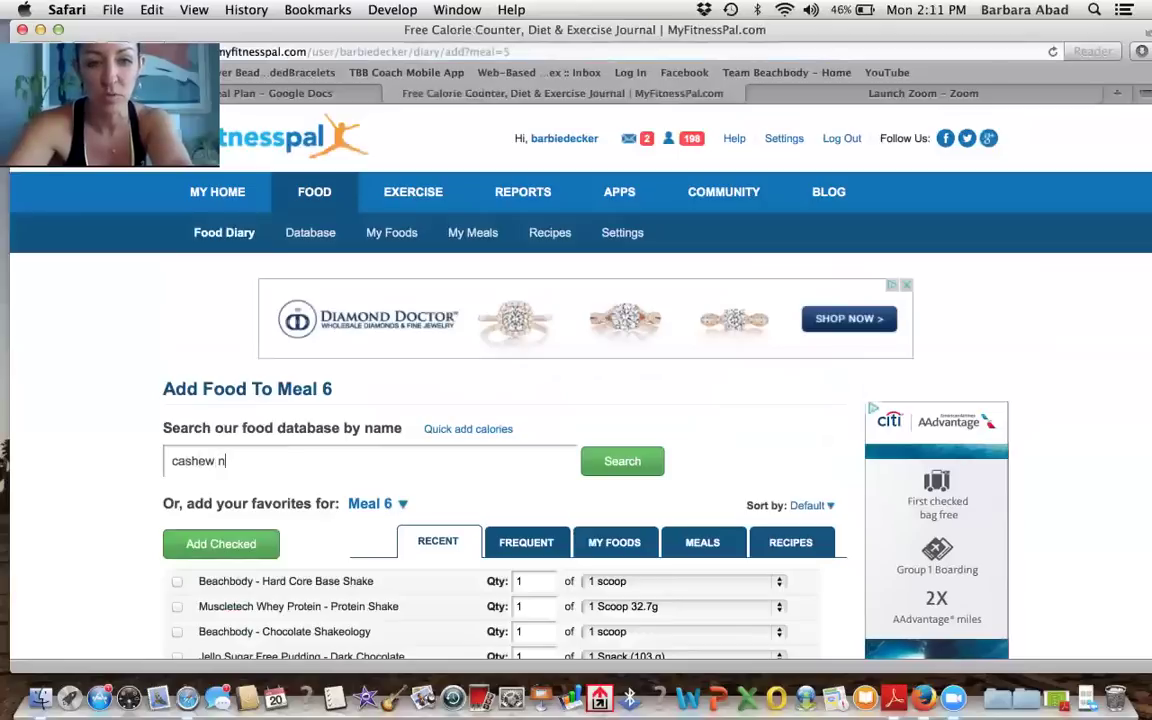
key("BackSpace")
key("BackSpace")
type("butter")
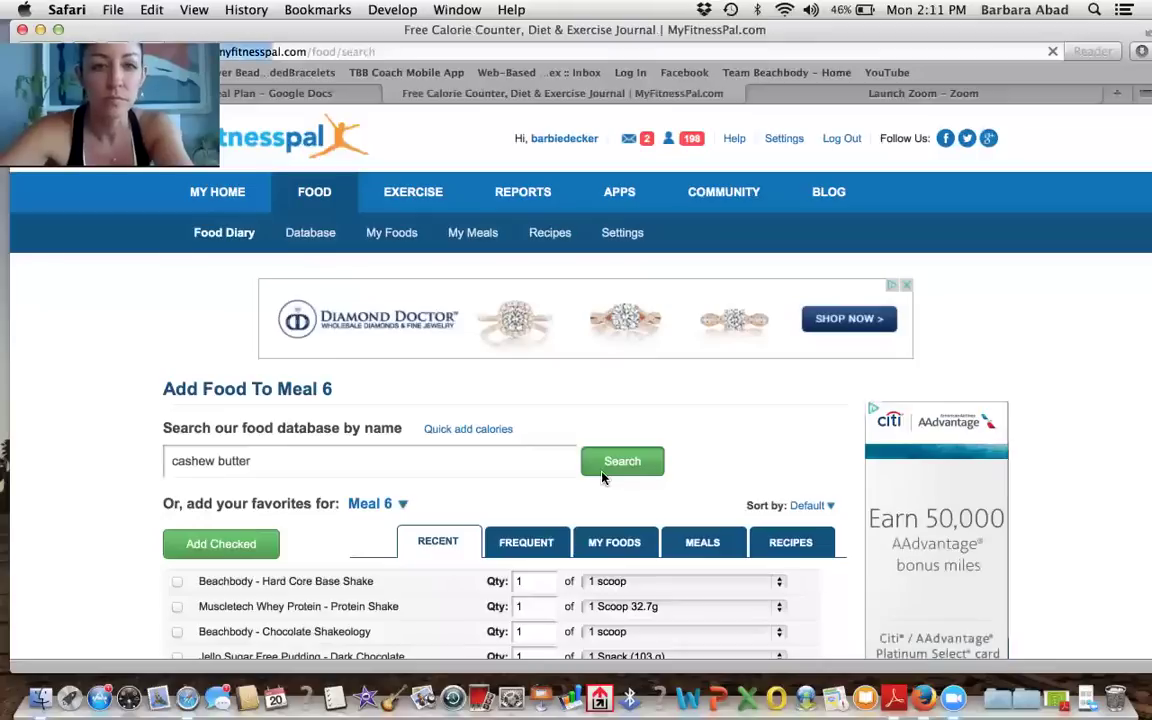
left_click(602, 474)
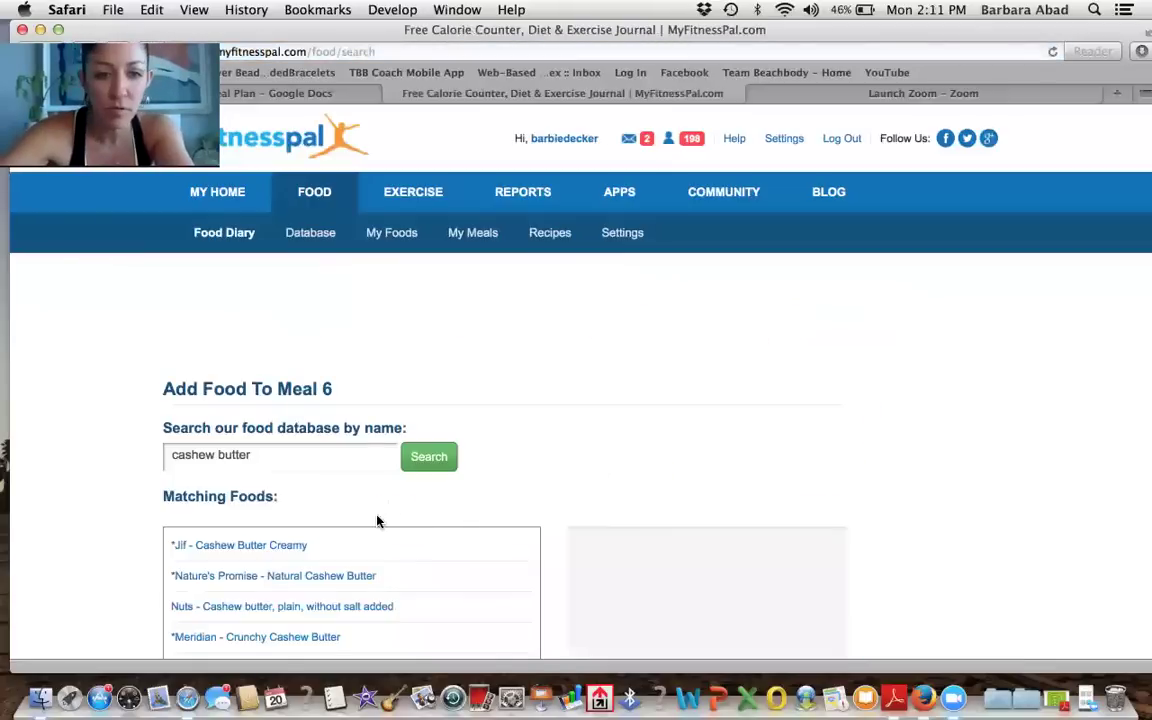
- Look over the matching foods and refine the database search to "cashew butter raw"
scroll(362, 540, "down", 2)
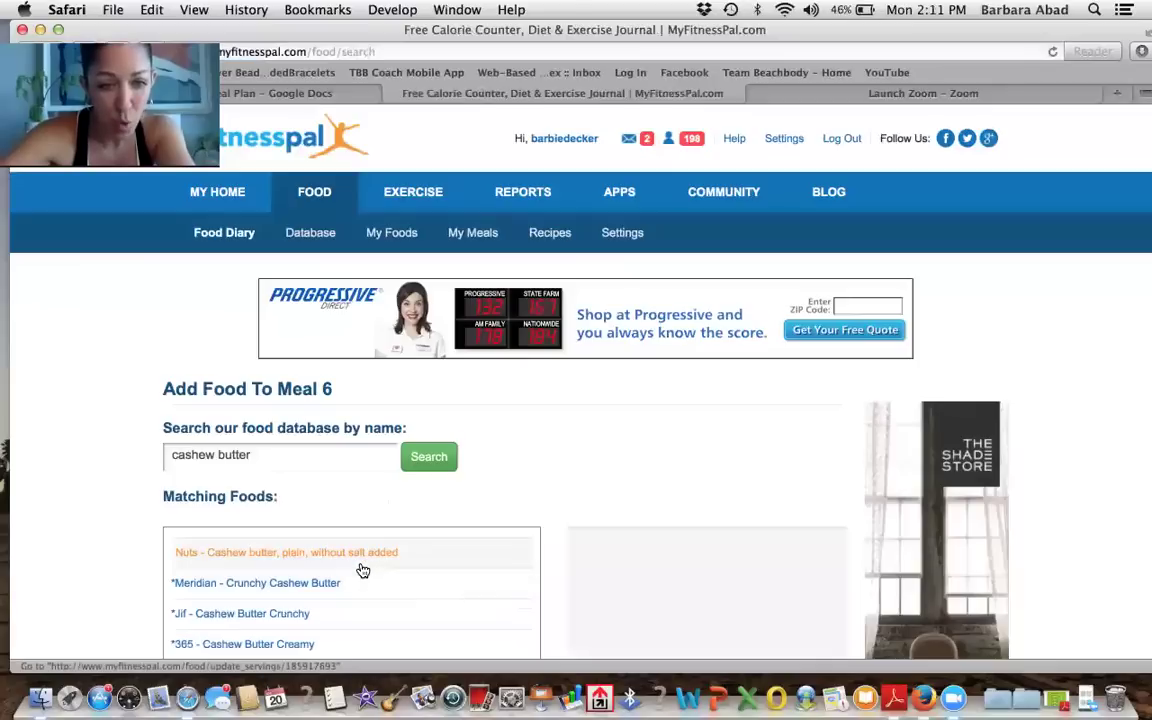
left_click(271, 452)
type("raw")
left_click(437, 458)
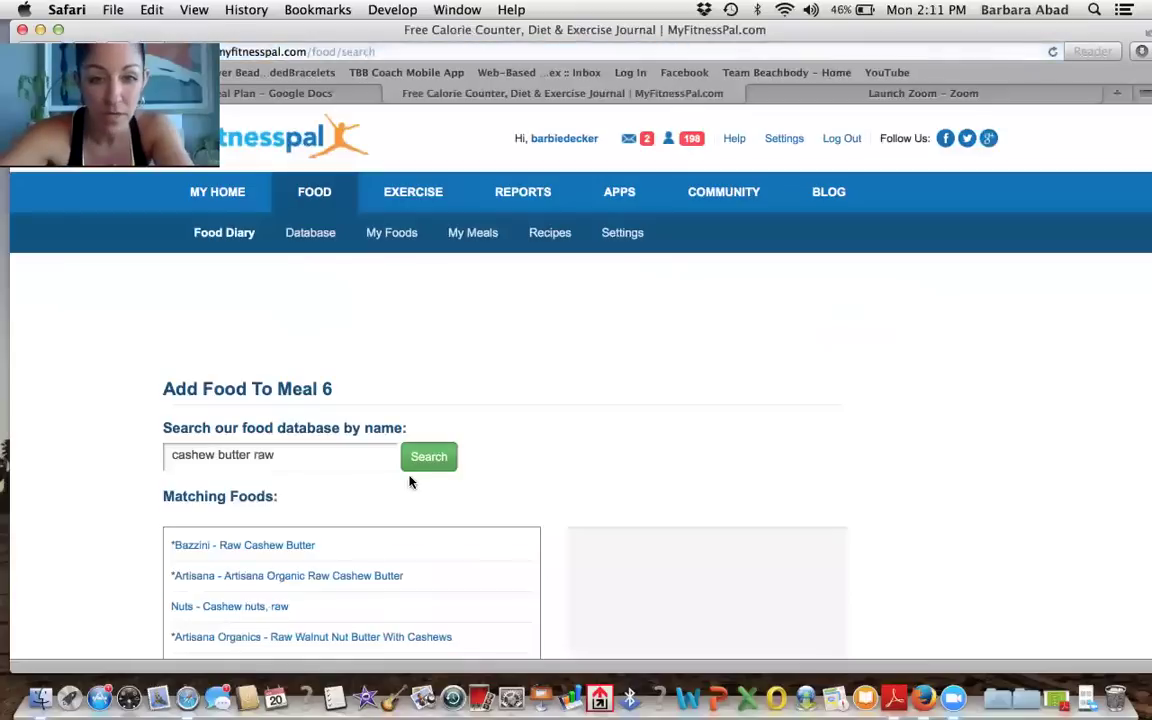
- Add Bazzini - Raw Cashew Butter to Meal 6 with one serving of 1 TBSP (32g)
left_click(288, 547)
scroll(551, 545, "down", 3)
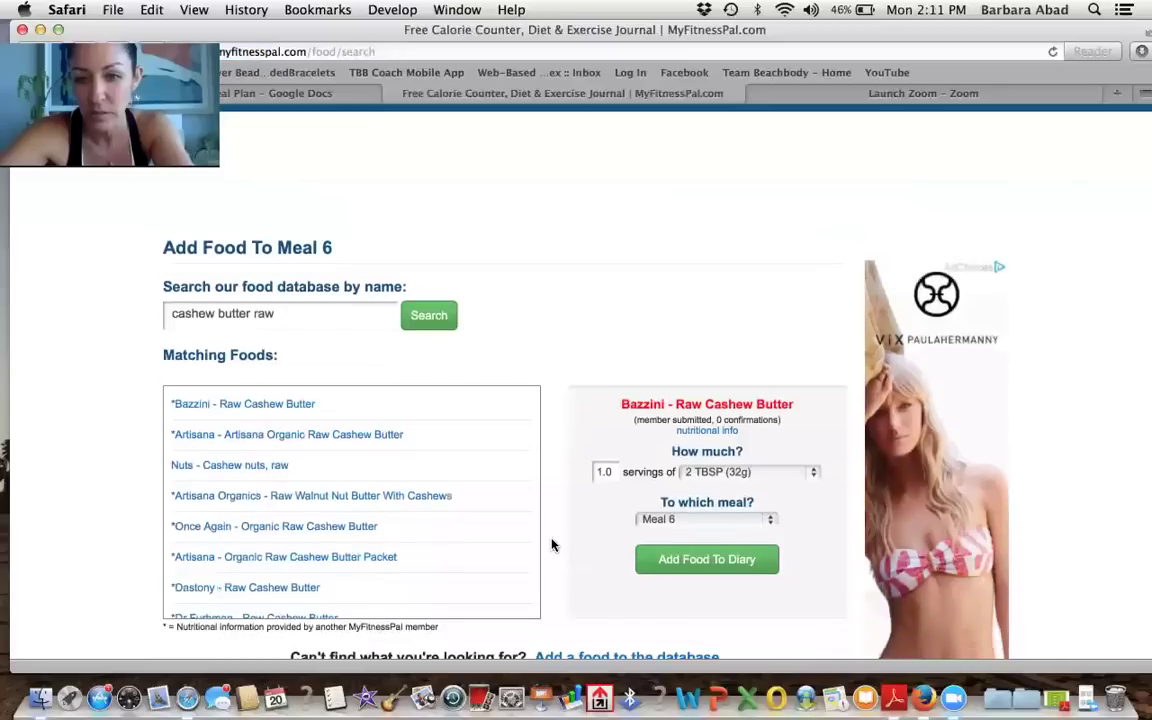
left_click(730, 473)
left_click(706, 493)
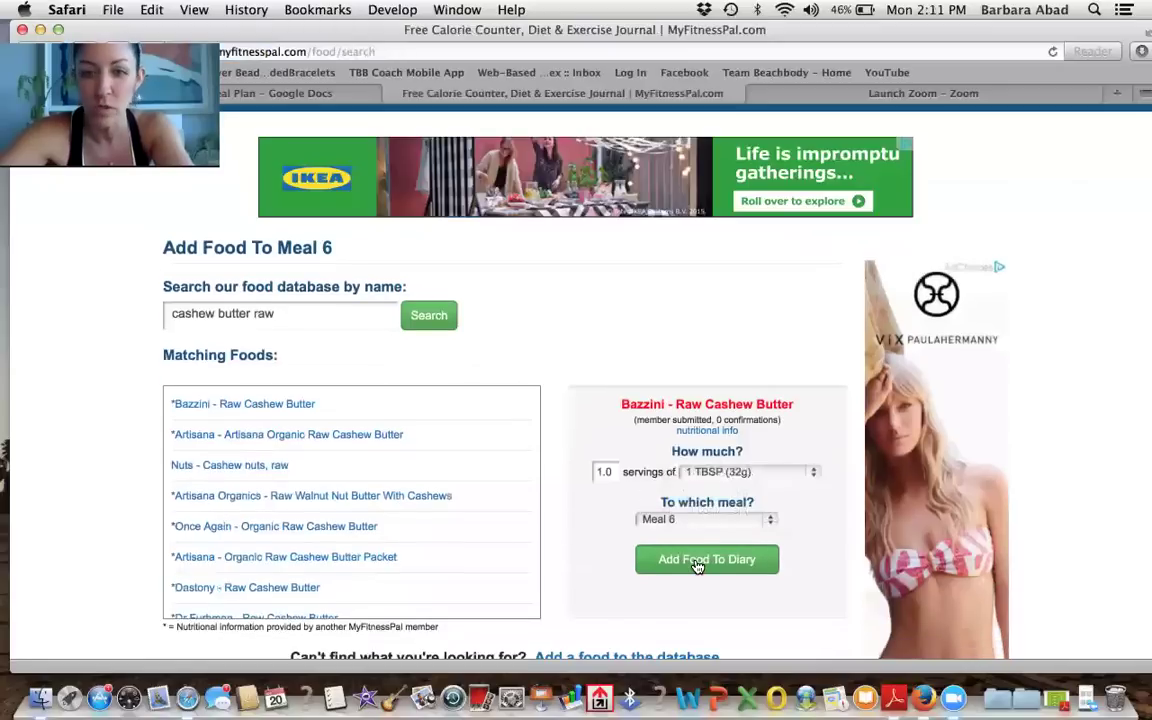
left_click(697, 561)
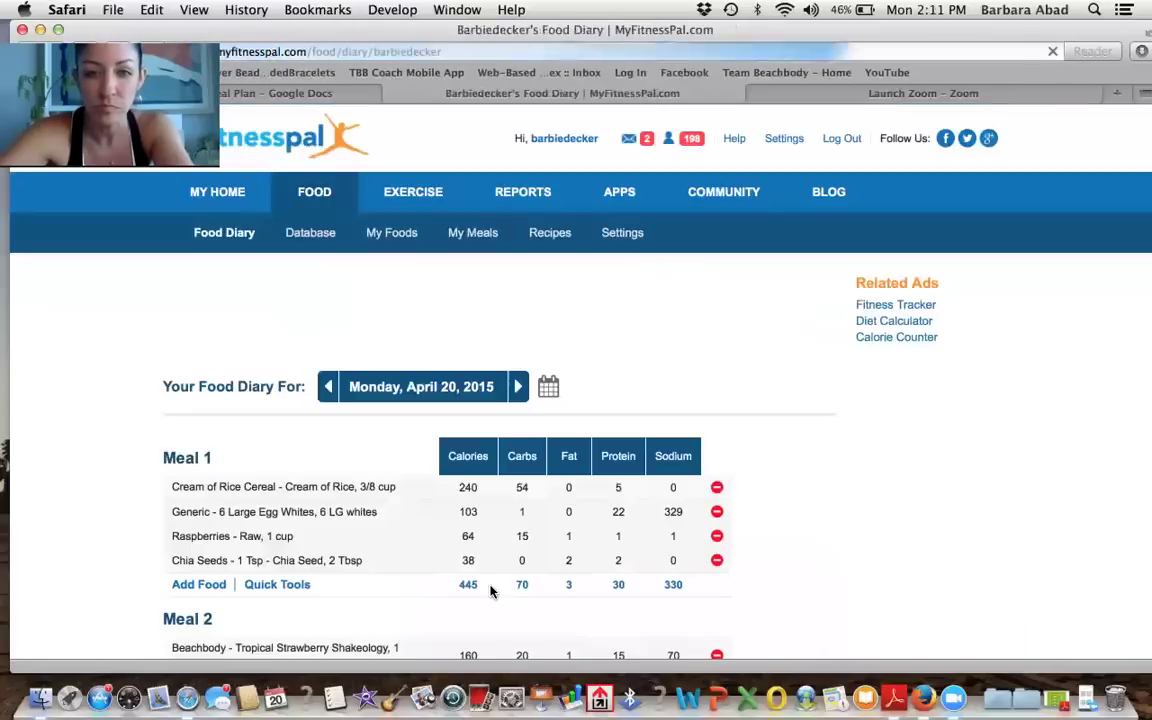
- Check the Meal 6 entries and the daily totals against the daily goal after adding the cashew butter
scroll(490, 591, "down", 12)
scroll(490, 591, "up", 3)
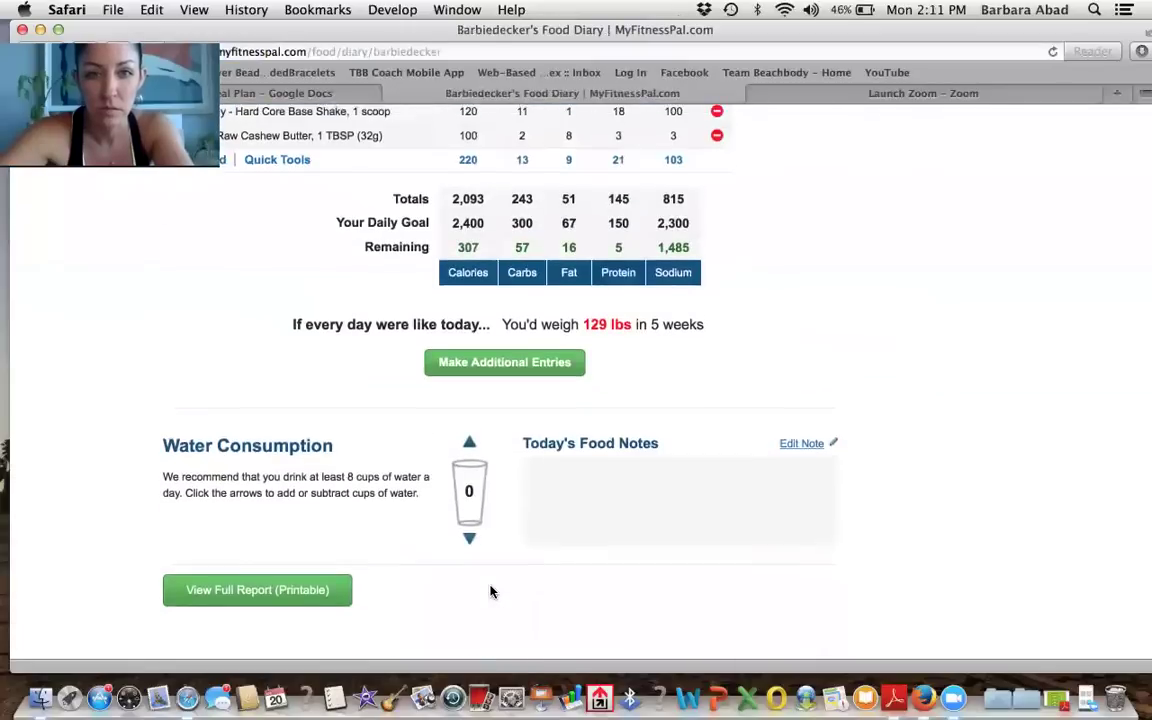
scroll(490, 591, "up", 3)
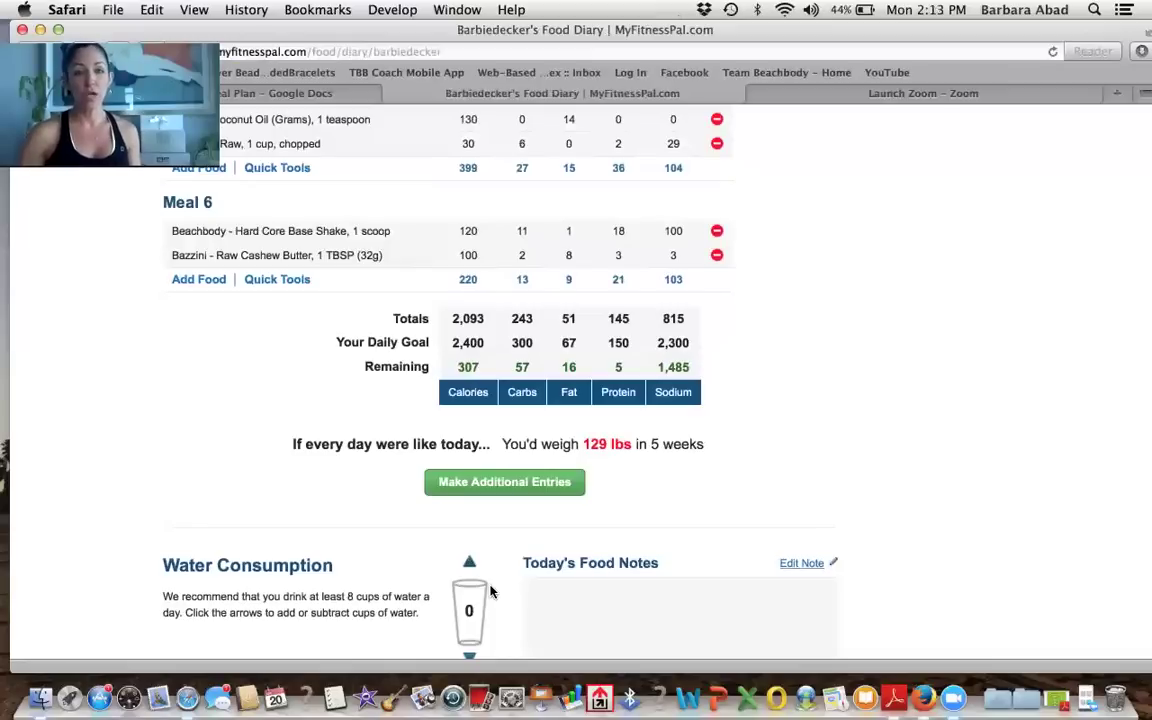
- Switch to the Google Docs meal plan and highlight the portions prescribed by the 2400 Calorie Meal Plan
left_click(345, 96)
scroll(320, 292, "up", 4)
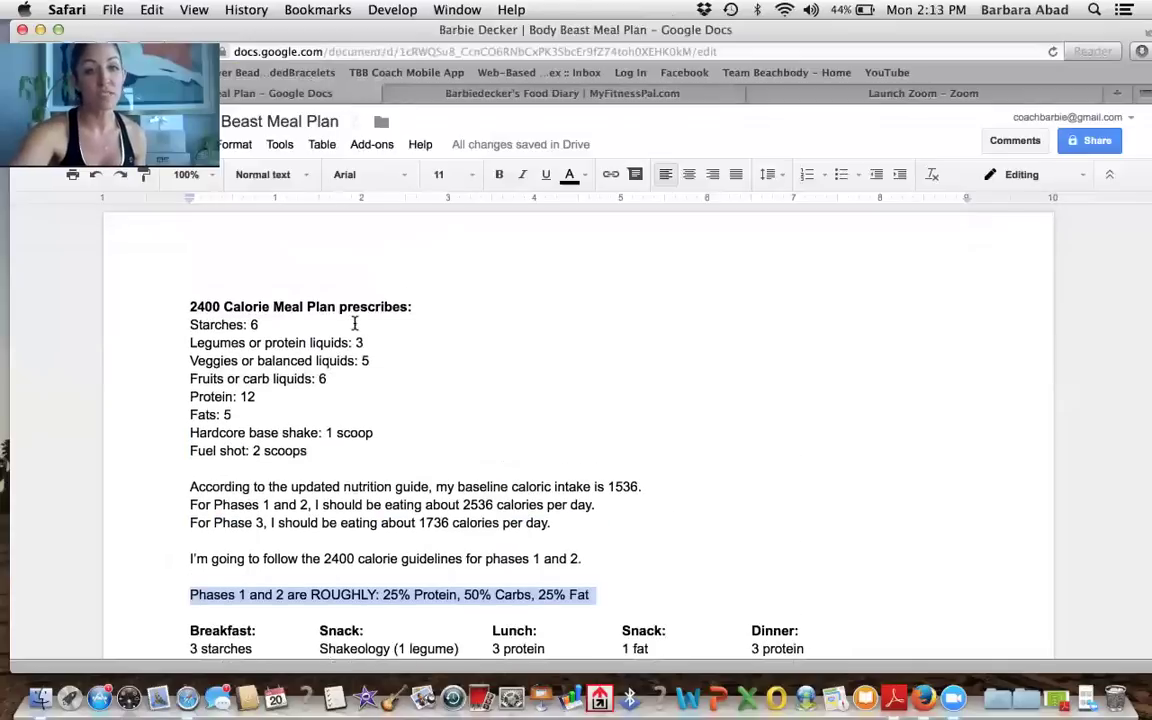
left_click_drag(189, 306, 356, 451)
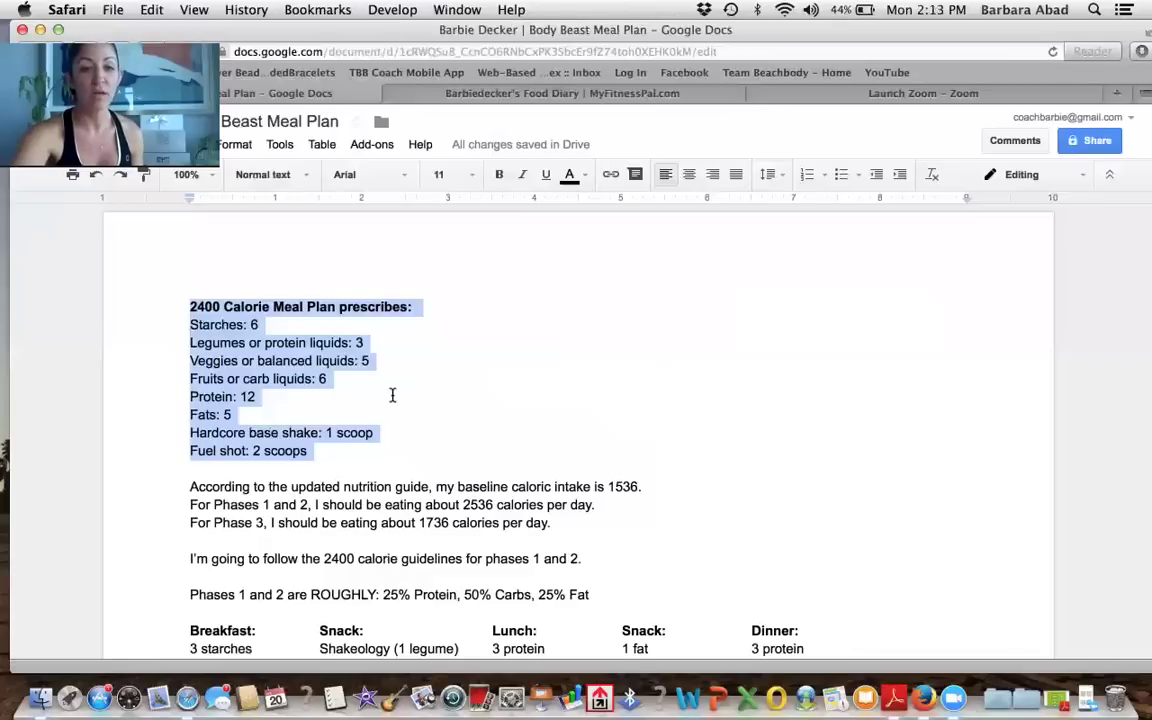
scroll(392, 395, "down", 1)
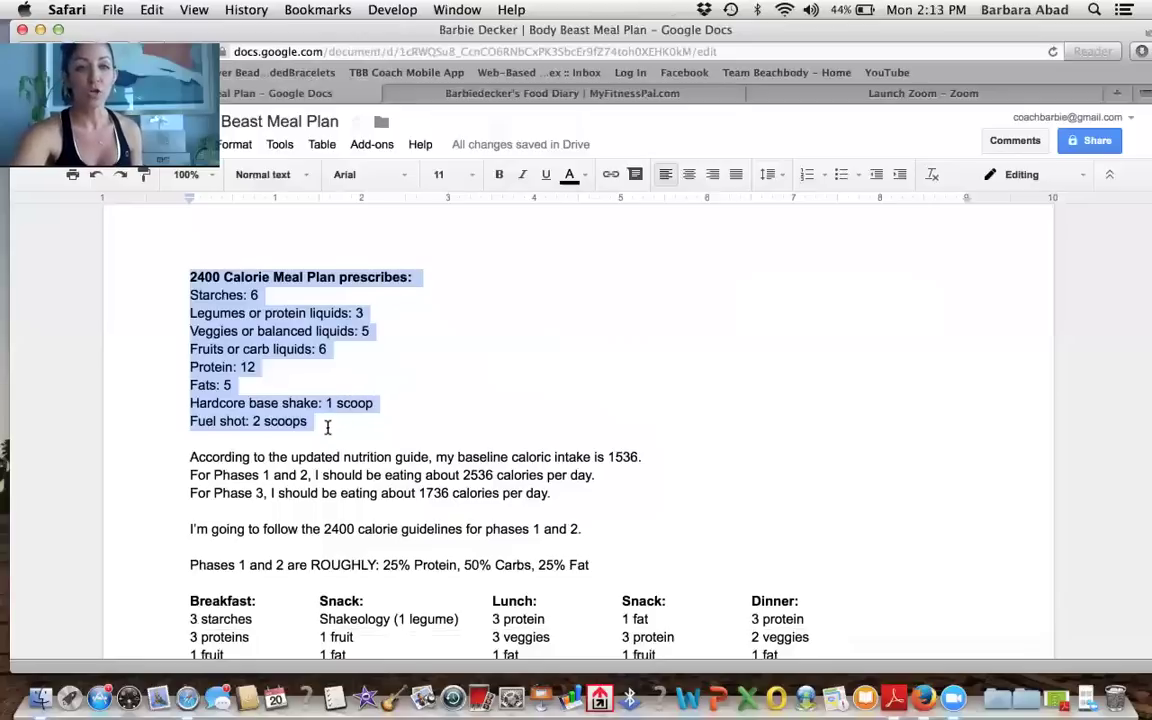
- Review the breakfast-to-dinner portion breakdown and the portion checklist, then compare them with the prescribed portions
scroll(327, 428, "down", 6)
left_click(226, 457)
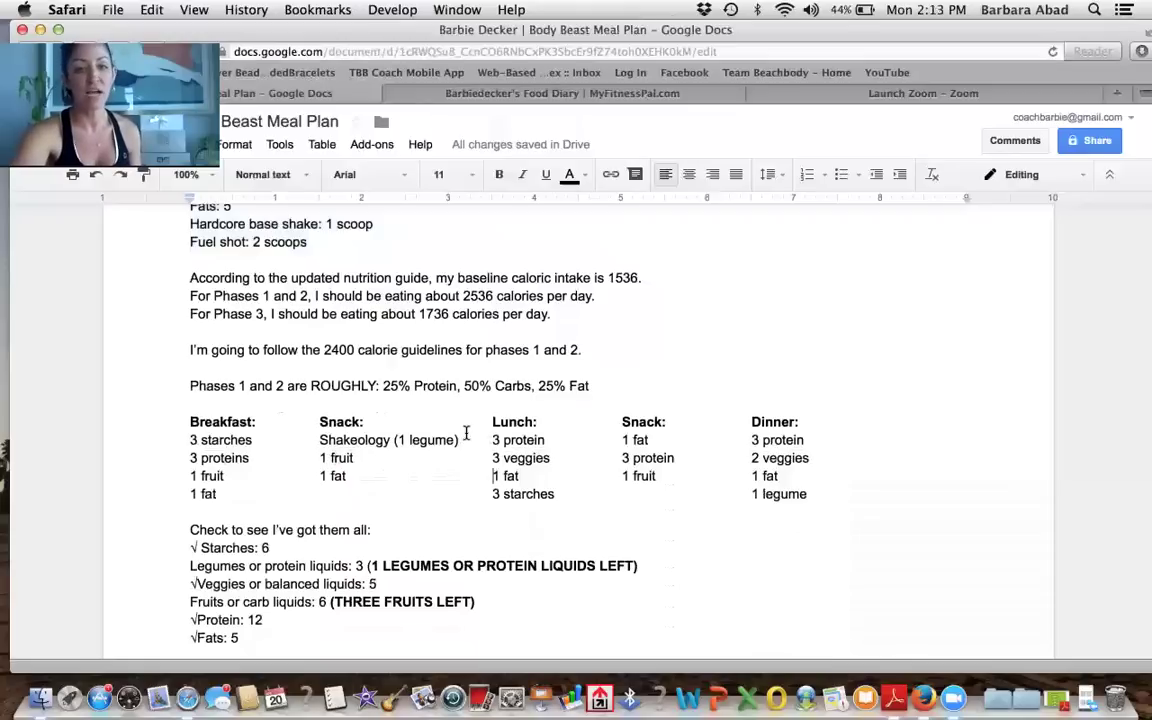
scroll(643, 476, "down", 1)
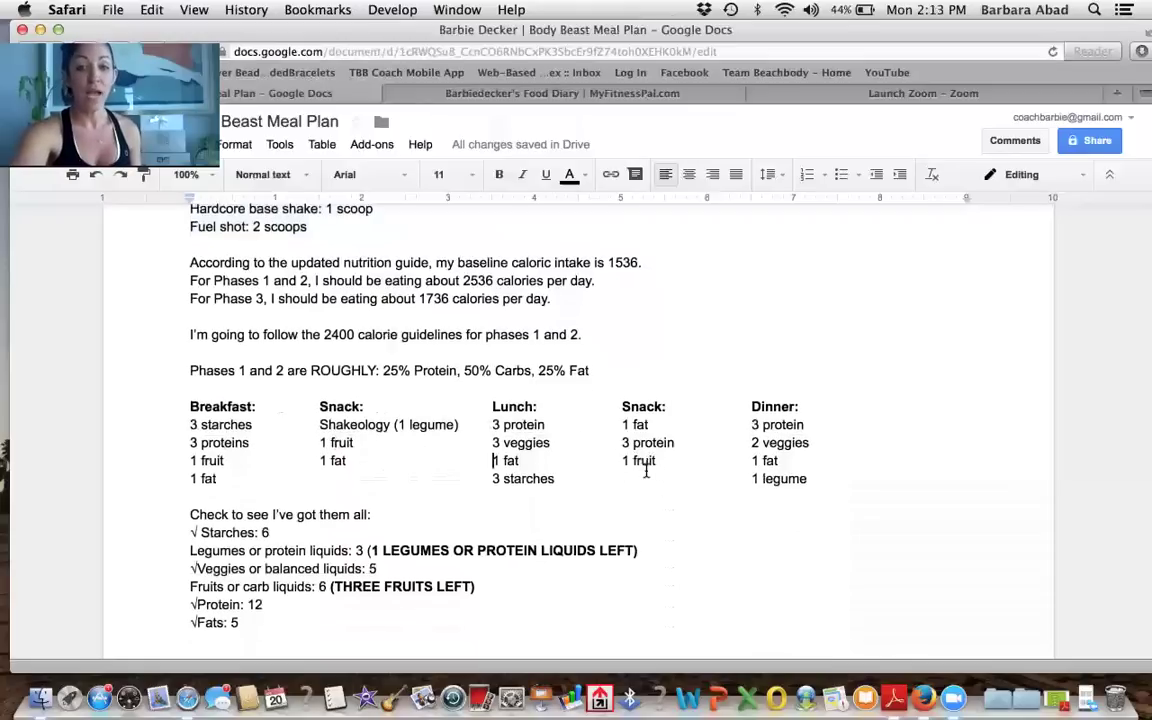
scroll(645, 470, "down", 1)
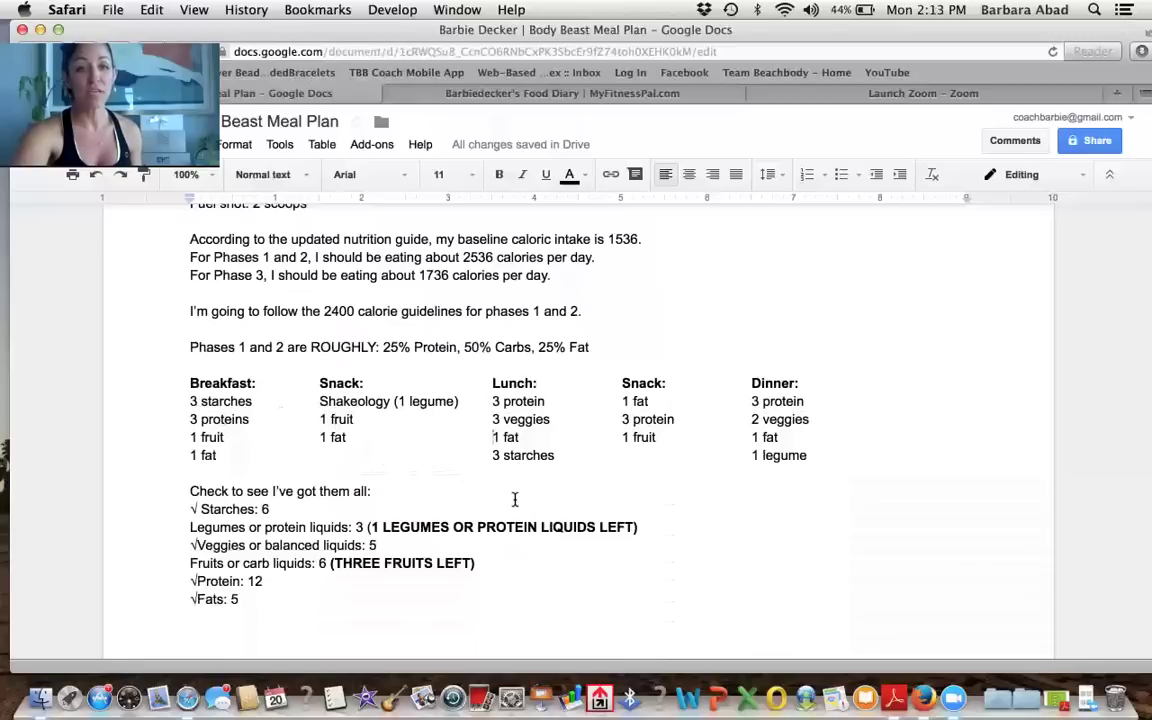
scroll(500, 520, "up", 5)
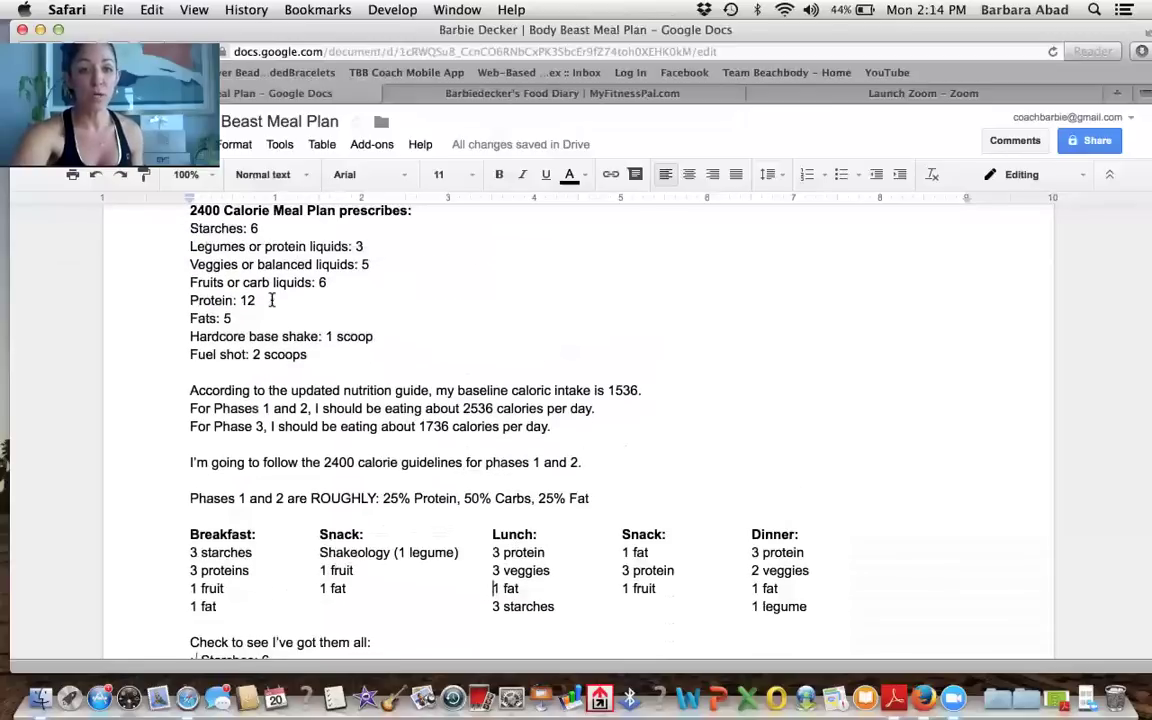
- Highlight the prescribed portions from starches to fuel shot, then compare them with the meal-by-meal breakdown and the portion checklist
left_click_drag(192, 227, 310, 358)
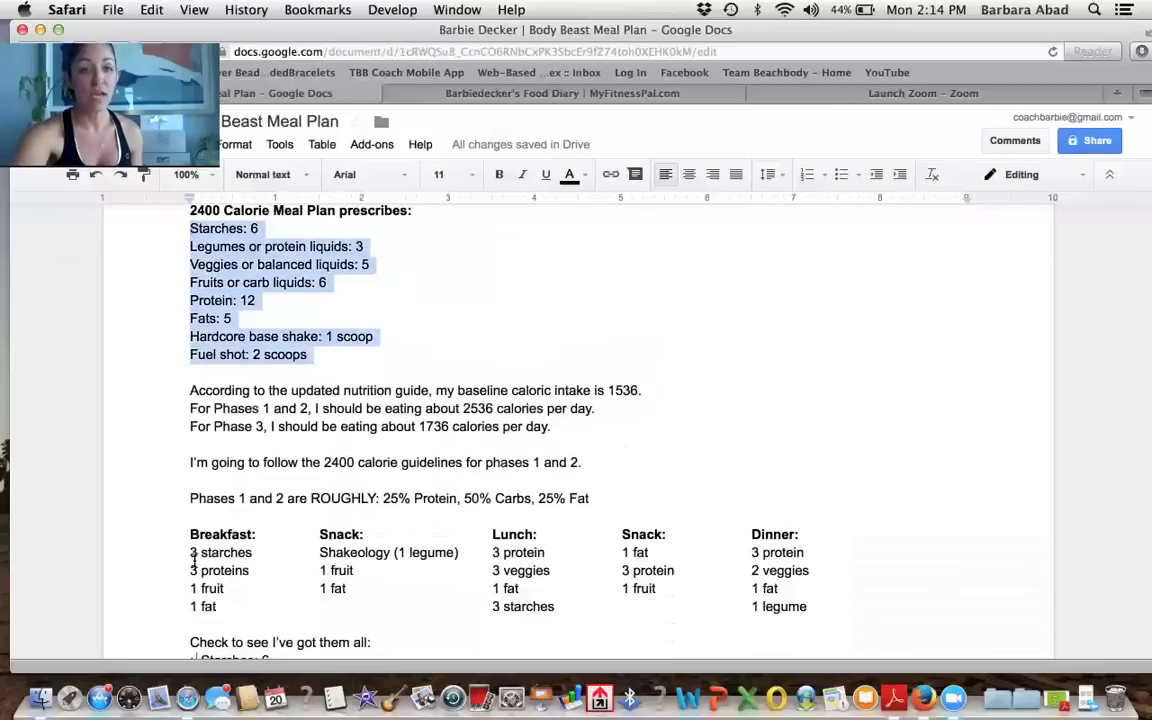
left_click_drag(192, 566, 633, 556)
left_click(658, 503)
scroll(658, 504, "down", 1)
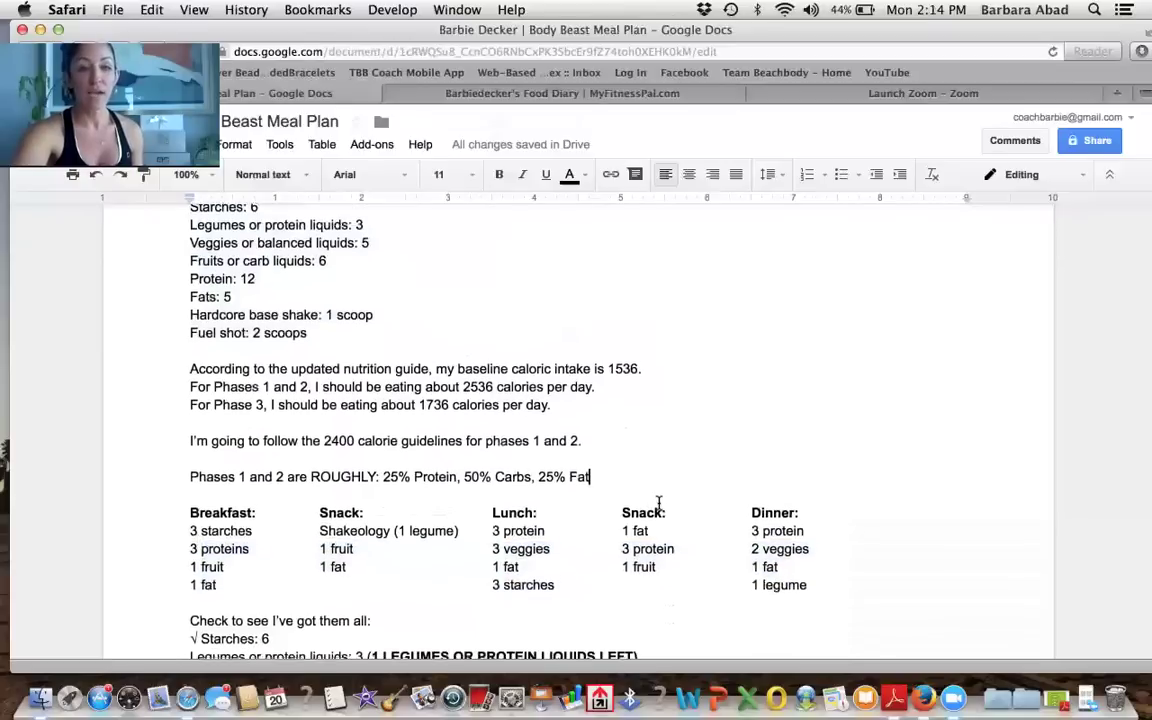
scroll(658, 503, "up", 2)
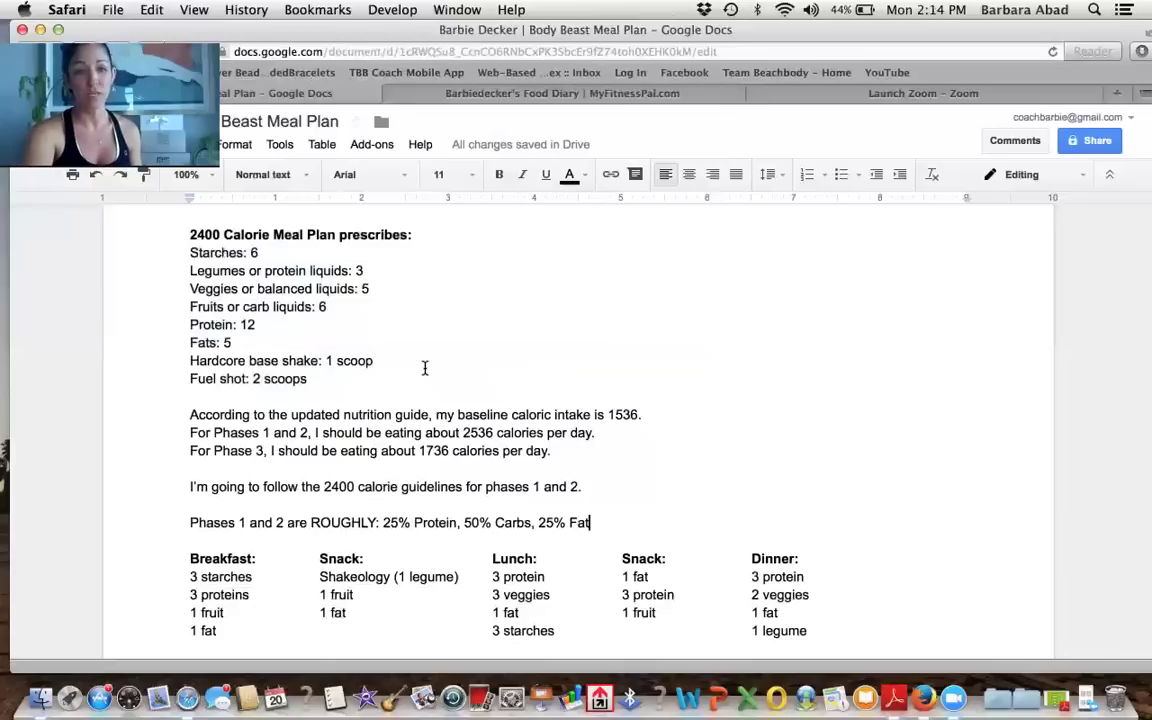
scroll(424, 368, "down", 1)
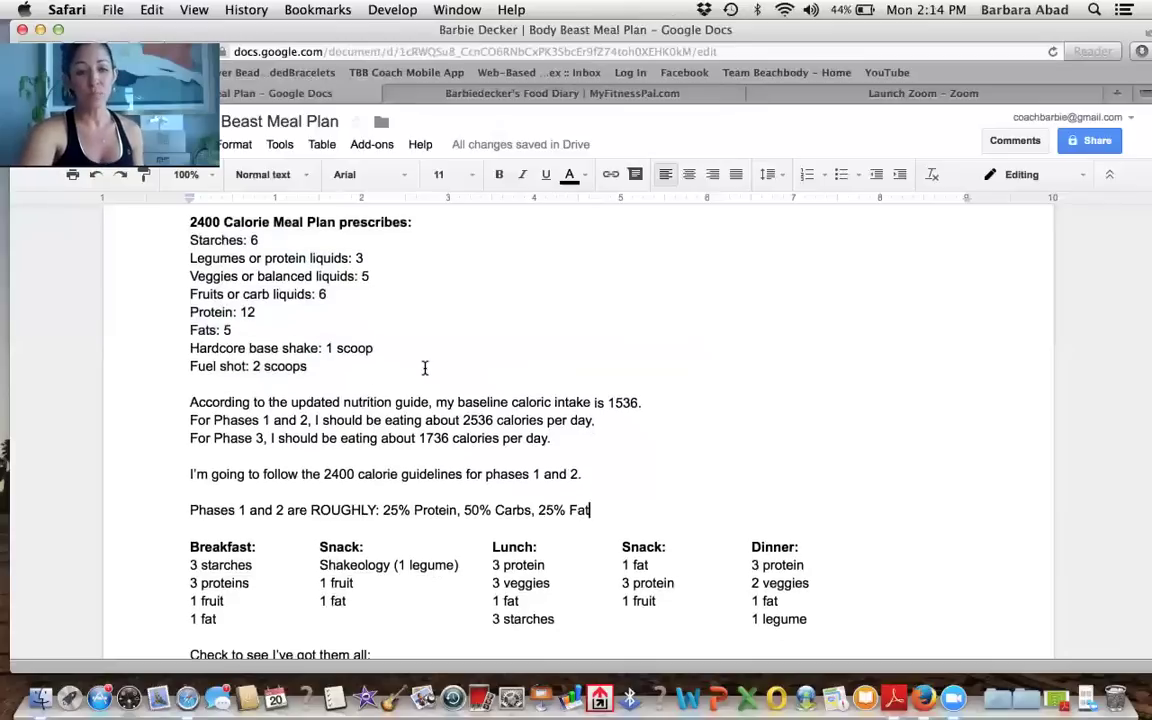
scroll(424, 368, "down", 5)
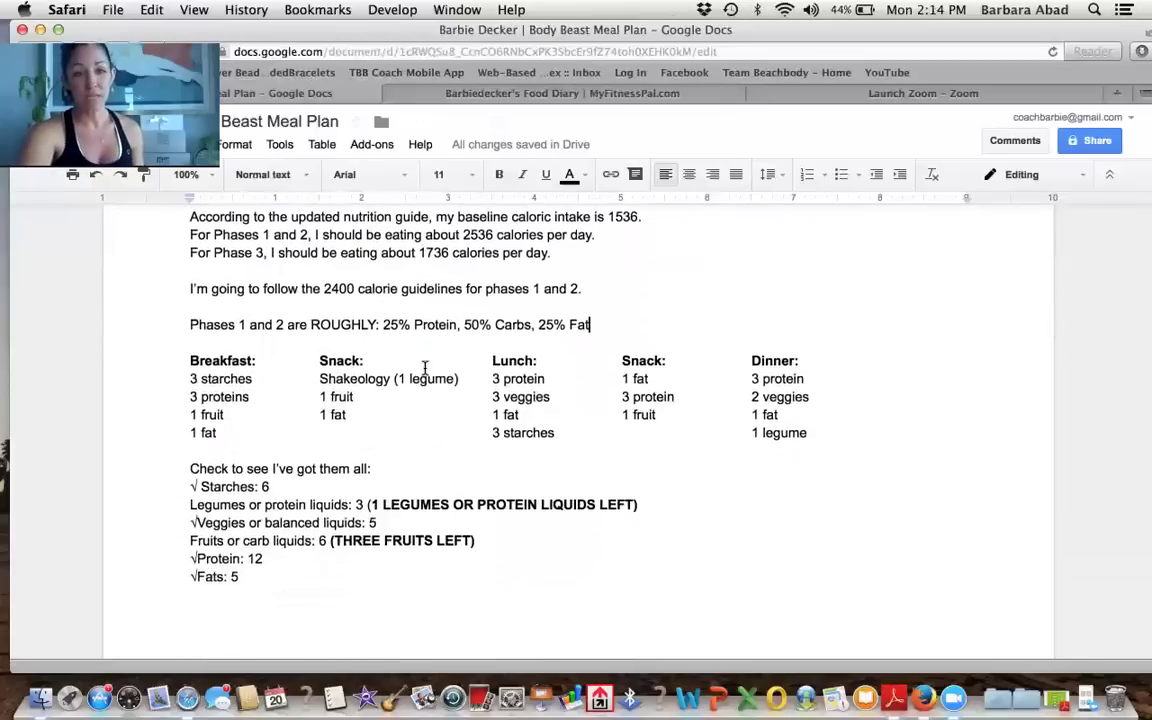
scroll(424, 368, "up", 5)
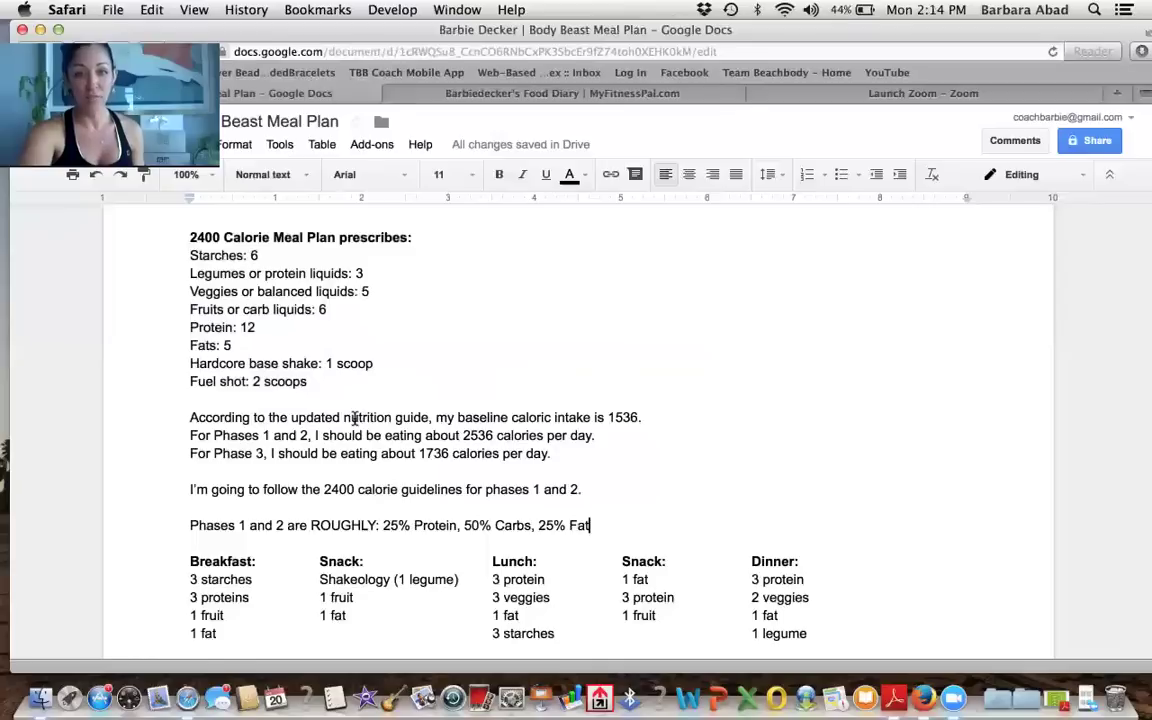
scroll(354, 418, "up", 2)
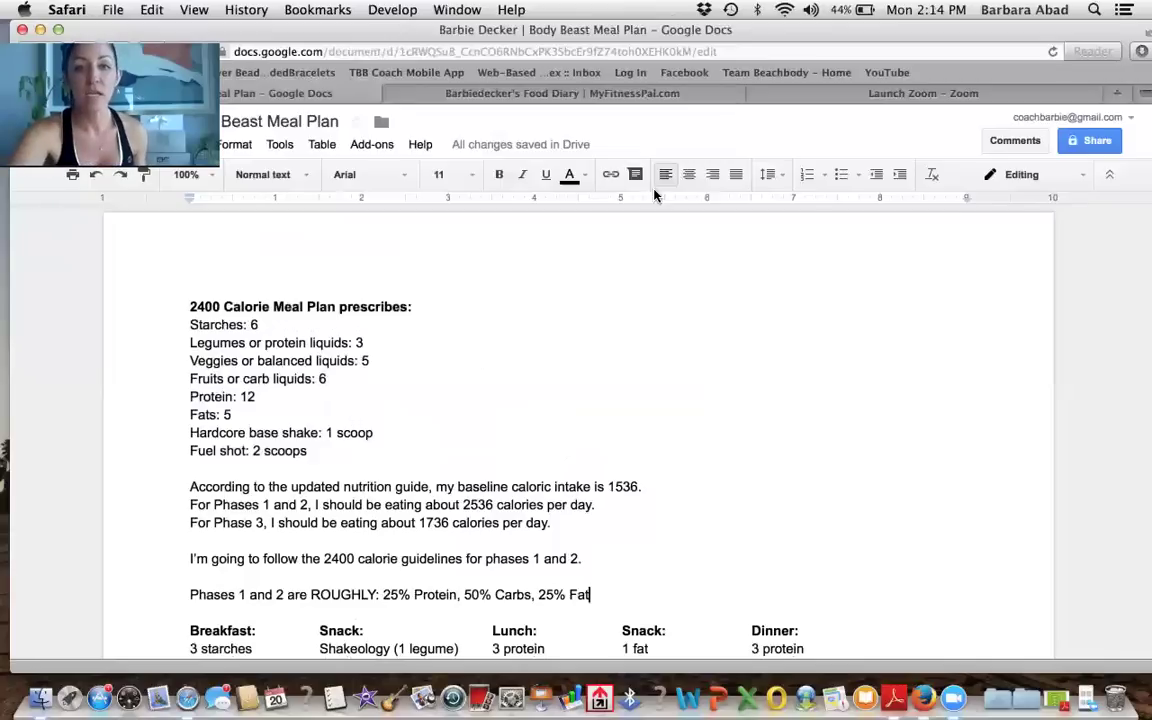
- Switch to the MyFitnessPal food diary and review the foods logged for Meal 1 through Meal 3
left_click(572, 90)
scroll(410, 391, "up", 8)
scroll(410, 391, "up", 10)
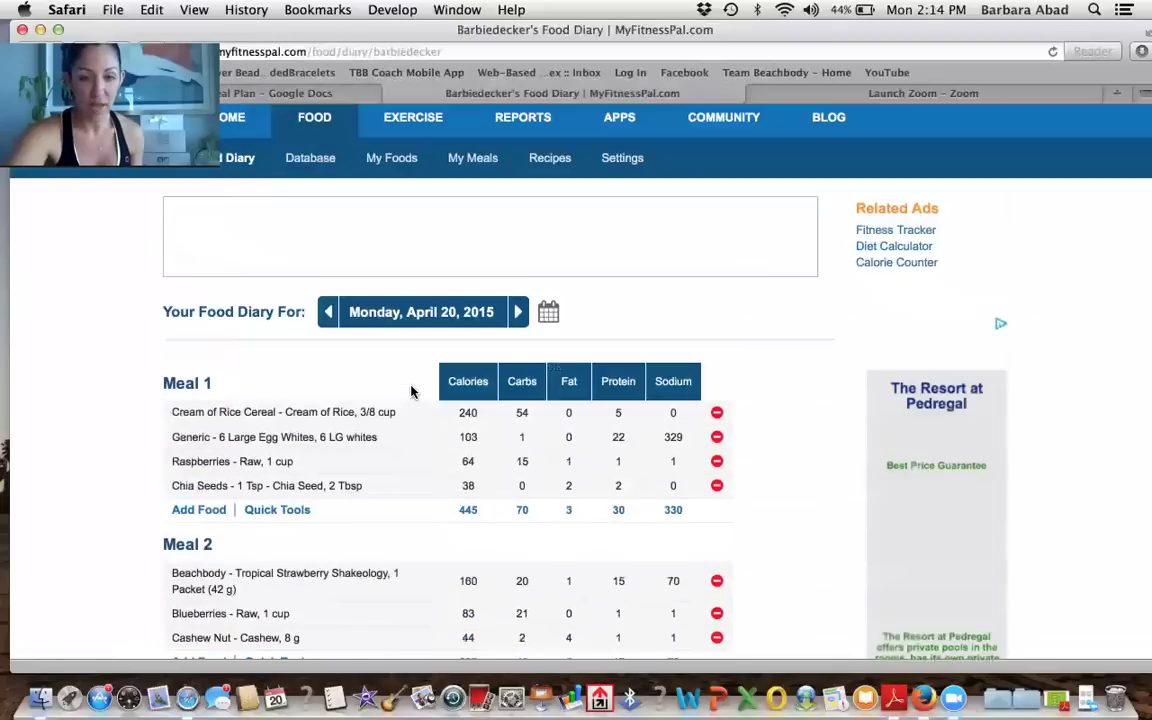
scroll(410, 391, "down", 3)
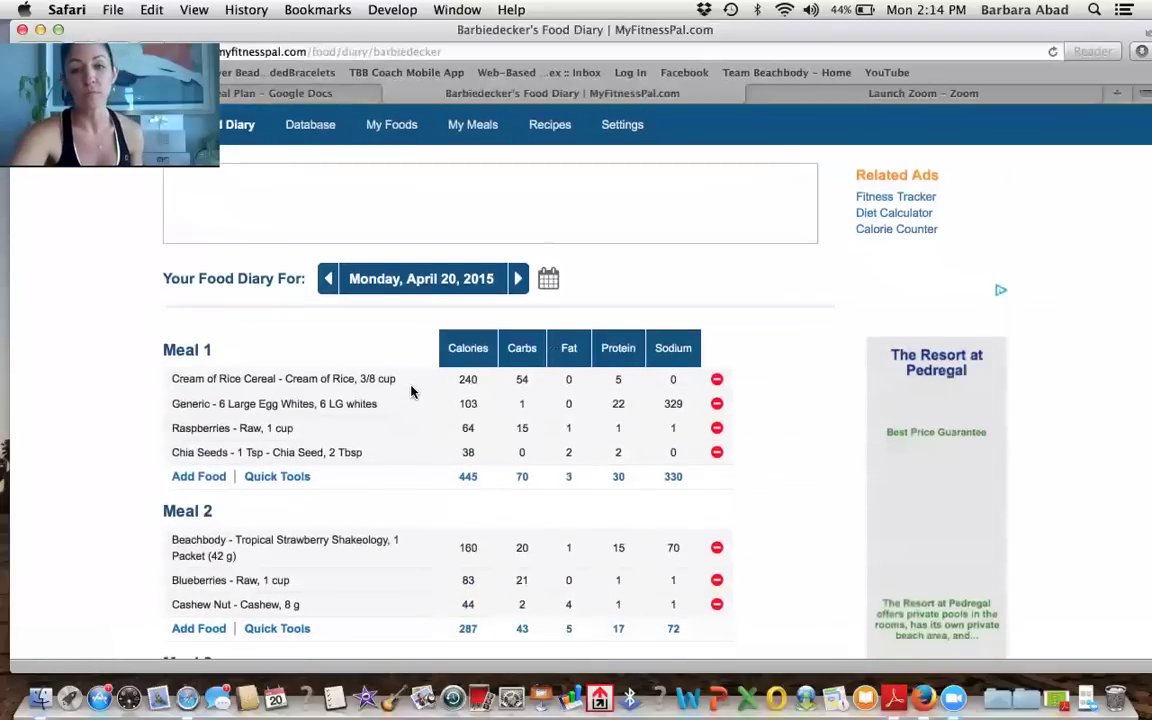
scroll(410, 391, "down", 1)
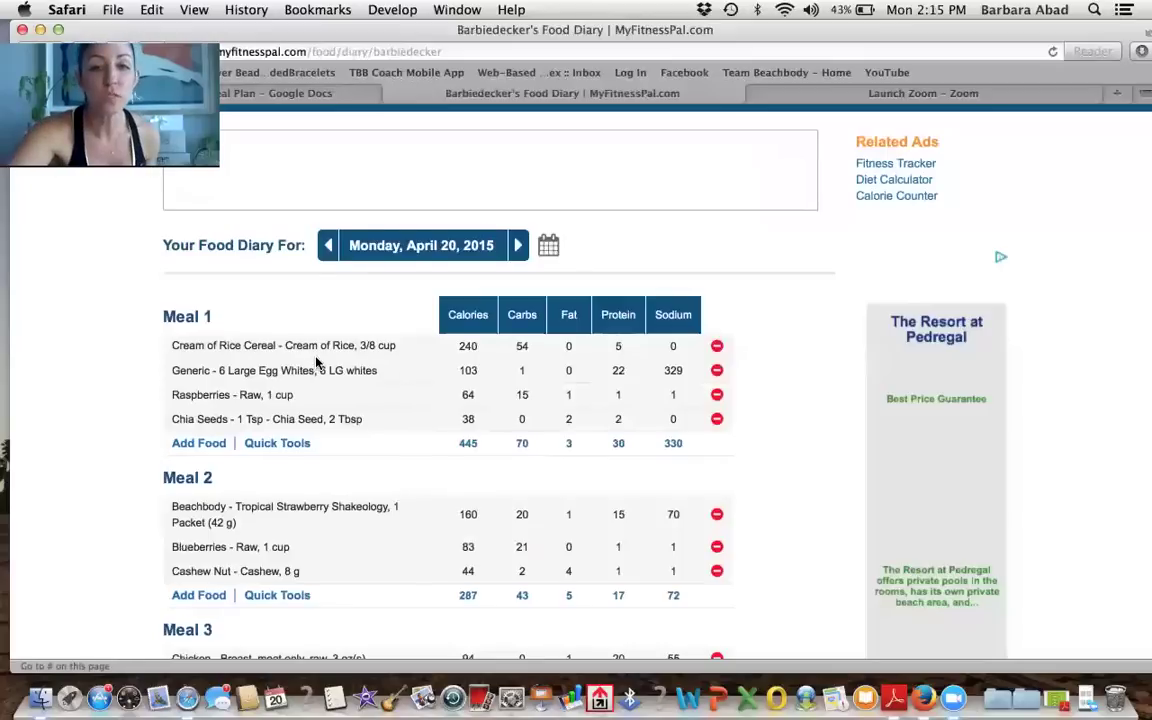
scroll(316, 363, "down", 2)
scroll(316, 363, "down", 2)
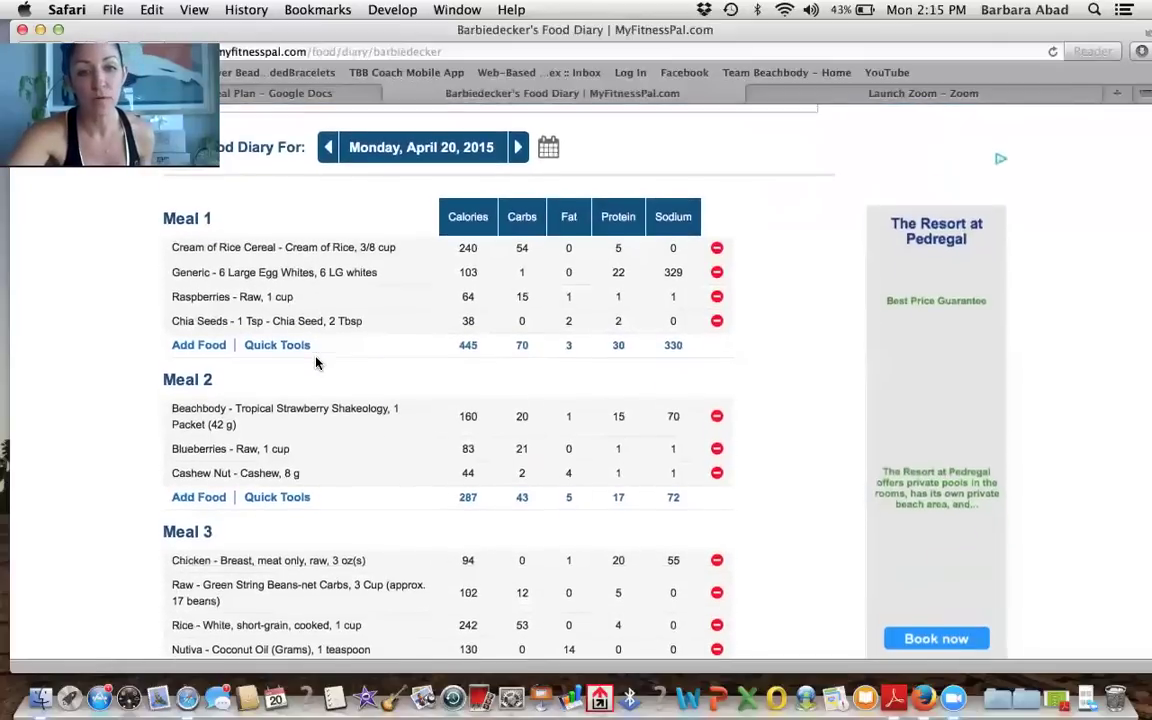
scroll(316, 363, "up", 2)
scroll(316, 363, "up", 2)
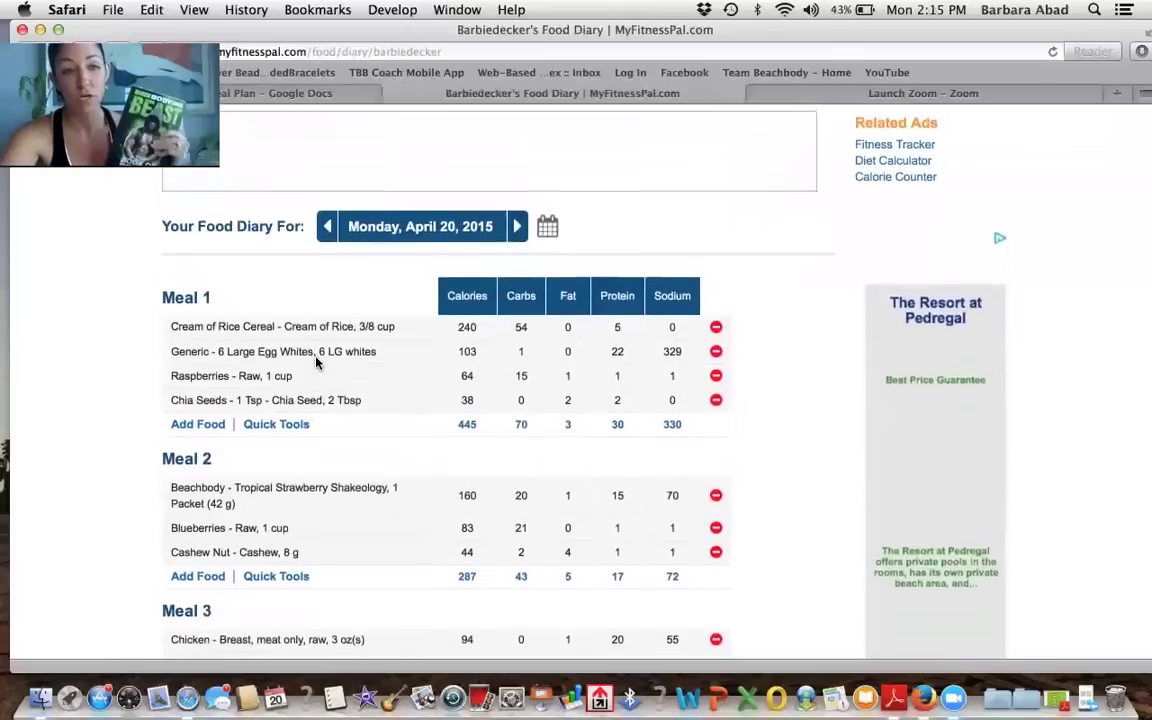